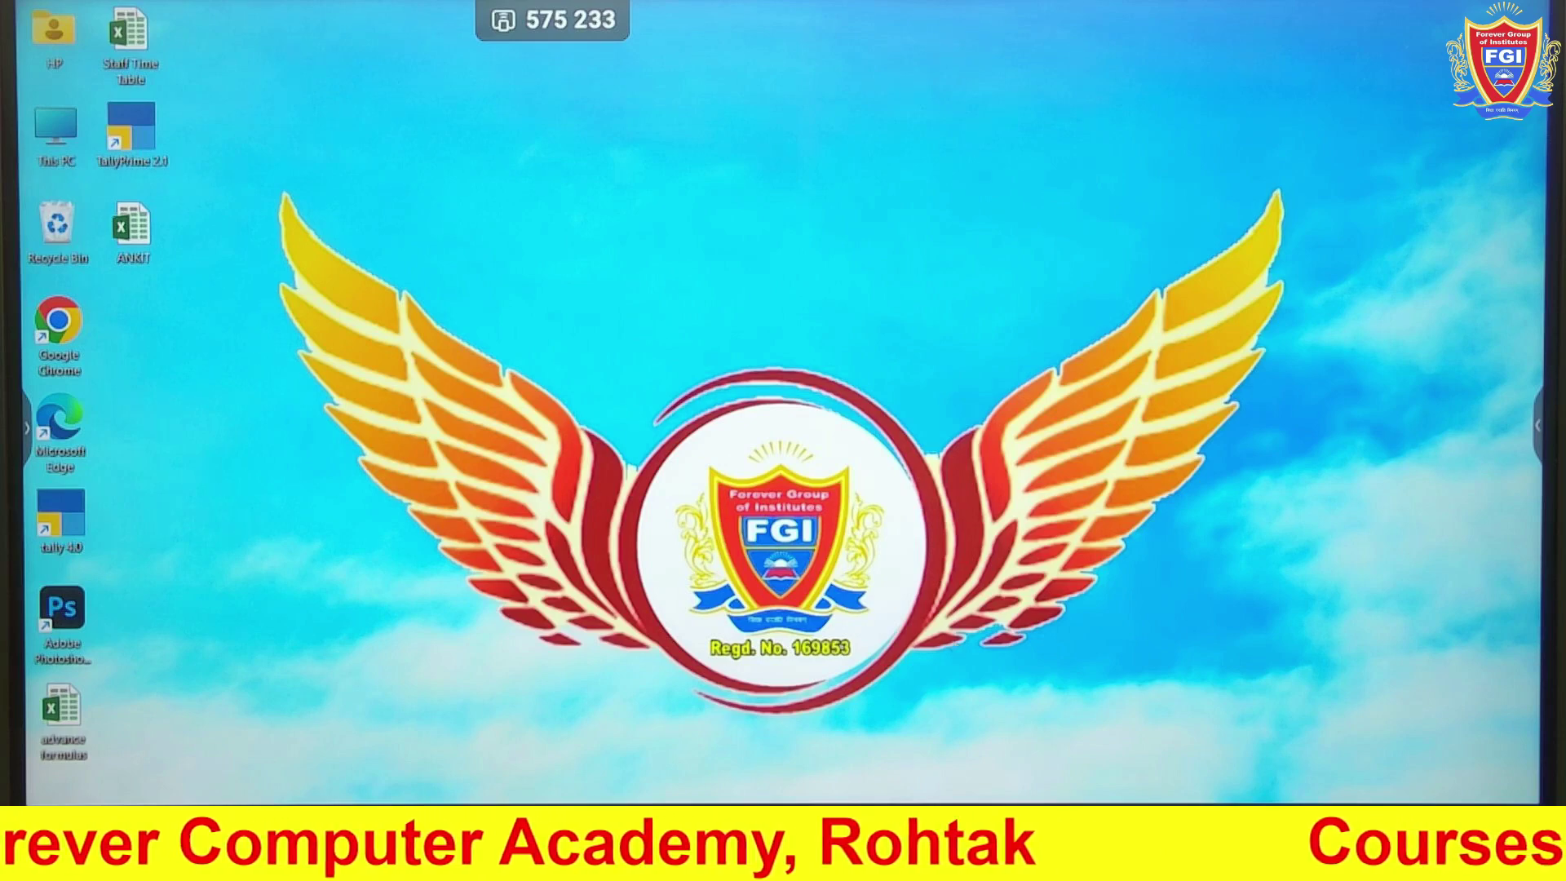
Search the Start menu for 'word' and launch the Word app
{"action": "key", "text": "super"}
{"action": "type", "text": "w"}
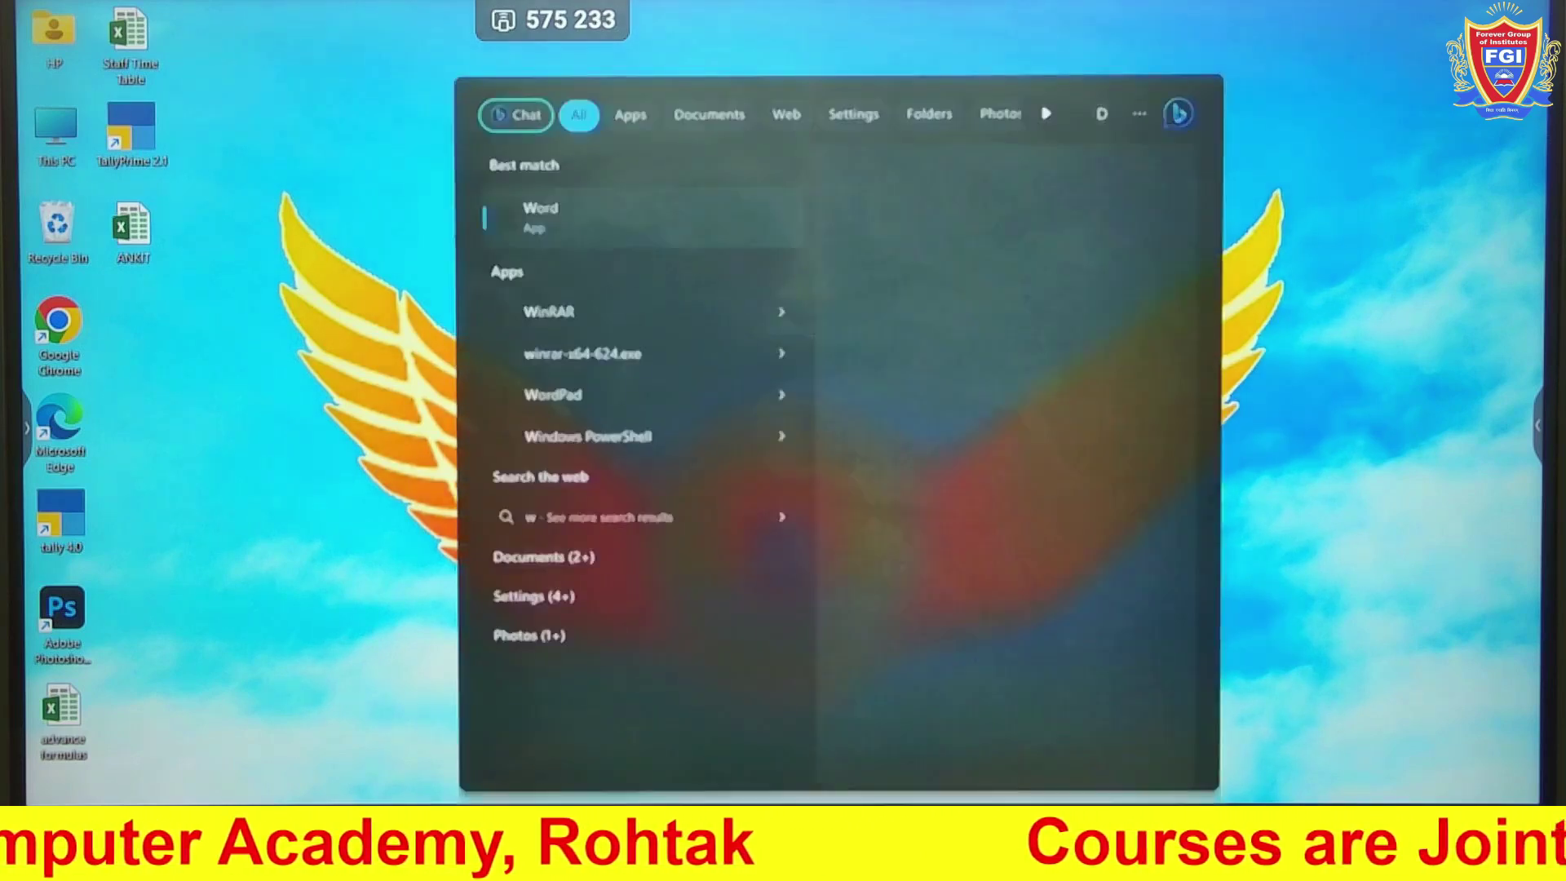
{"action": "type", "text": "ord"}
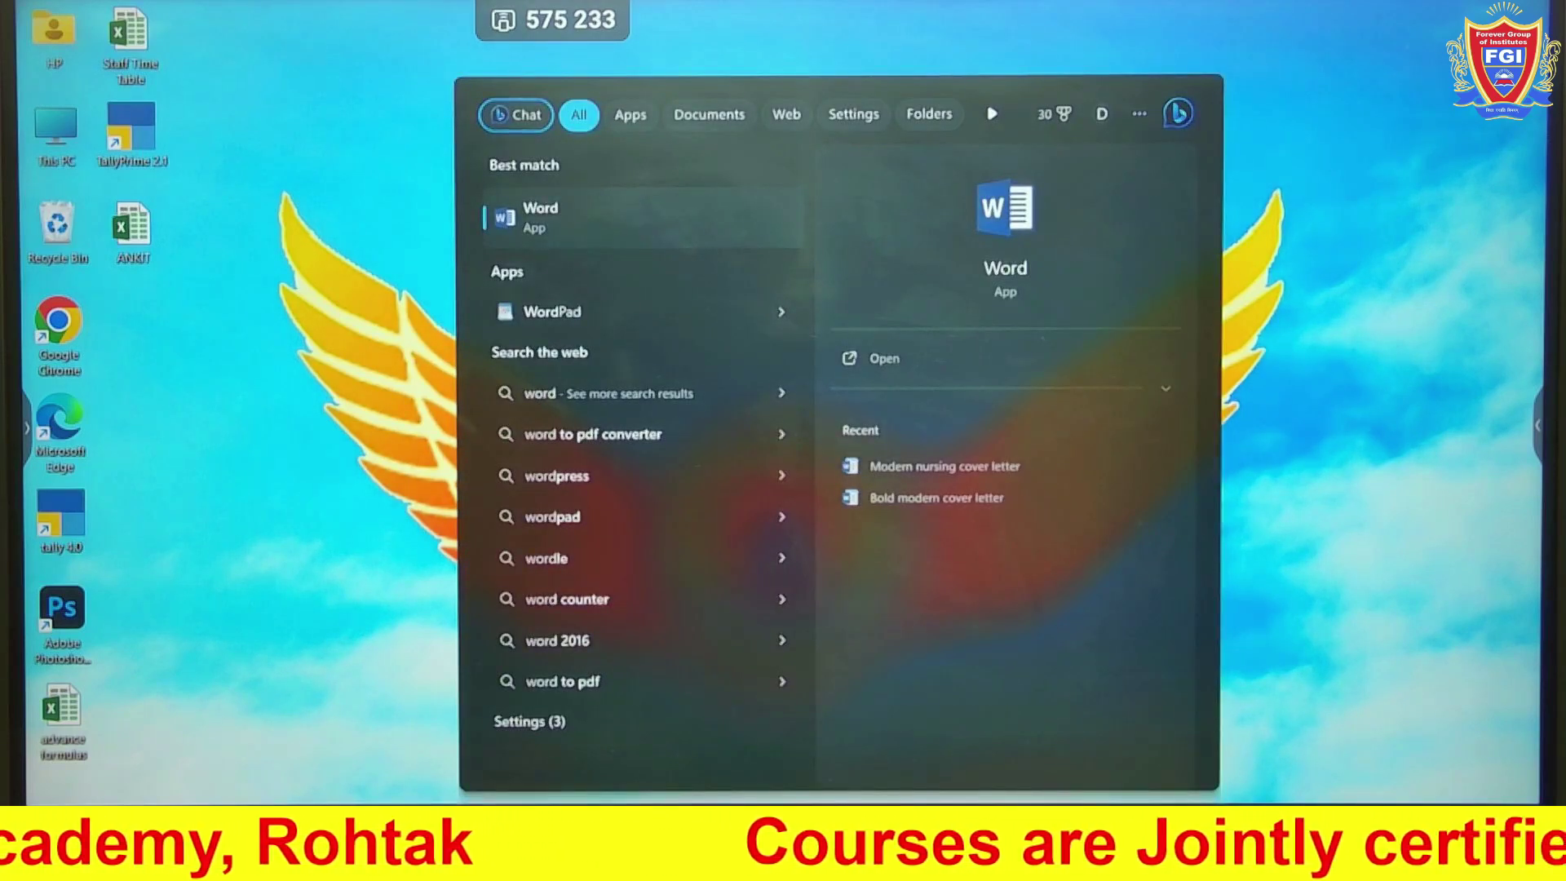
{"action": "left_click", "coordinate": [553, 223]}
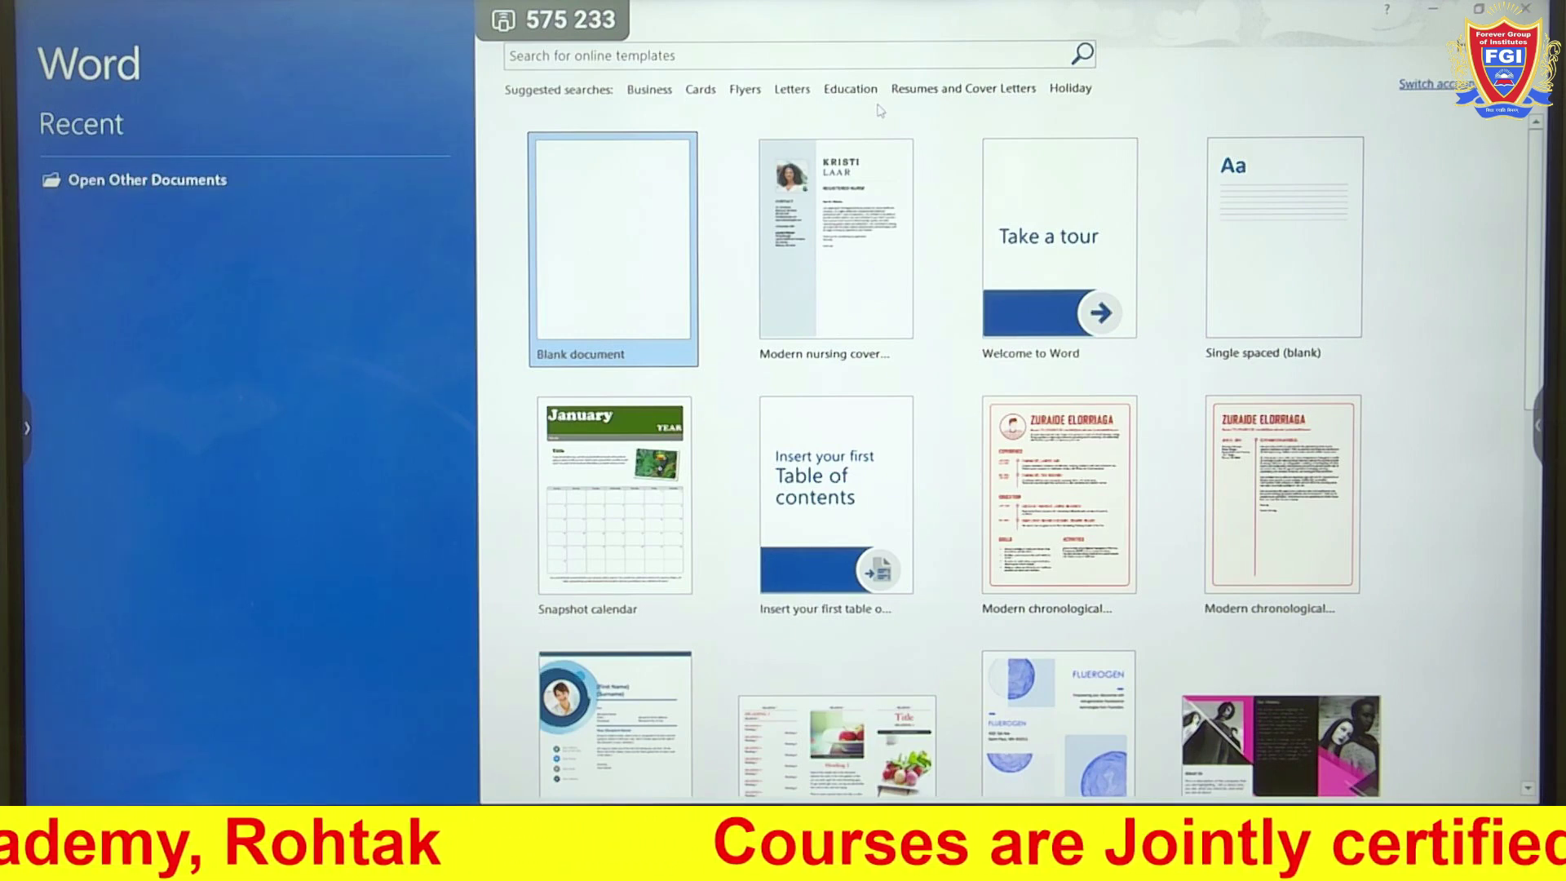
Browse the Resumes and Cover Letters templates and create a document from Blue spheres cover letter
{"action": "left_click", "coordinate": [917, 90]}
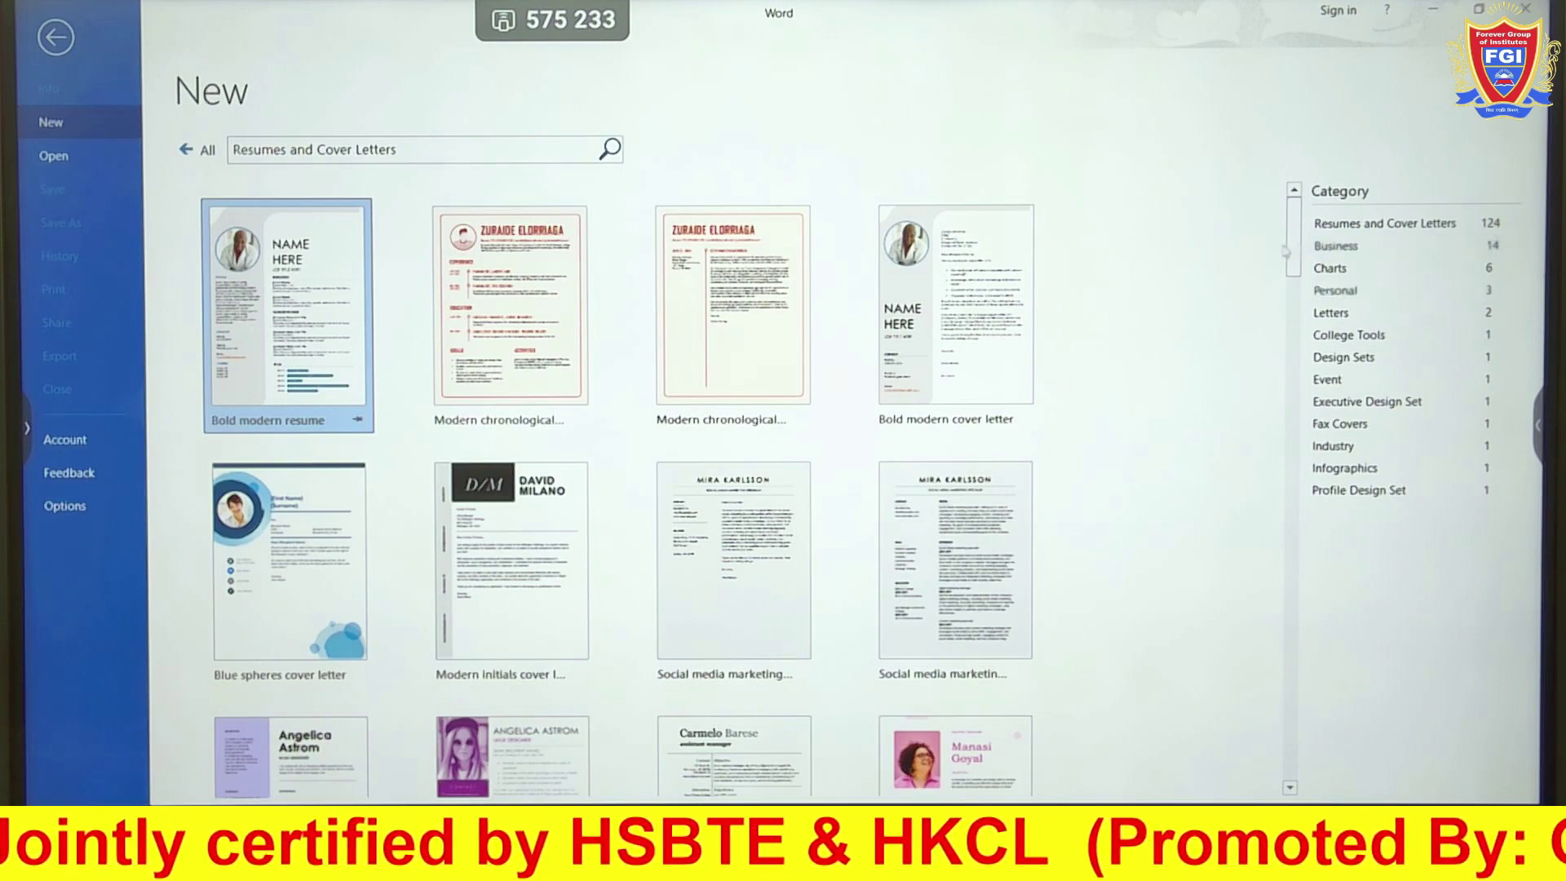
{"action": "left_click_drag", "start_coordinate": [1293, 237], "coordinate": [1288, 548]}
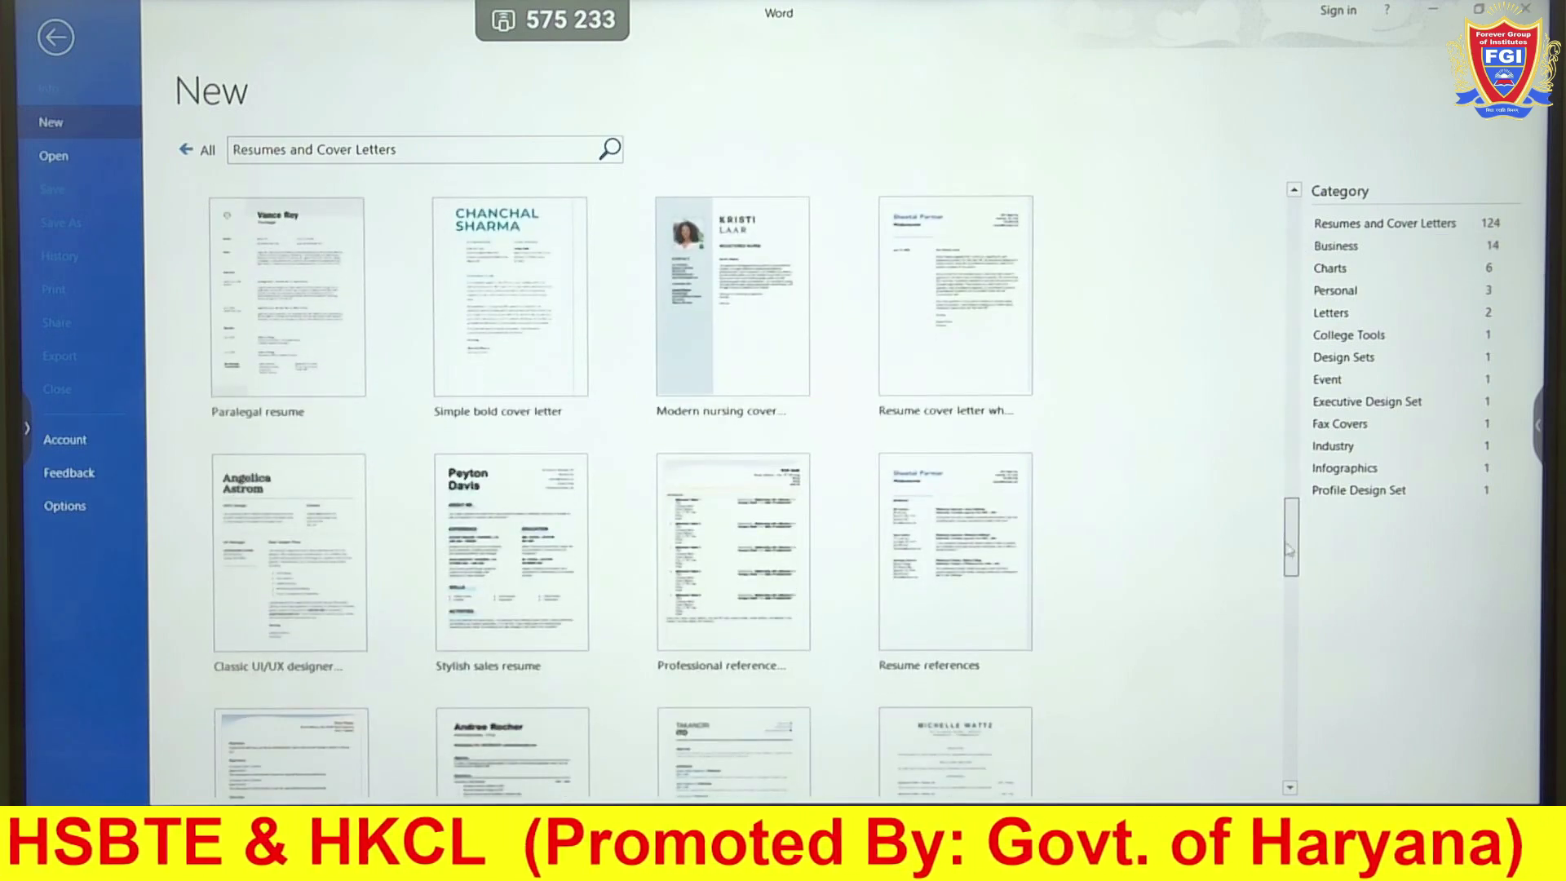
{"action": "mouse_move", "coordinate": [1288, 548]}
{"action": "left_mouse_down"}
{"action": "mouse_move", "coordinate": [1288, 734]}
{"action": "mouse_move", "coordinate": [1298, 462]}
{"action": "left_mouse_up"}
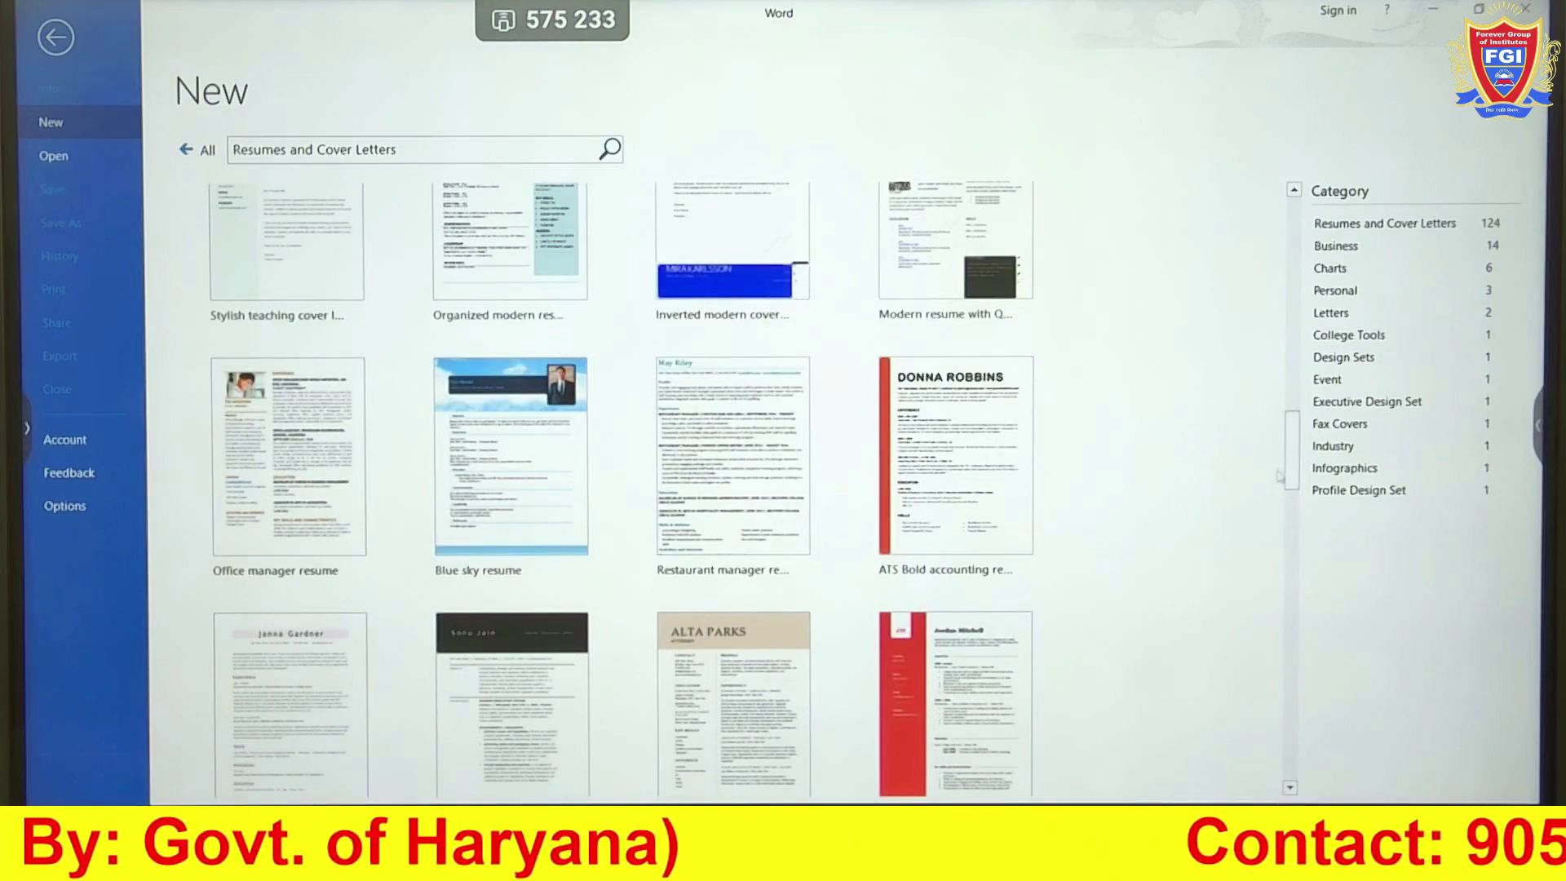
{"action": "left_click_drag", "start_coordinate": [1299, 462], "coordinate": [1312, 261]}
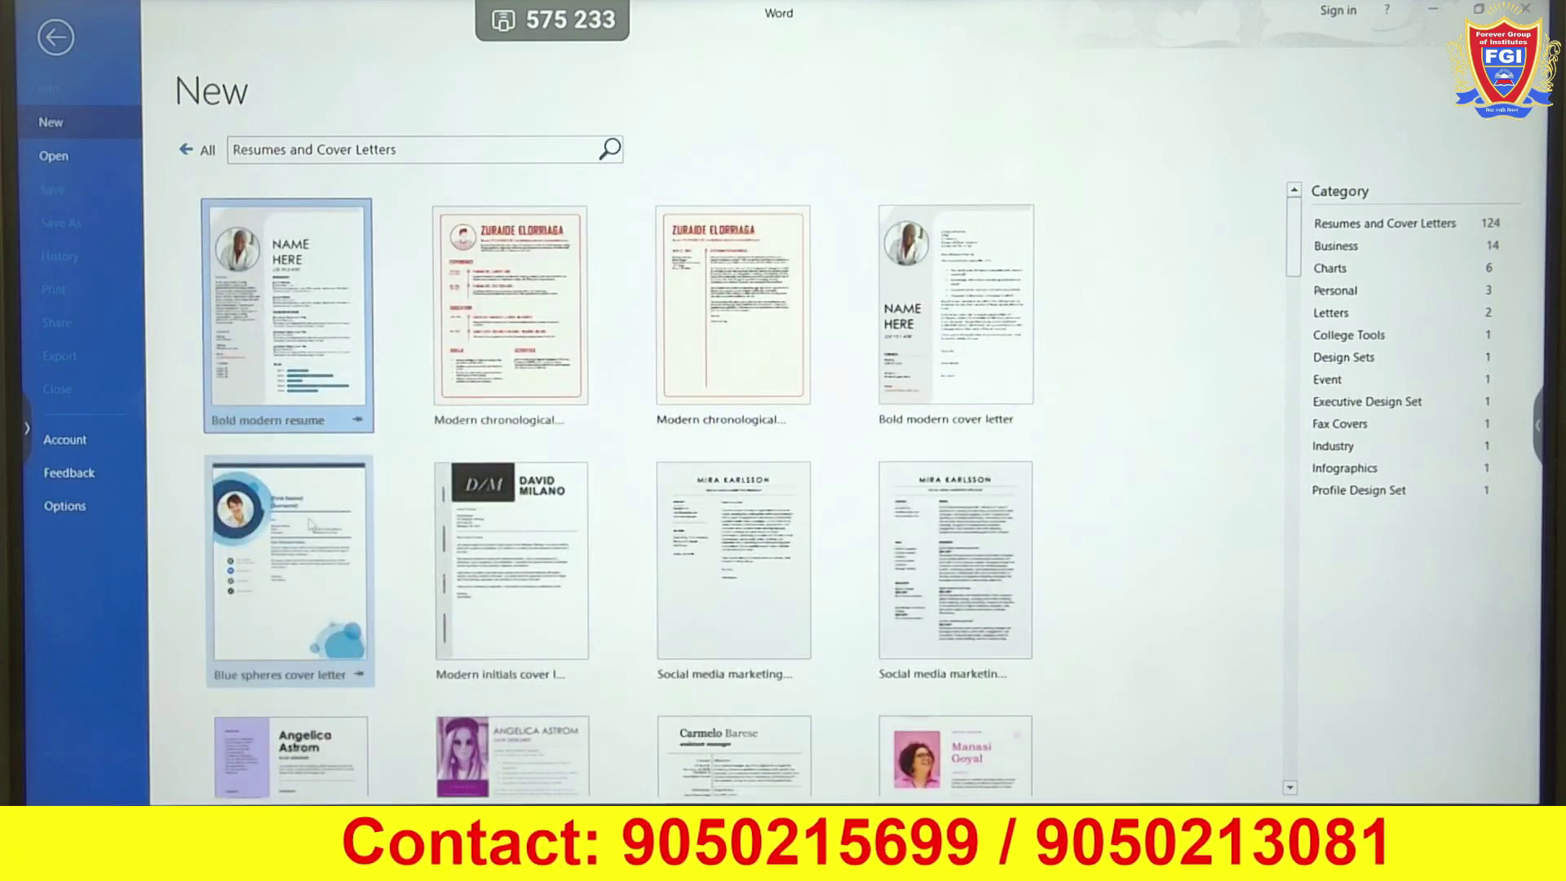
{"action": "double_click", "coordinate": [310, 524]}
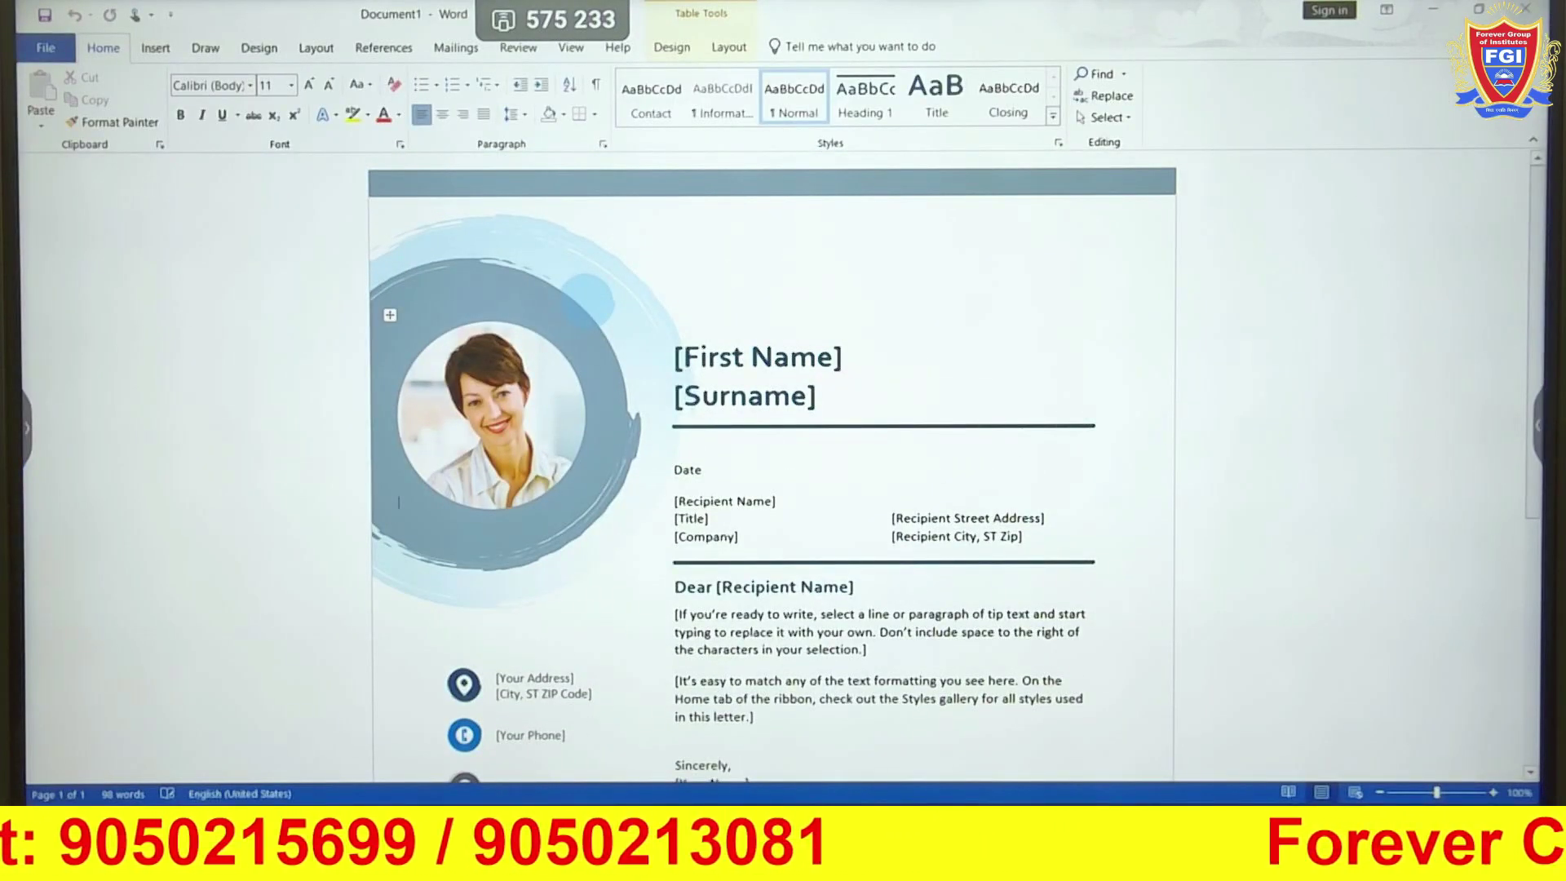
{"action": "scroll", "coordinate": [1216, 607], "scroll_direction": "down", "scroll_amount": 3}
{"action": "scroll", "coordinate": [957, 441], "scroll_direction": "down", "scroll_amount": 1}
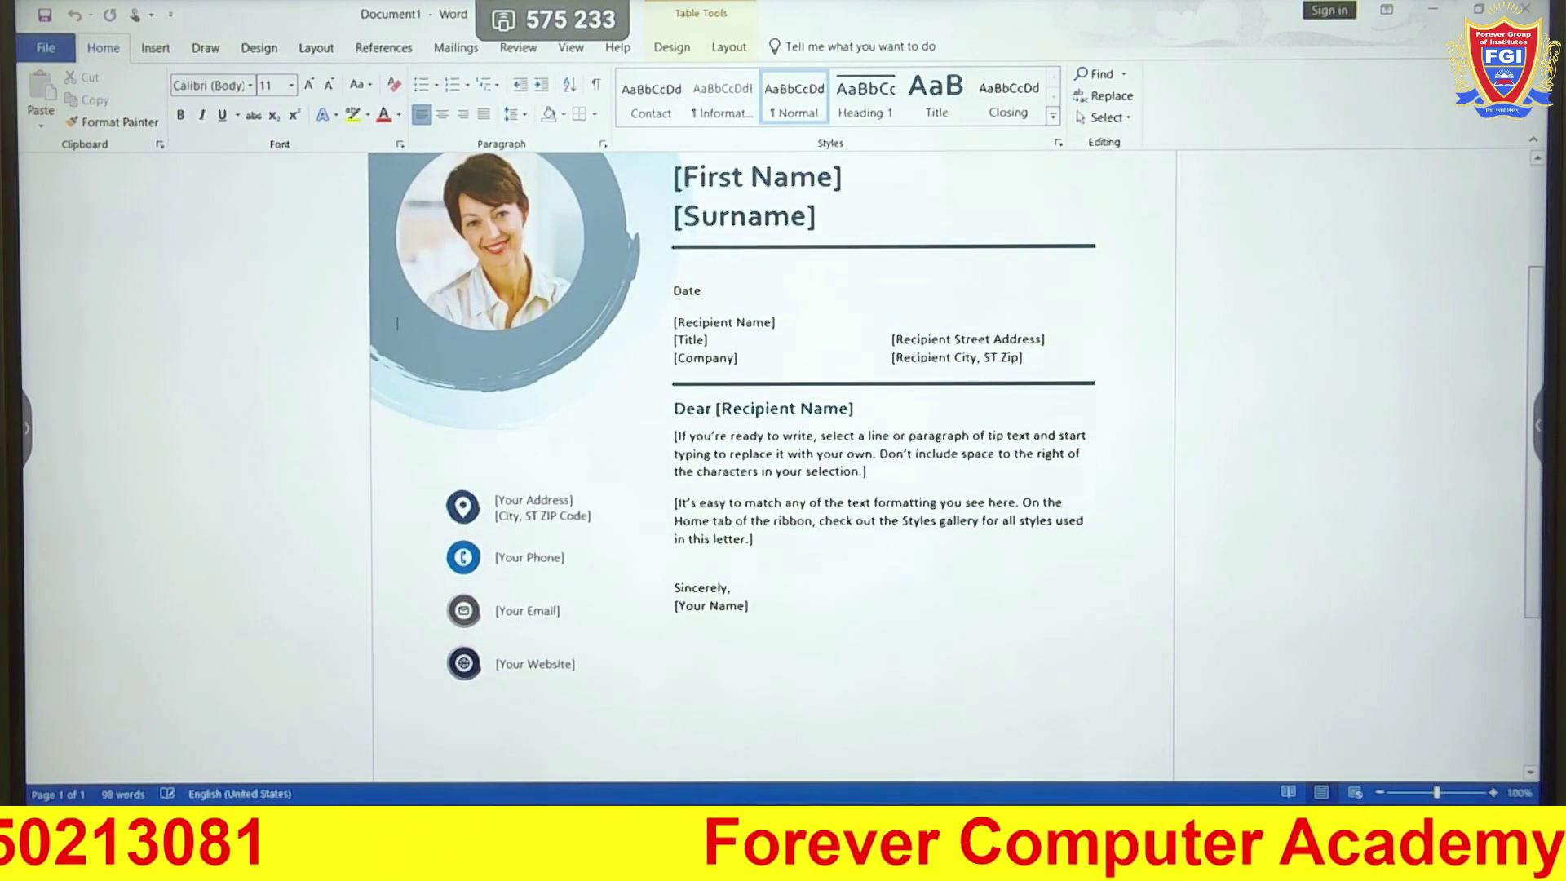
{"action": "scroll", "coordinate": [956, 421], "scroll_direction": "up", "scroll_amount": 1}
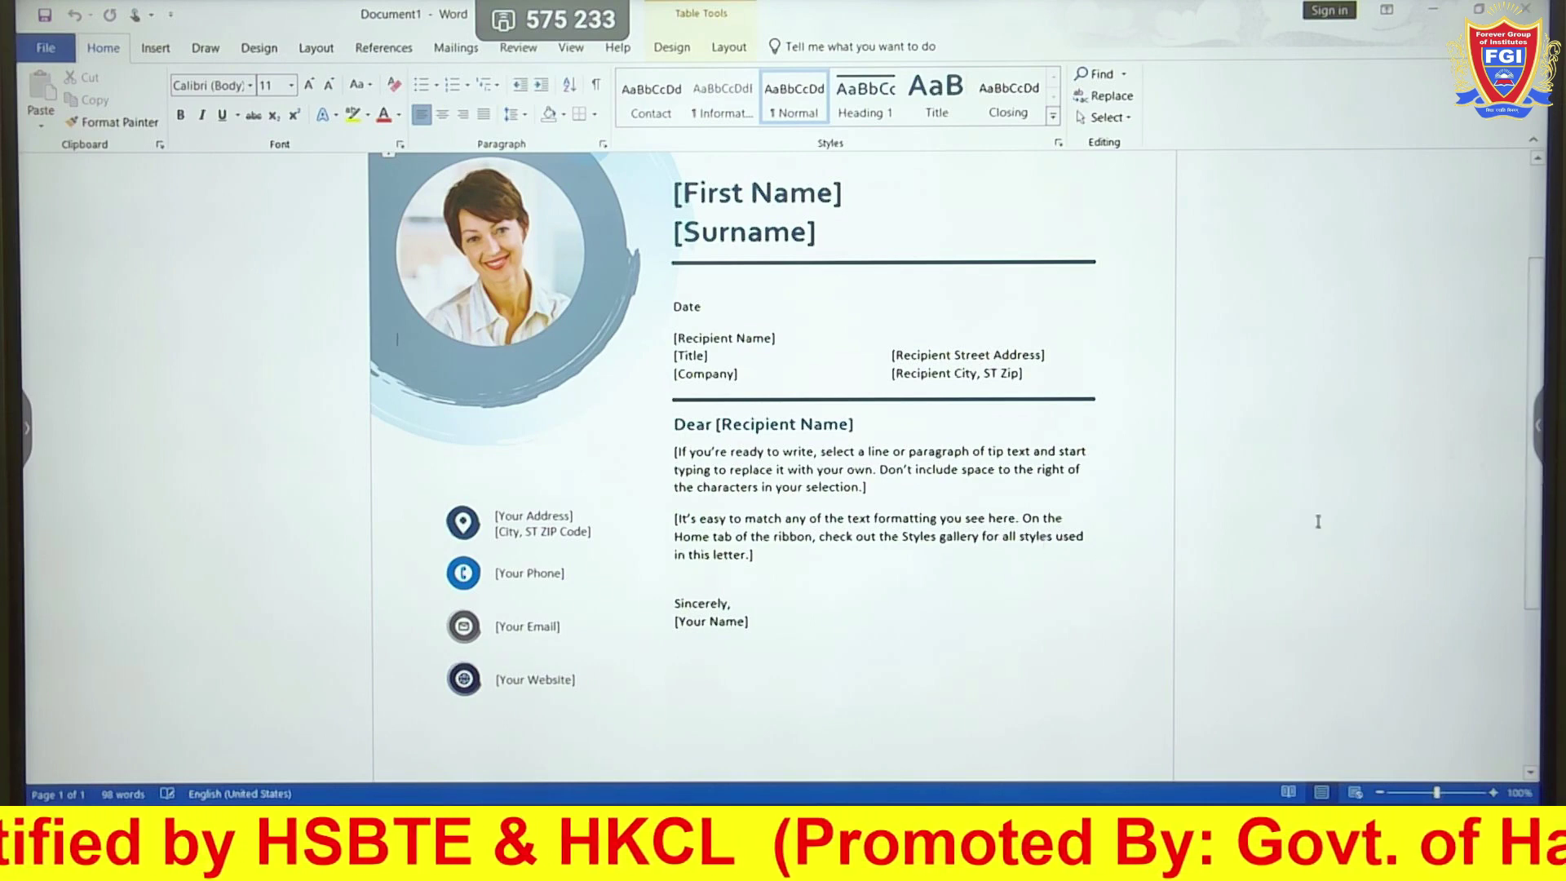
{"action": "scroll", "coordinate": [397, 339], "scroll_direction": "up", "scroll_amount": 1}
{"action": "scroll", "coordinate": [772, 391], "scroll_direction": "up", "scroll_amount": 1}
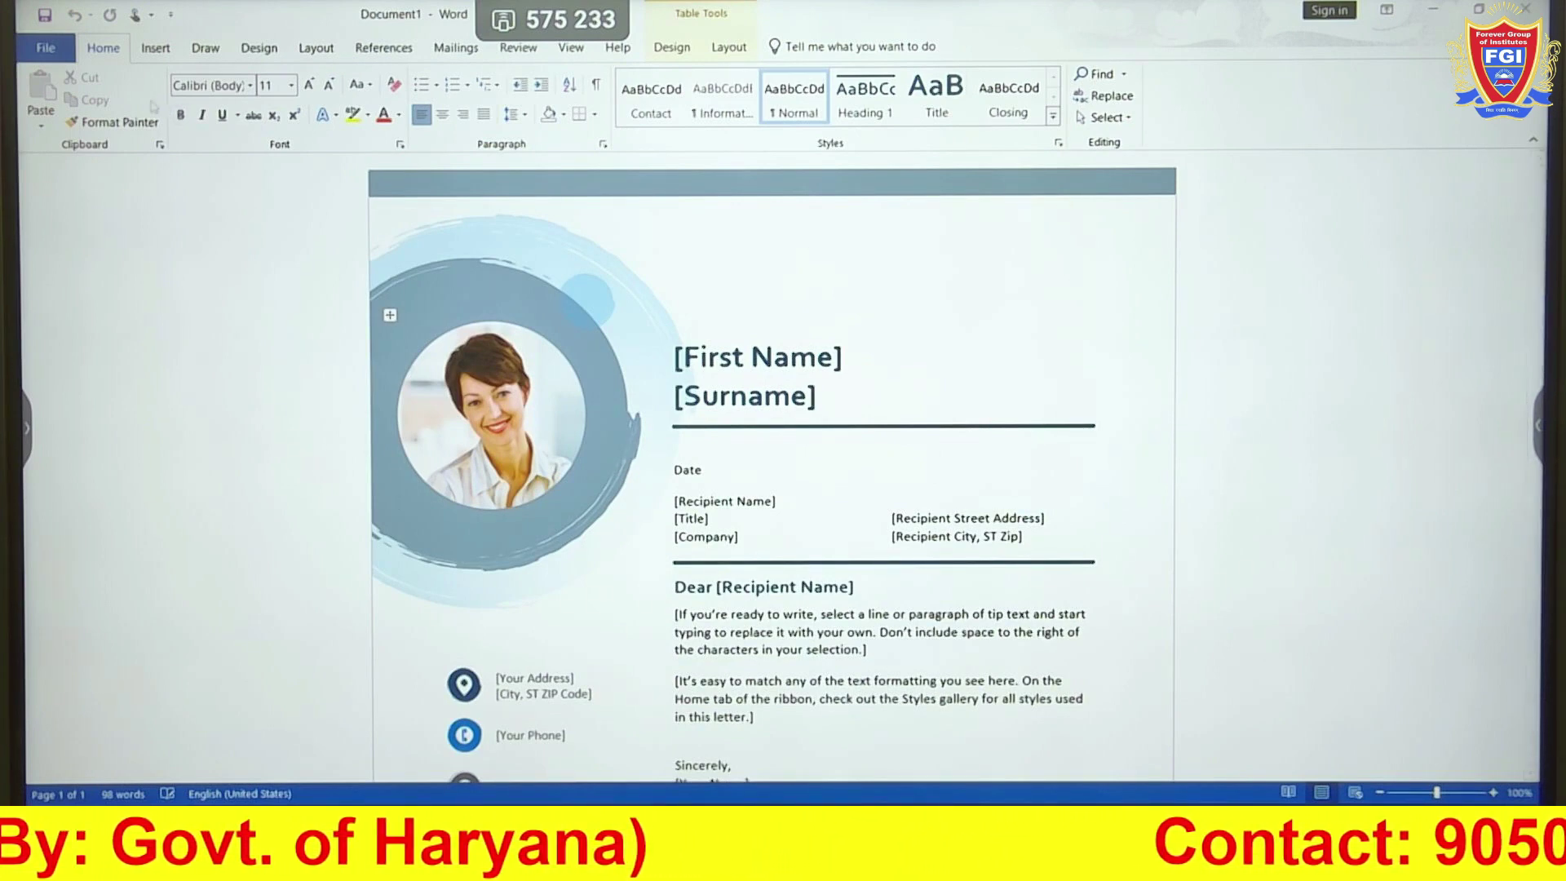
Create a new blank document, Document2, from File > New
{"action": "left_click", "coordinate": [44, 49]}
{"action": "left_click", "coordinate": [42, 50]}
{"action": "left_click", "coordinate": [43, 49]}
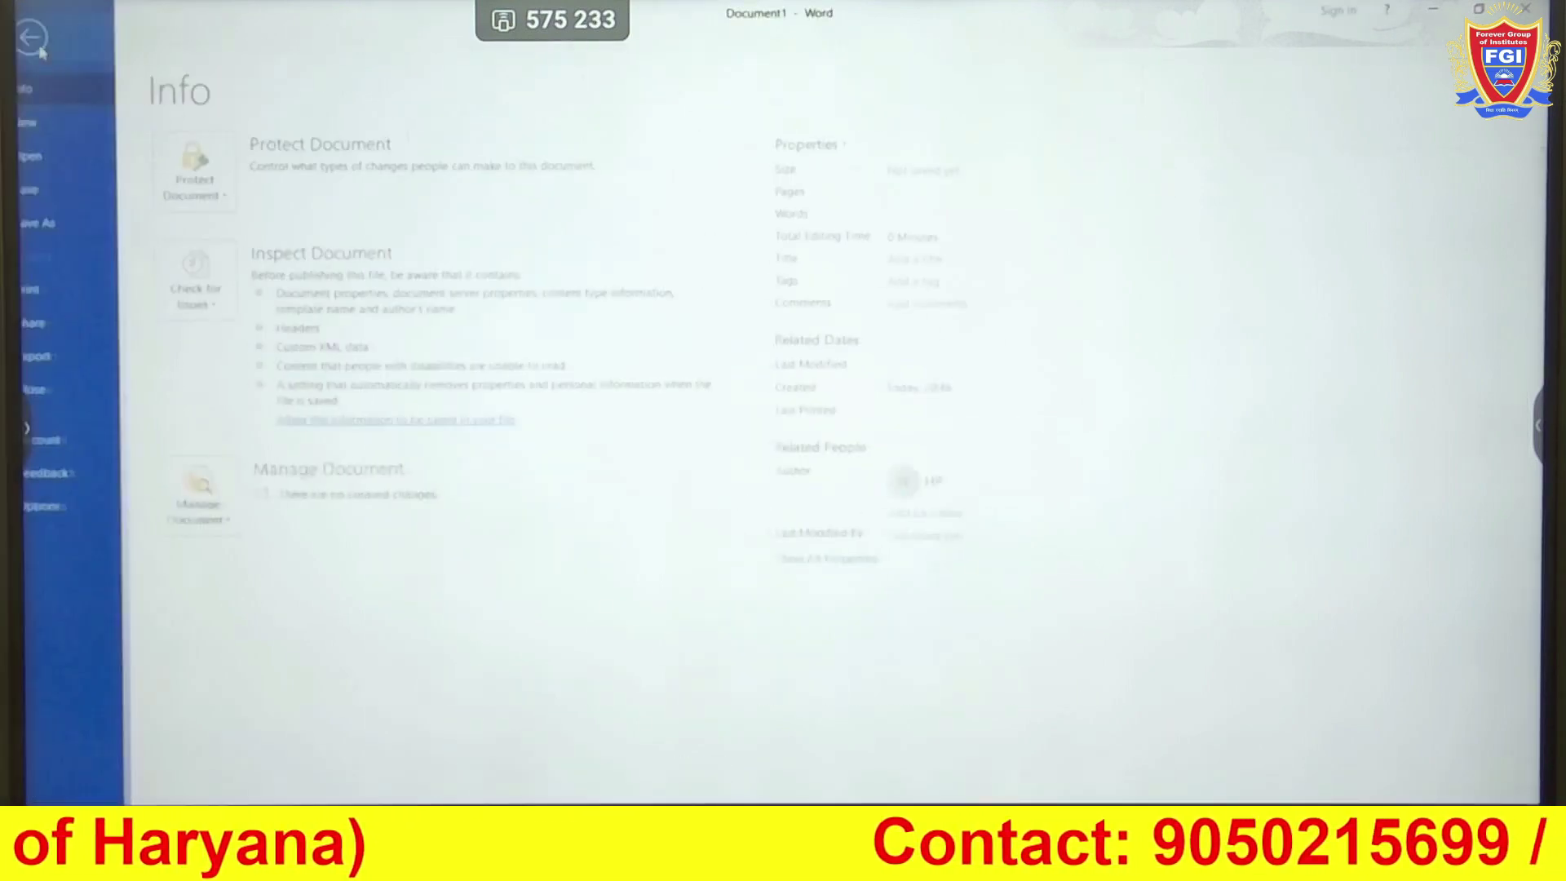
{"action": "left_click", "coordinate": [50, 122]}
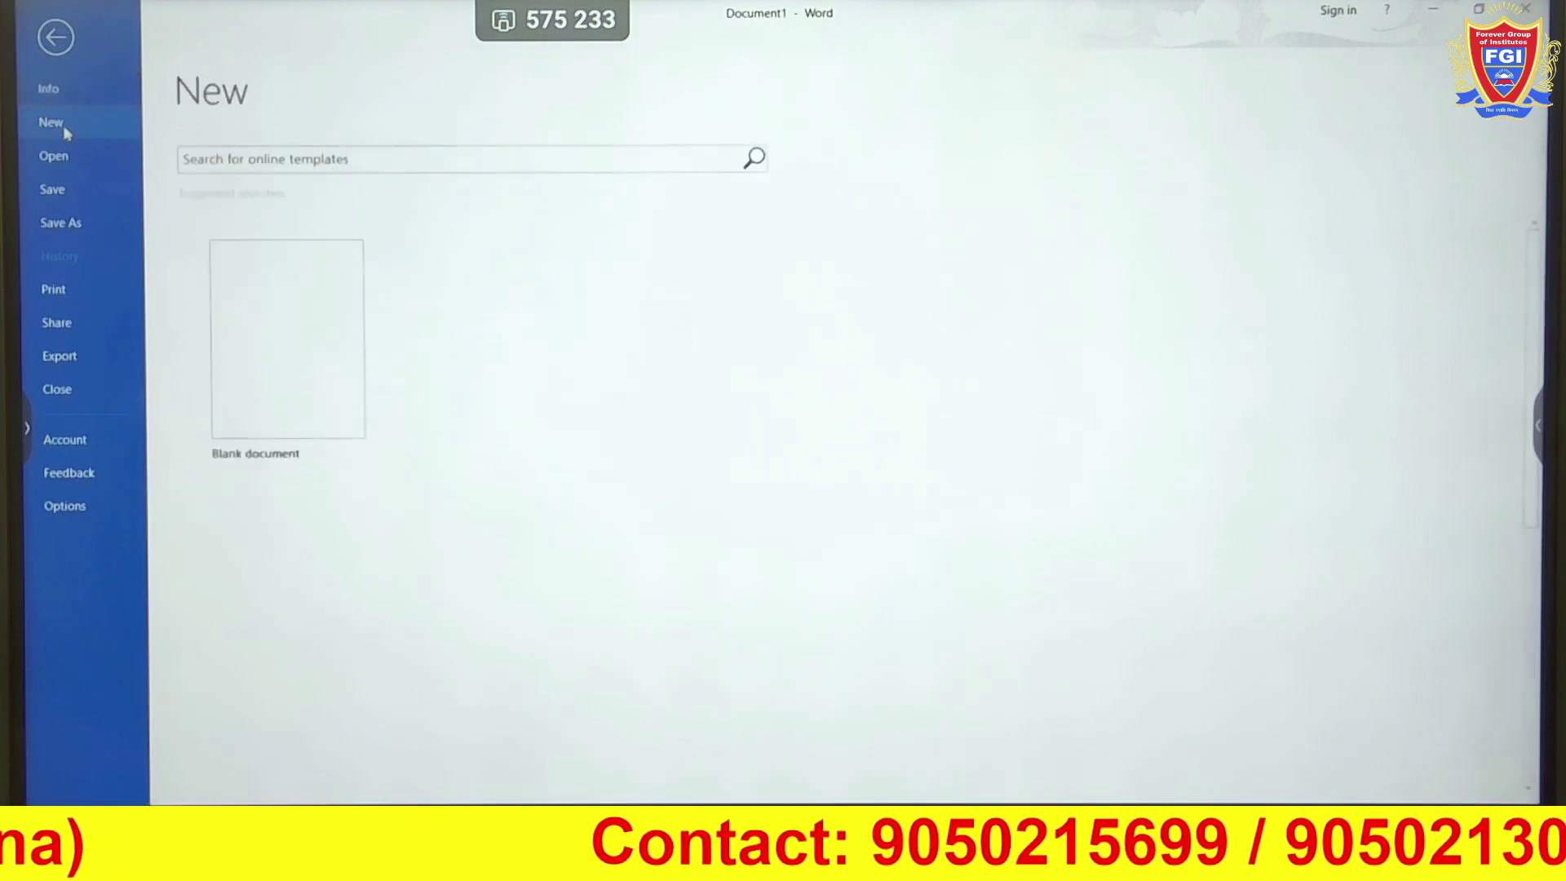
{"action": "left_click", "coordinate": [257, 301]}
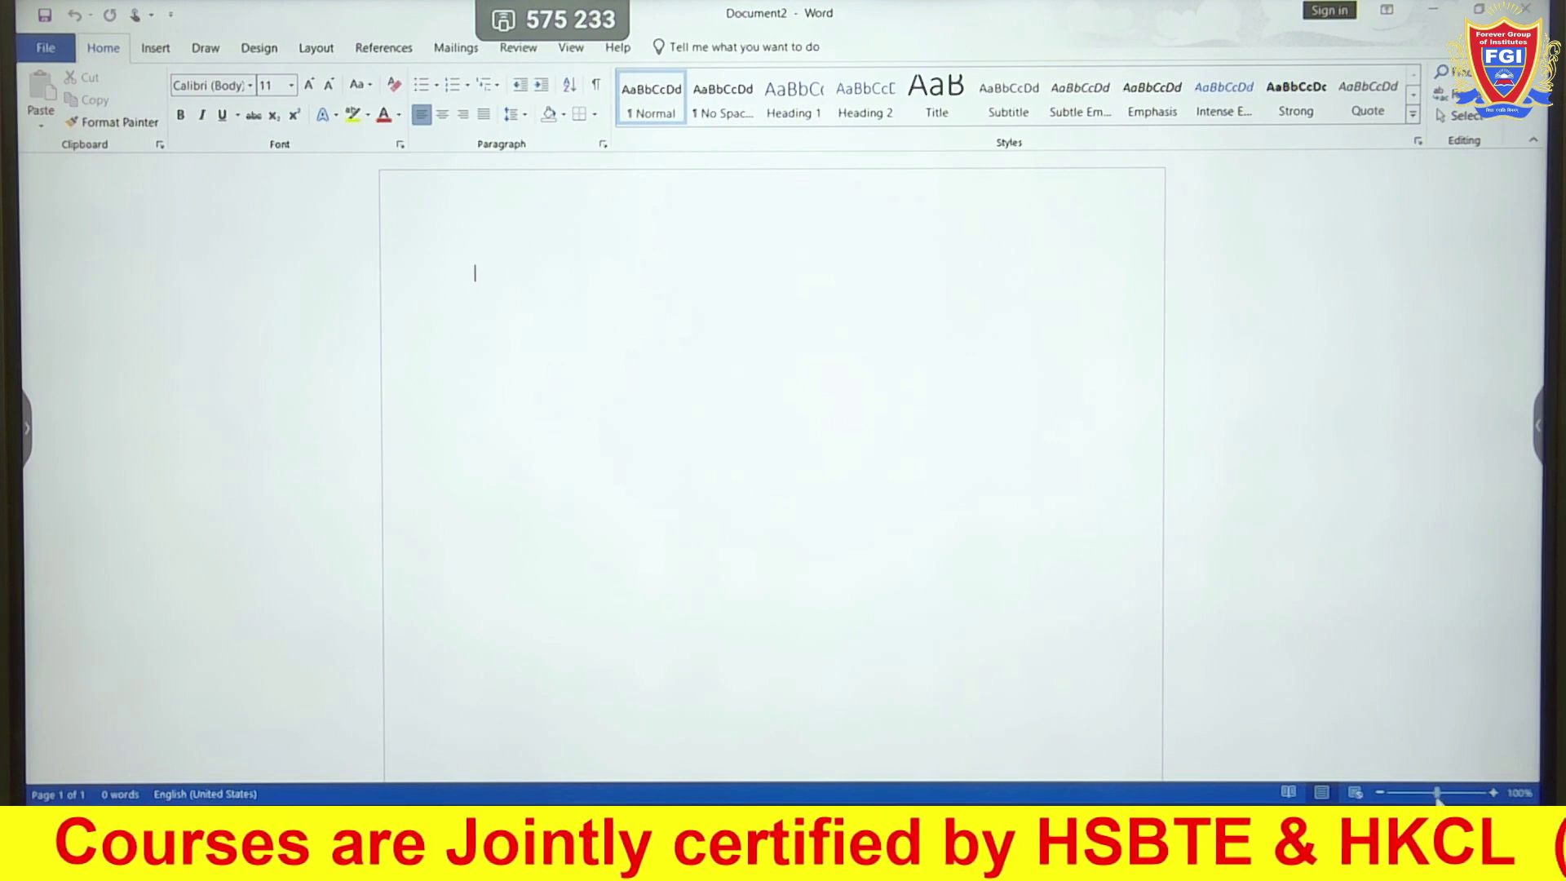
{"action": "left_click", "coordinate": [1465, 792]}
{"action": "left_click_drag", "start_coordinate": [1459, 792], "coordinate": [1482, 792]}
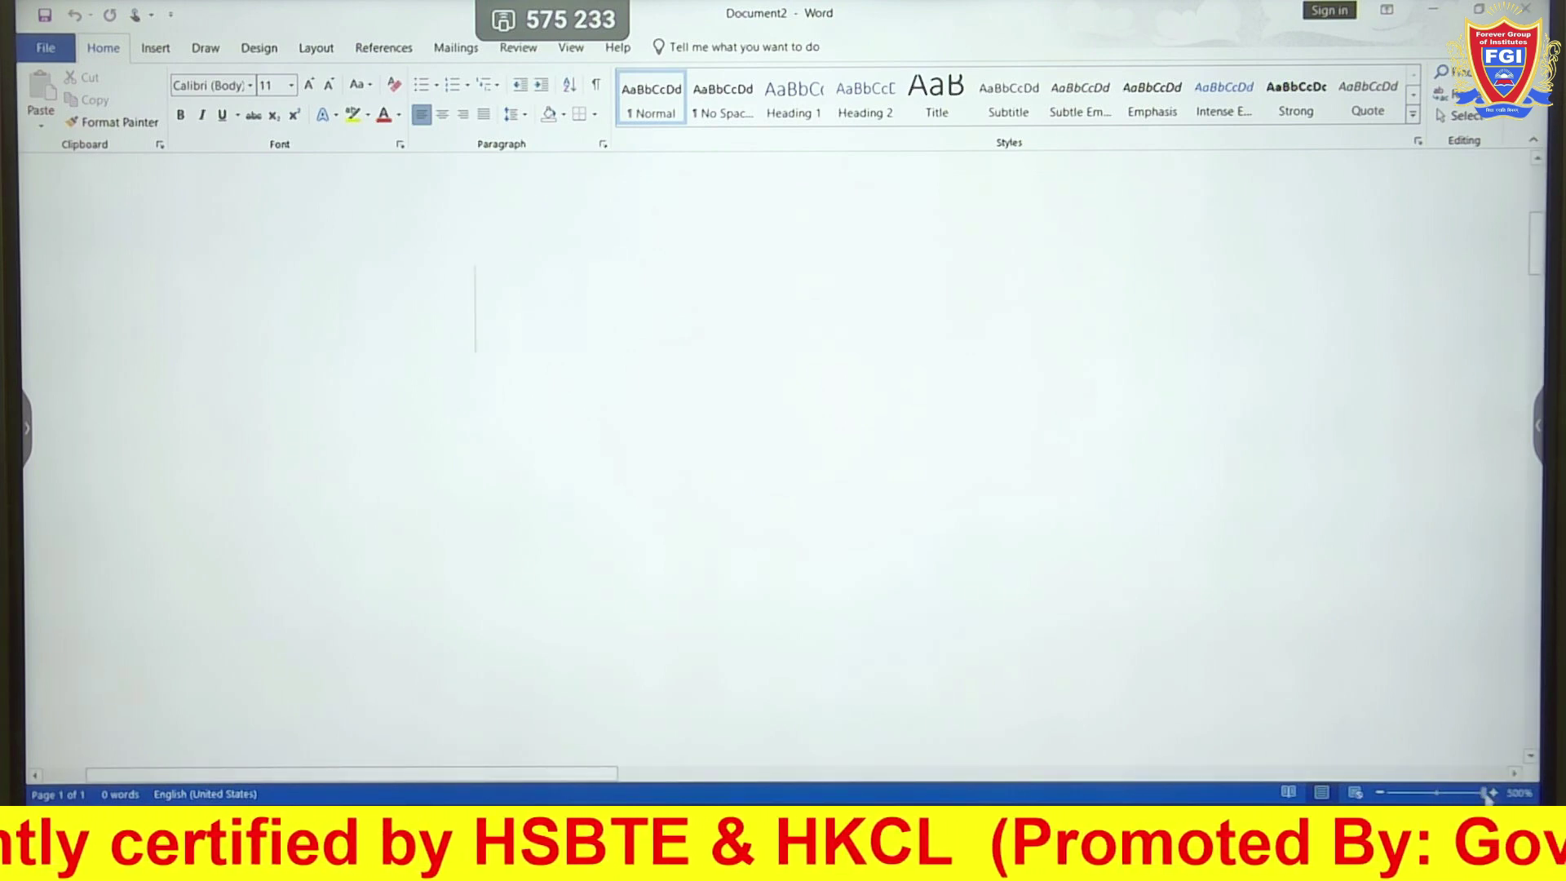
{"action": "left_click_drag", "start_coordinate": [1485, 795], "coordinate": [1364, 790]}
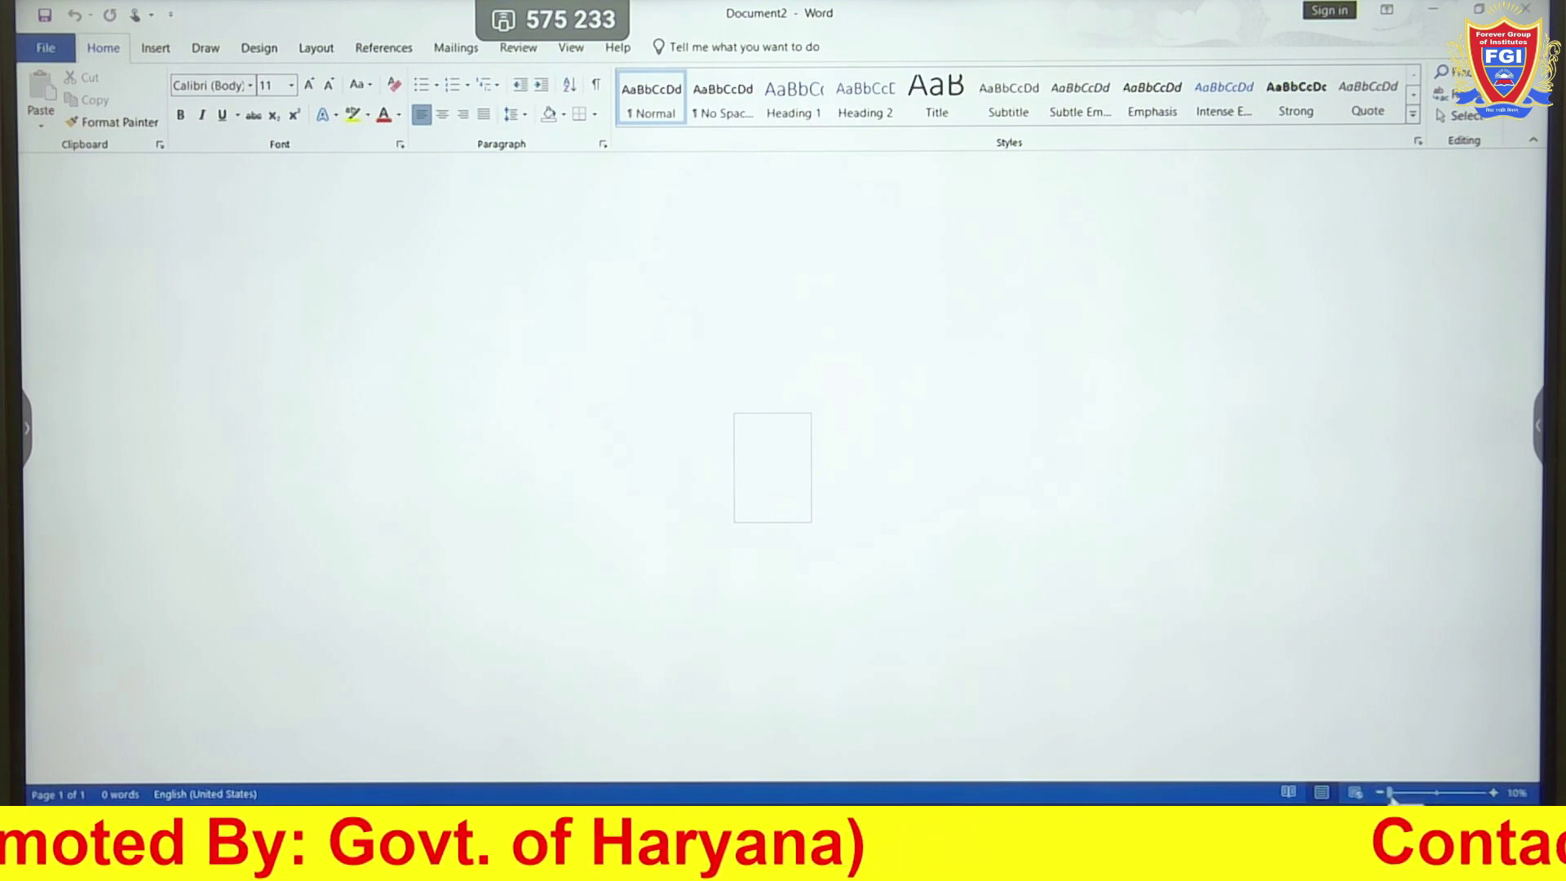
{"action": "left_click_drag", "start_coordinate": [1390, 793], "coordinate": [1437, 792]}
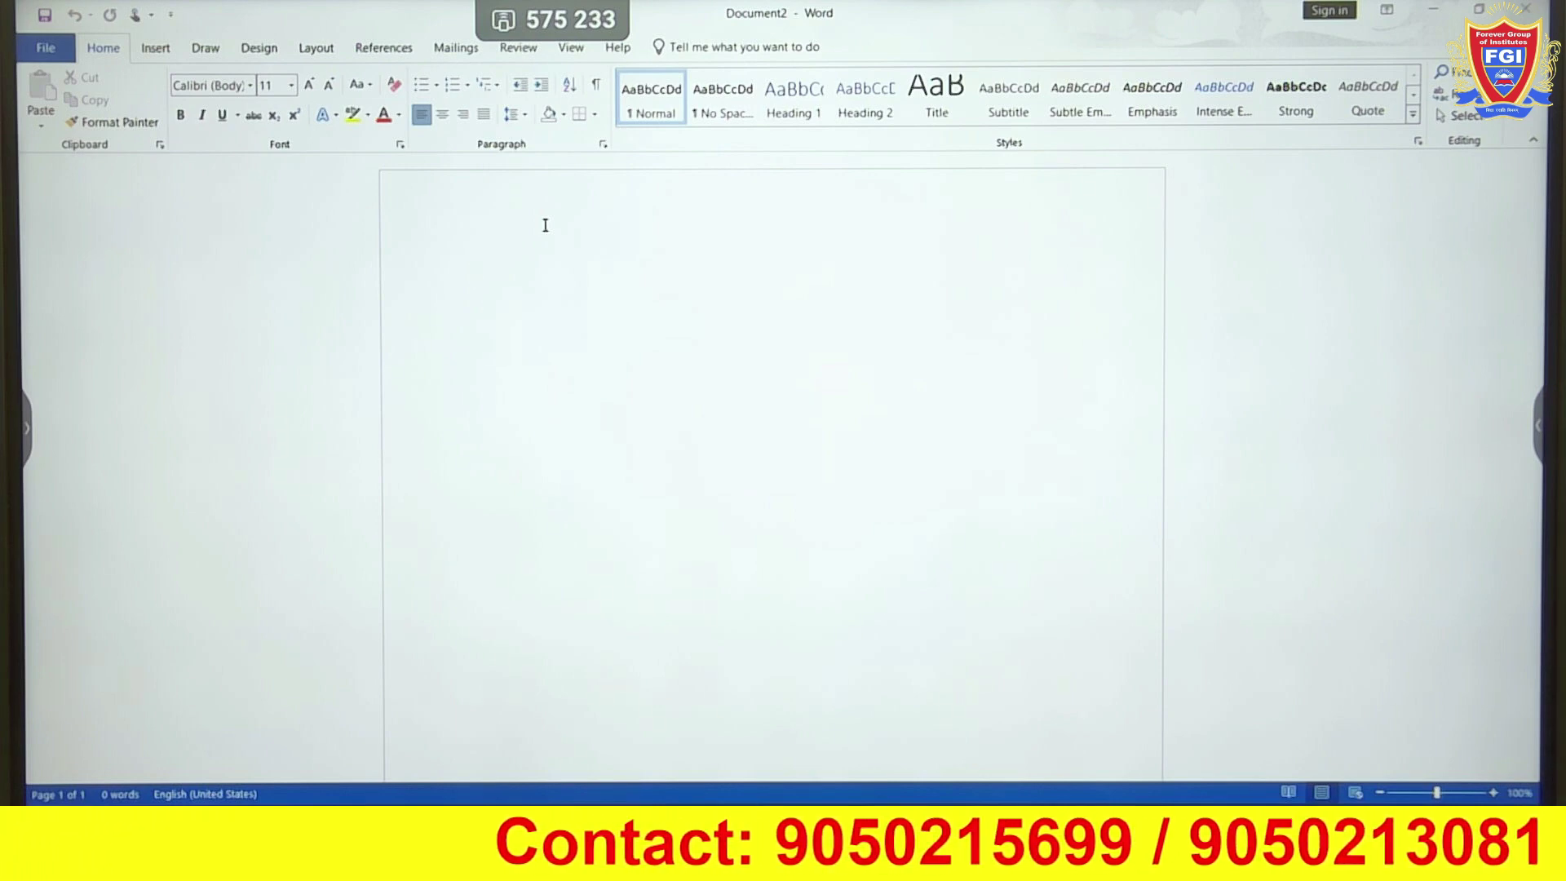
Generate sample text with =rand(), undo it, then generate more with =rand(10,5)
{"action": "type", "text": "="}
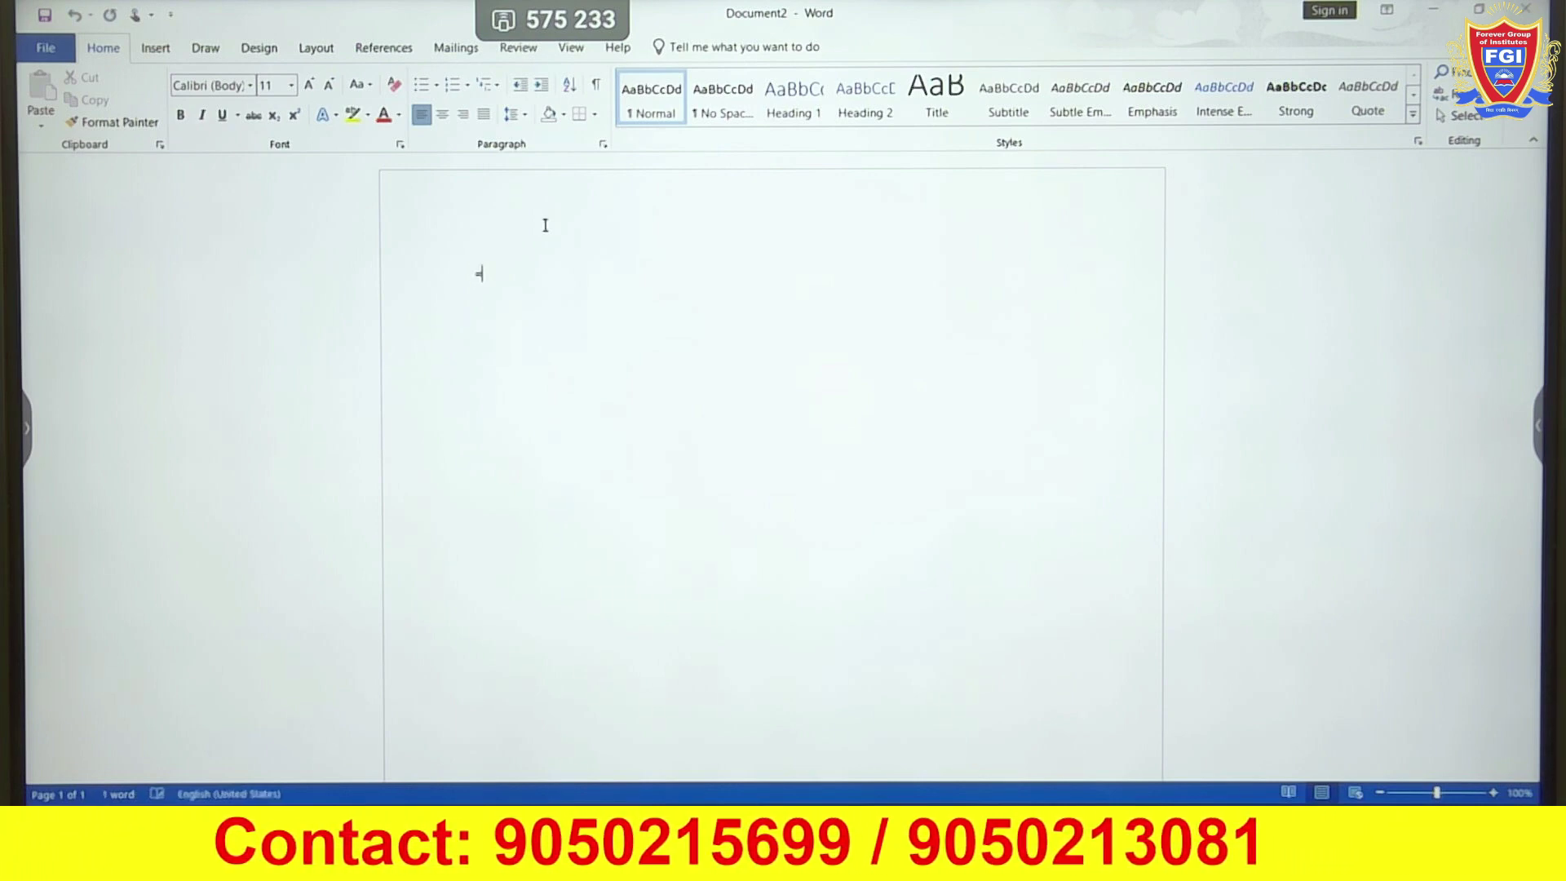
{"action": "type", "text": "rand("}
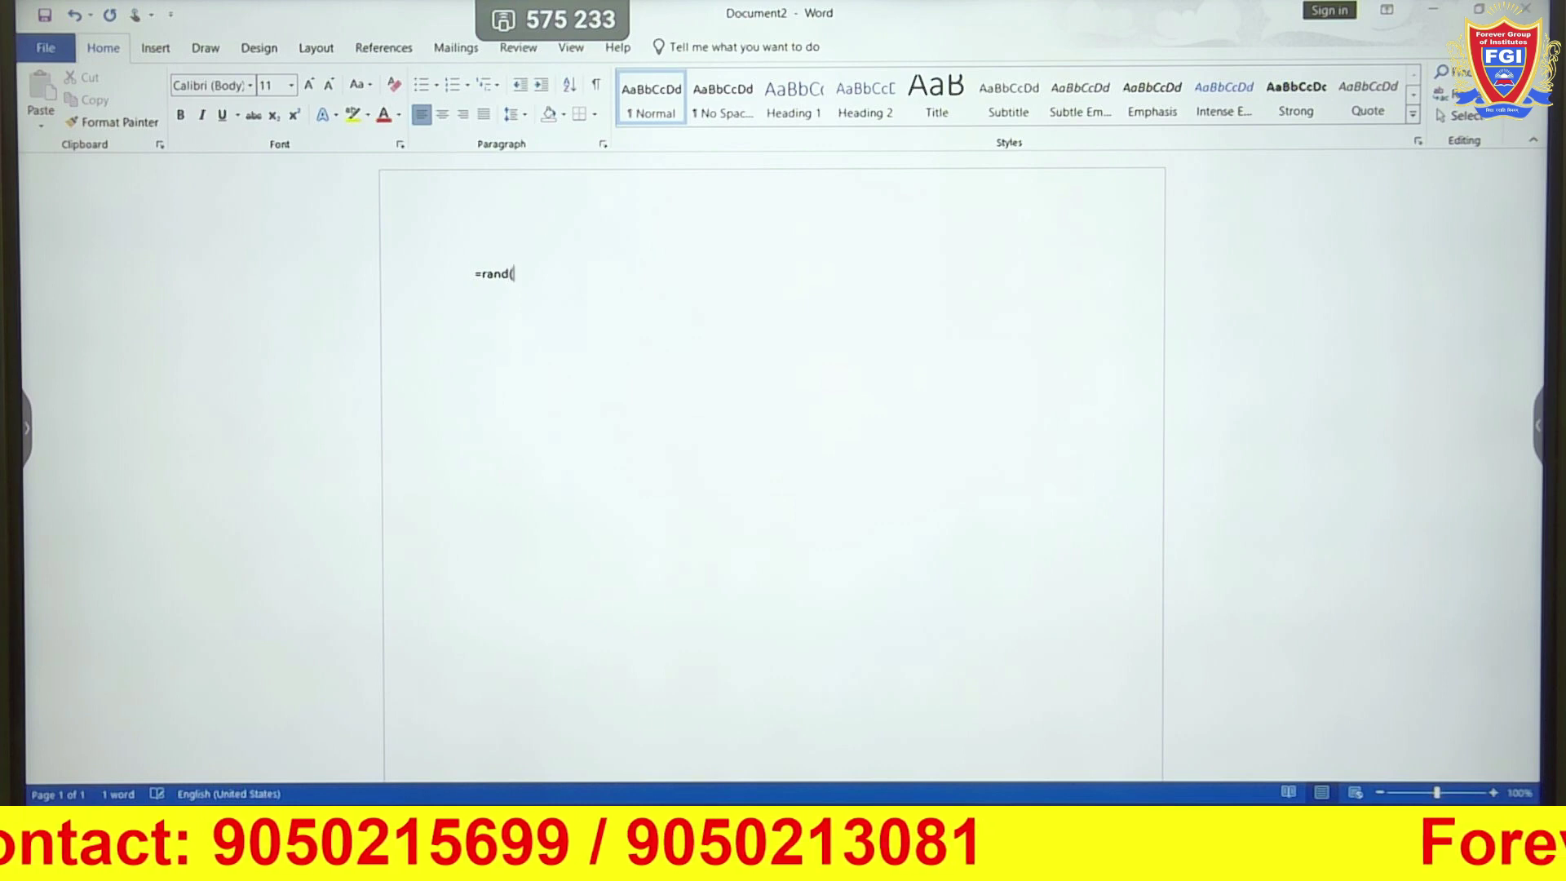
{"action": "type", "text": ")"}
{"action": "key", "text": "Return"}
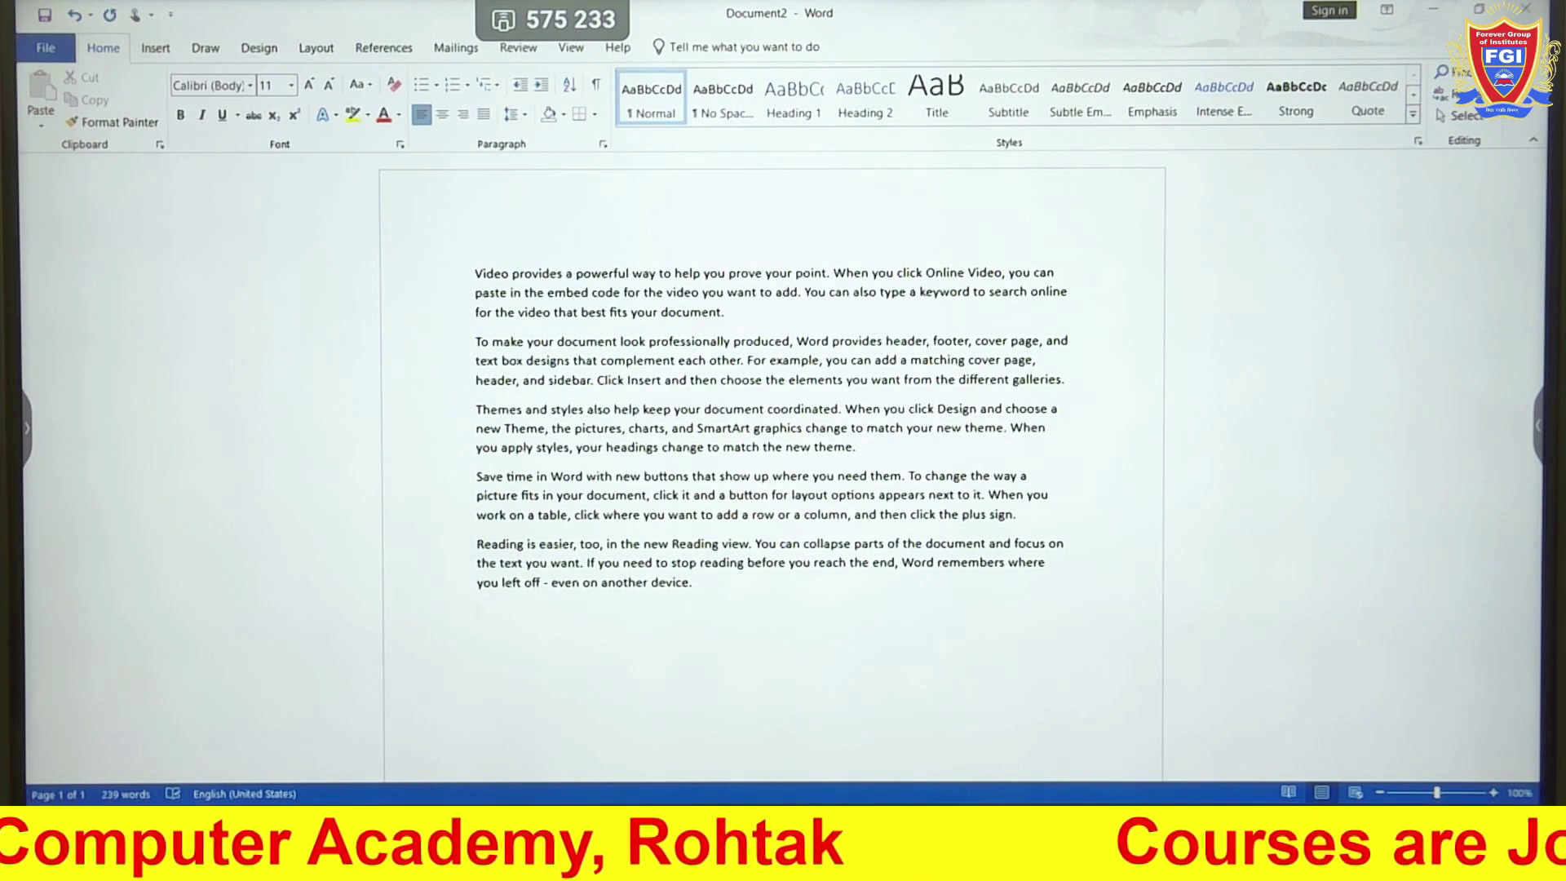
{"action": "key", "text": "ctrl+z"}
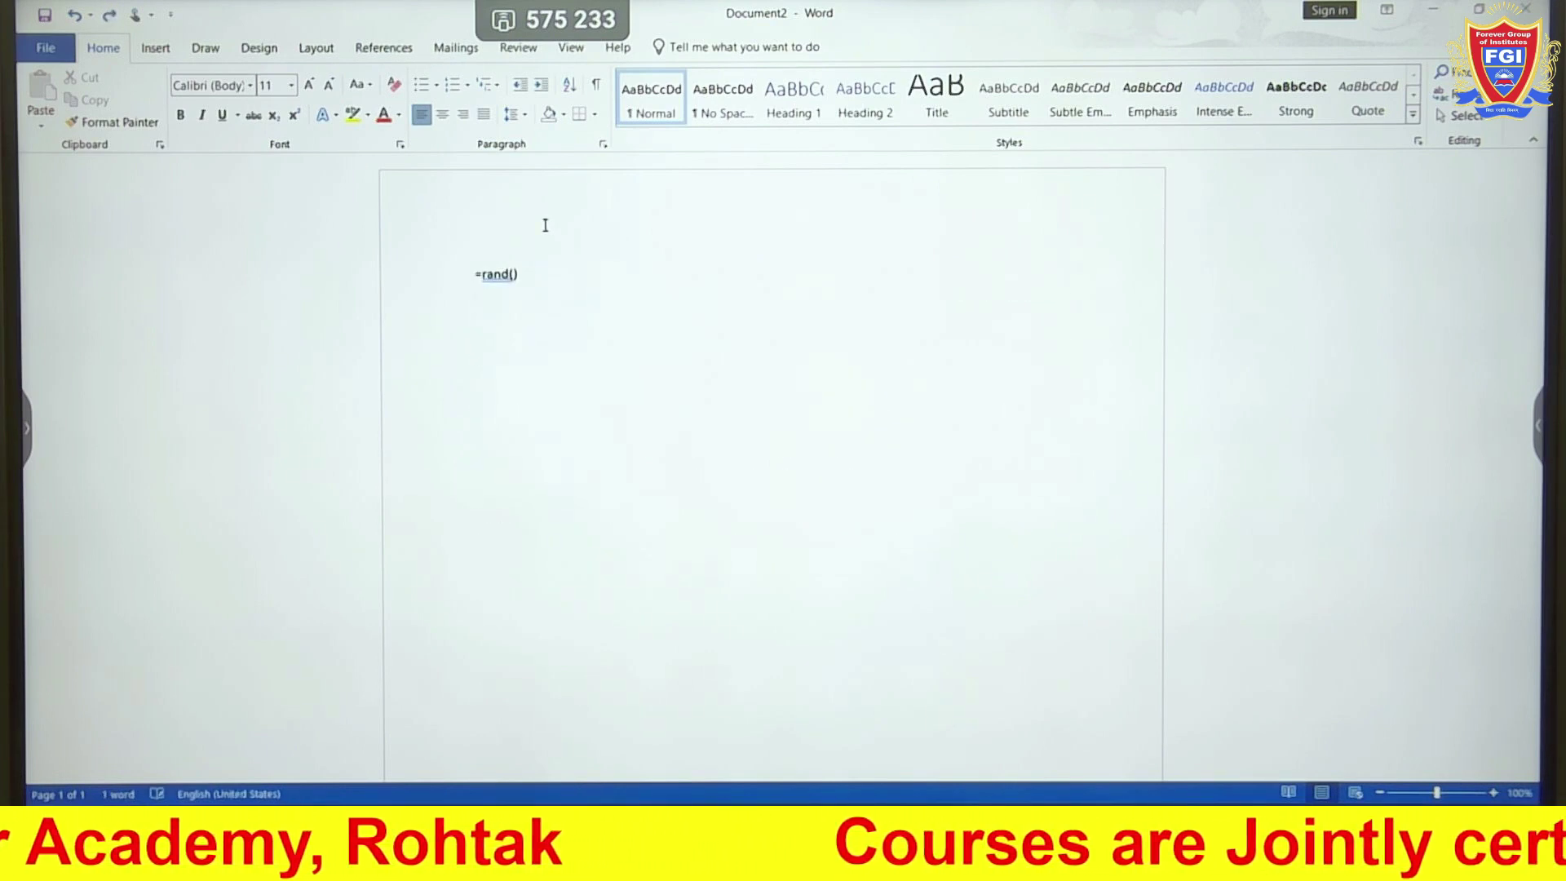
{"action": "key", "text": "BackSpace"}
{"action": "key", "text": "BackSpace"}
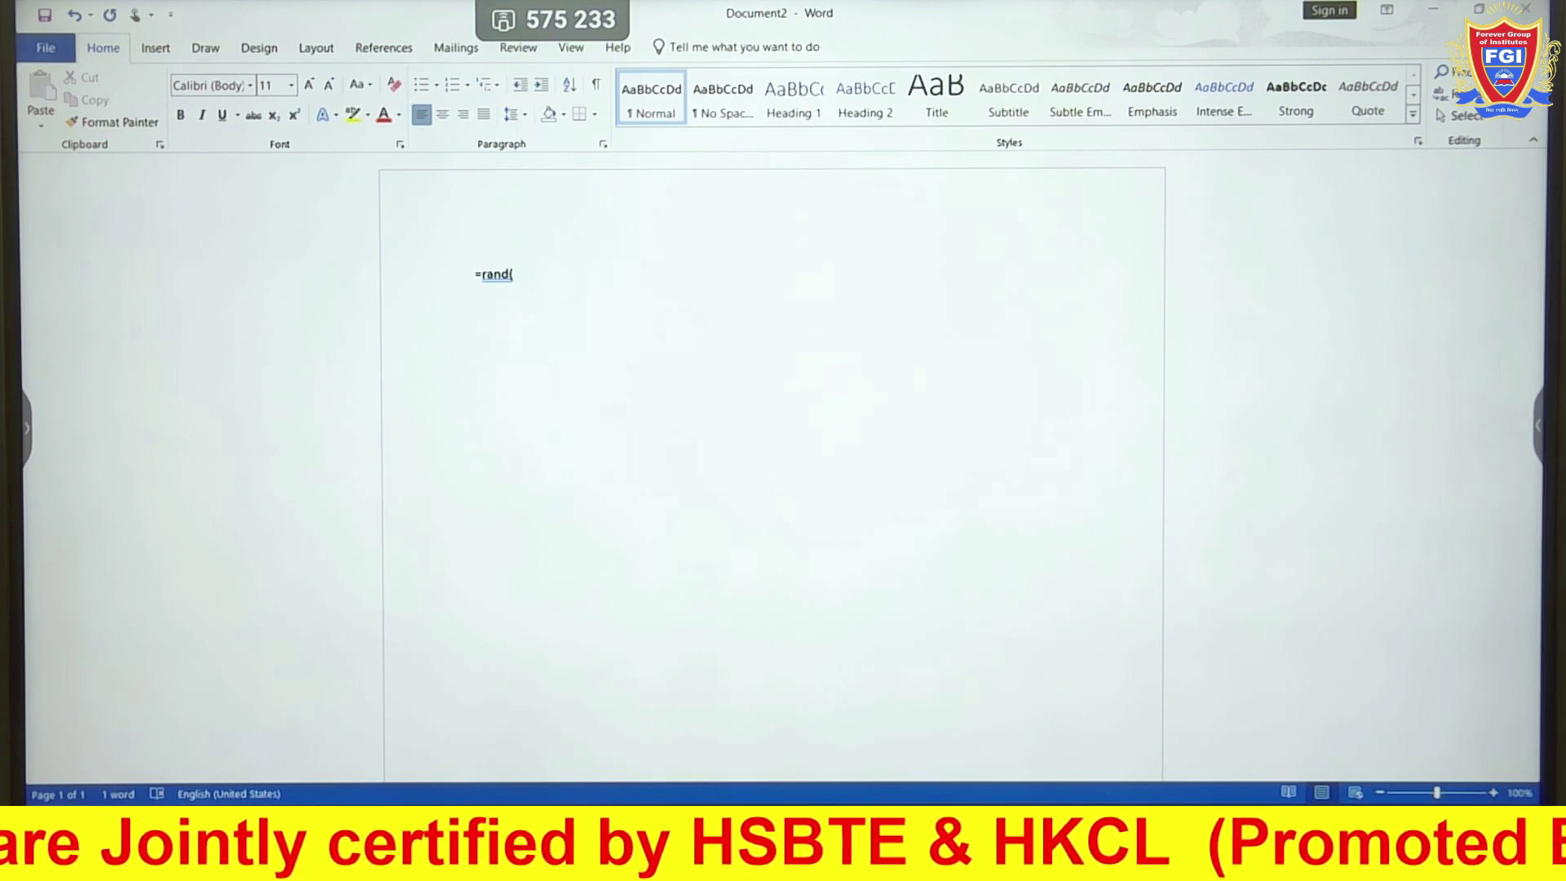
{"action": "type", "text": "10,"}
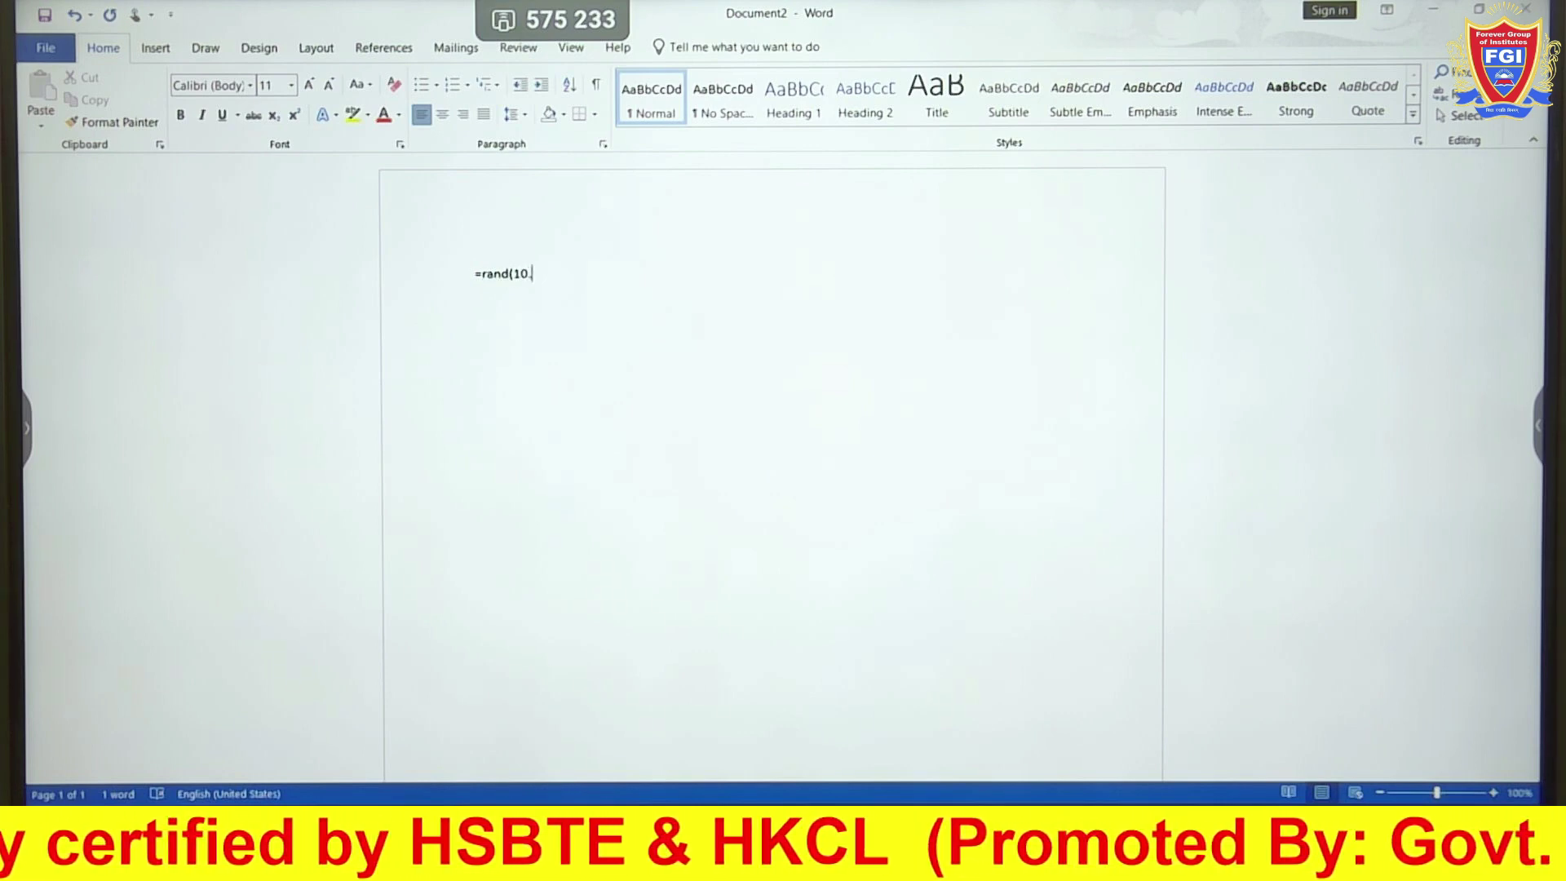
{"action": "type", "text": "5"}
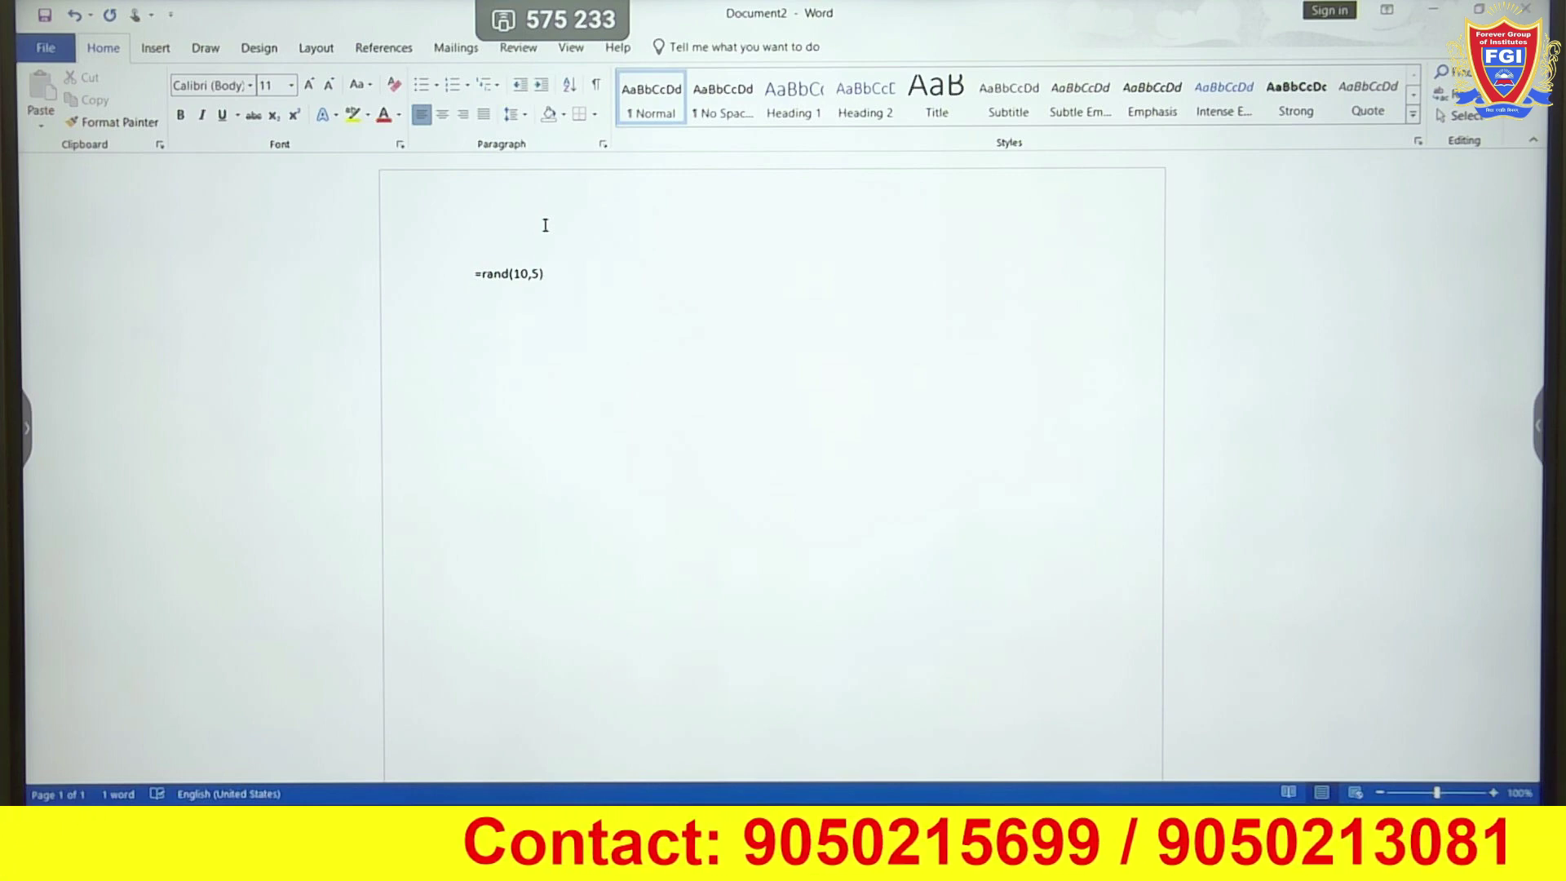
{"action": "key", "text": "Return"}
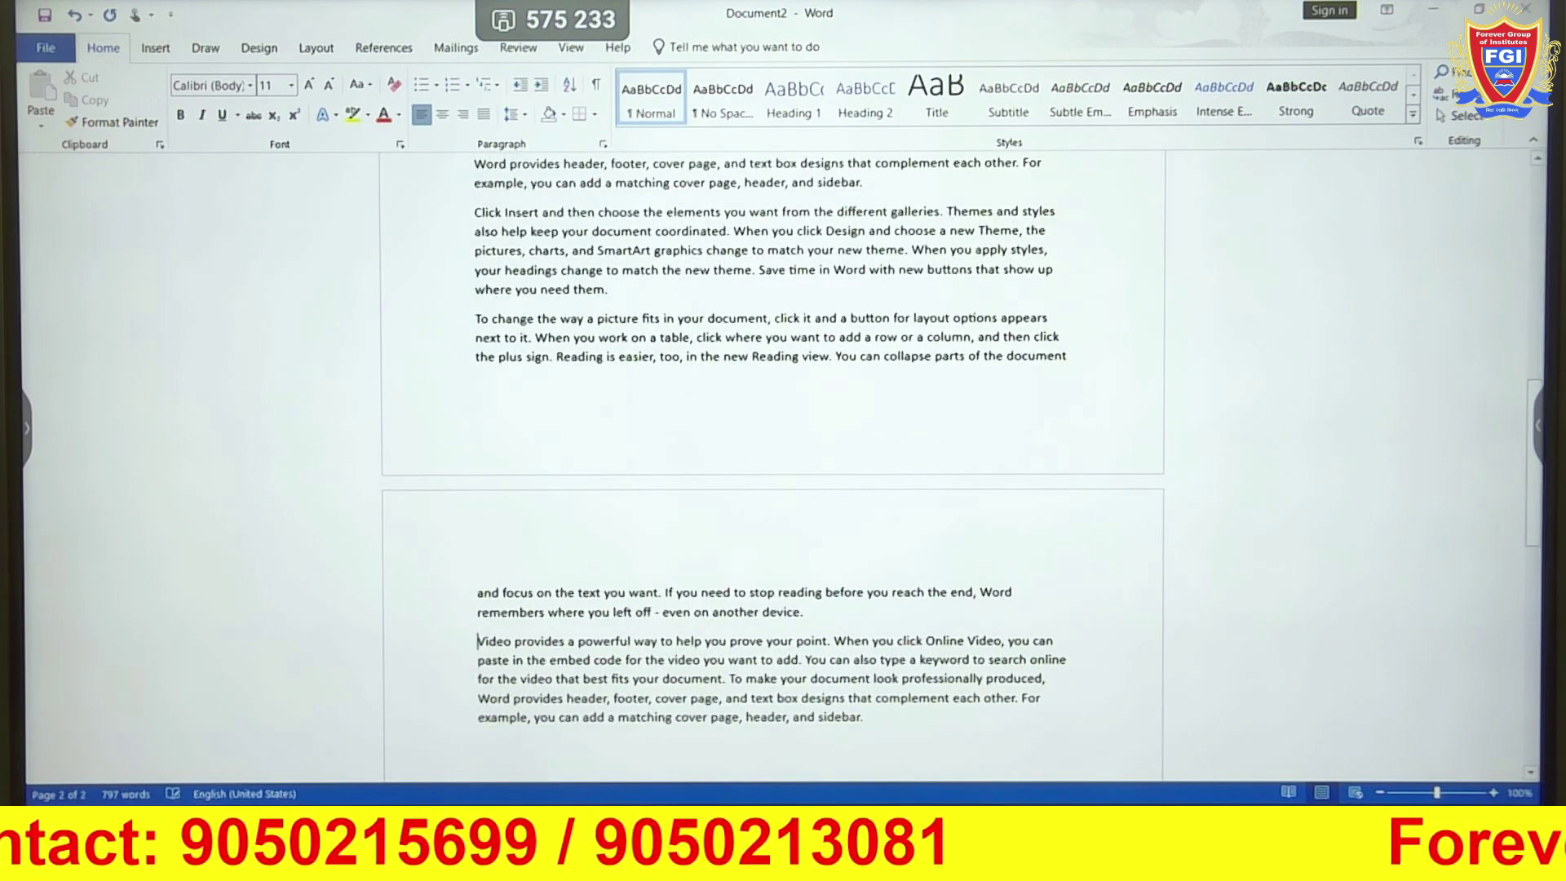
{"action": "scroll", "coordinate": [771, 457], "scroll_direction": "down", "scroll_amount": 4}
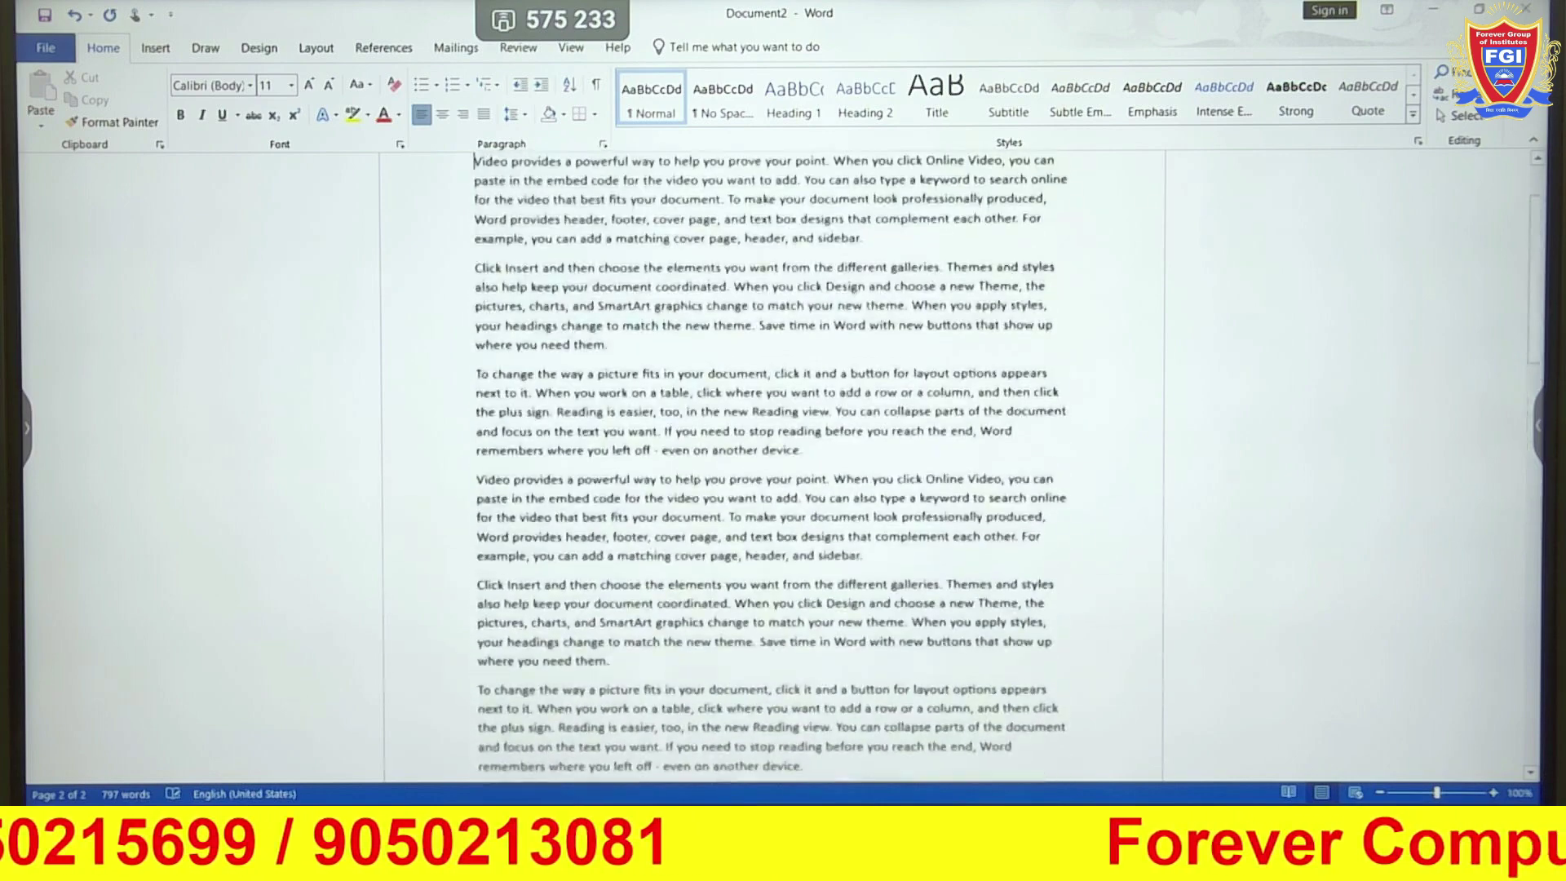
{"action": "left_click", "coordinate": [479, 691]}
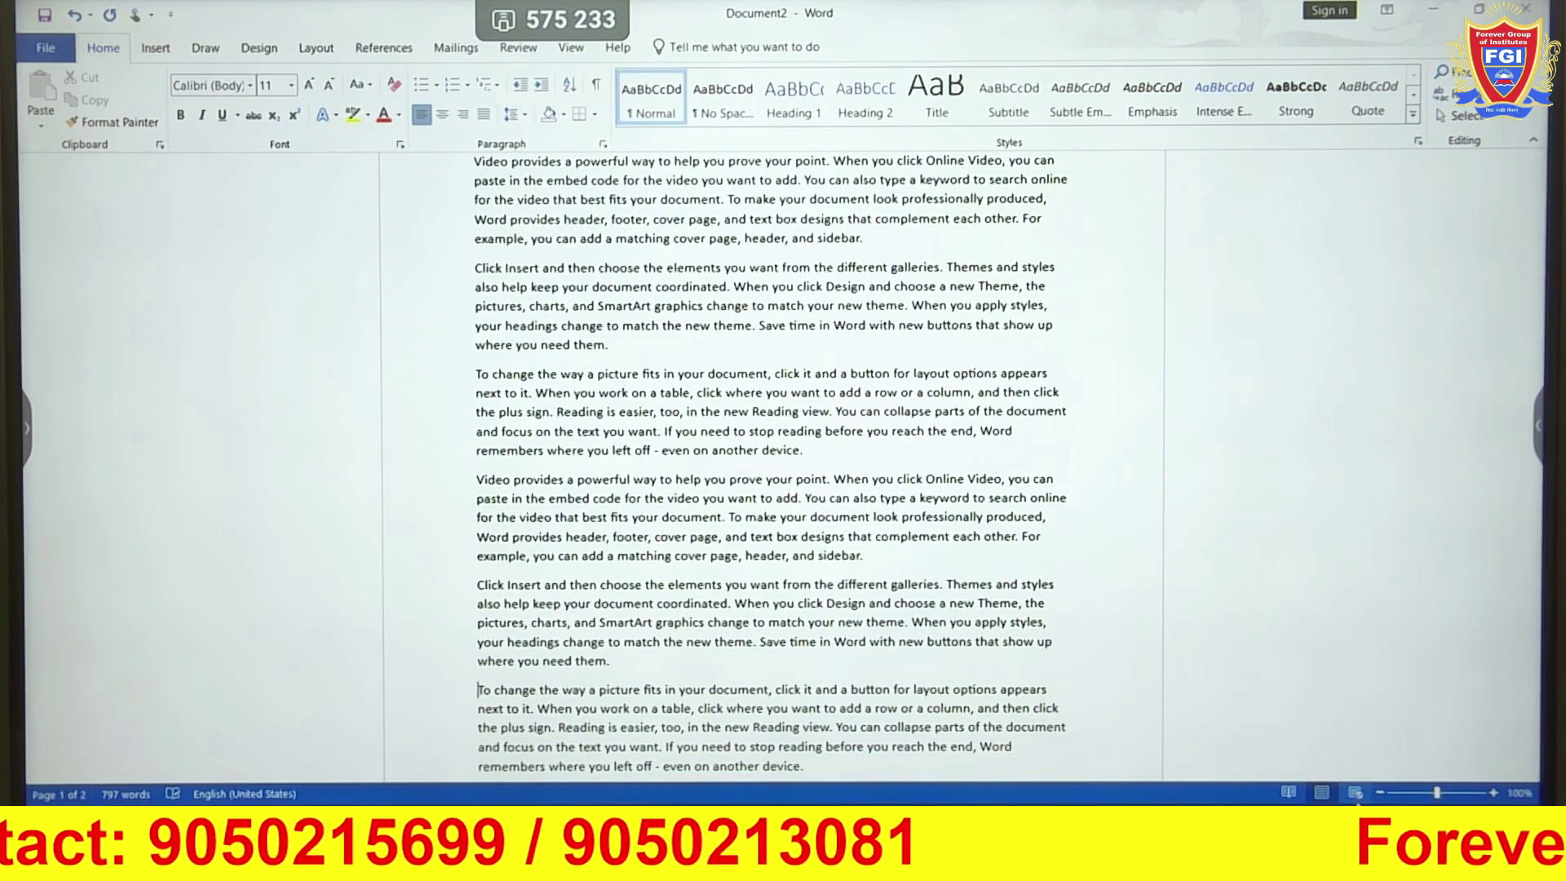
Try the Web Layout and Read Mode views, then return to Print Layout
{"action": "left_click", "coordinate": [1356, 799]}
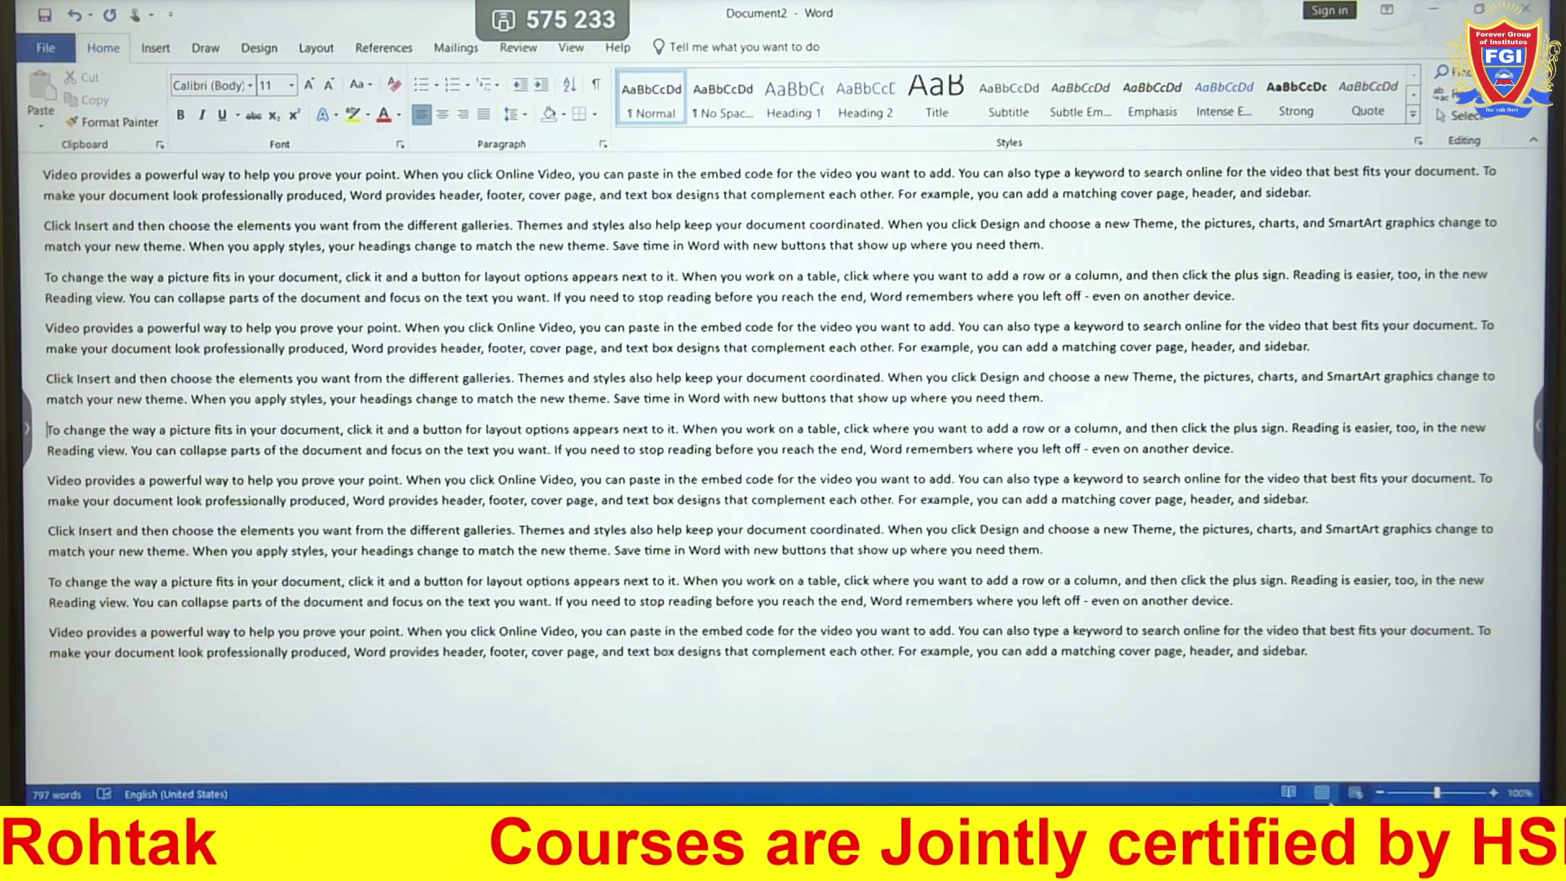
{"action": "left_click", "coordinate": [1289, 793]}
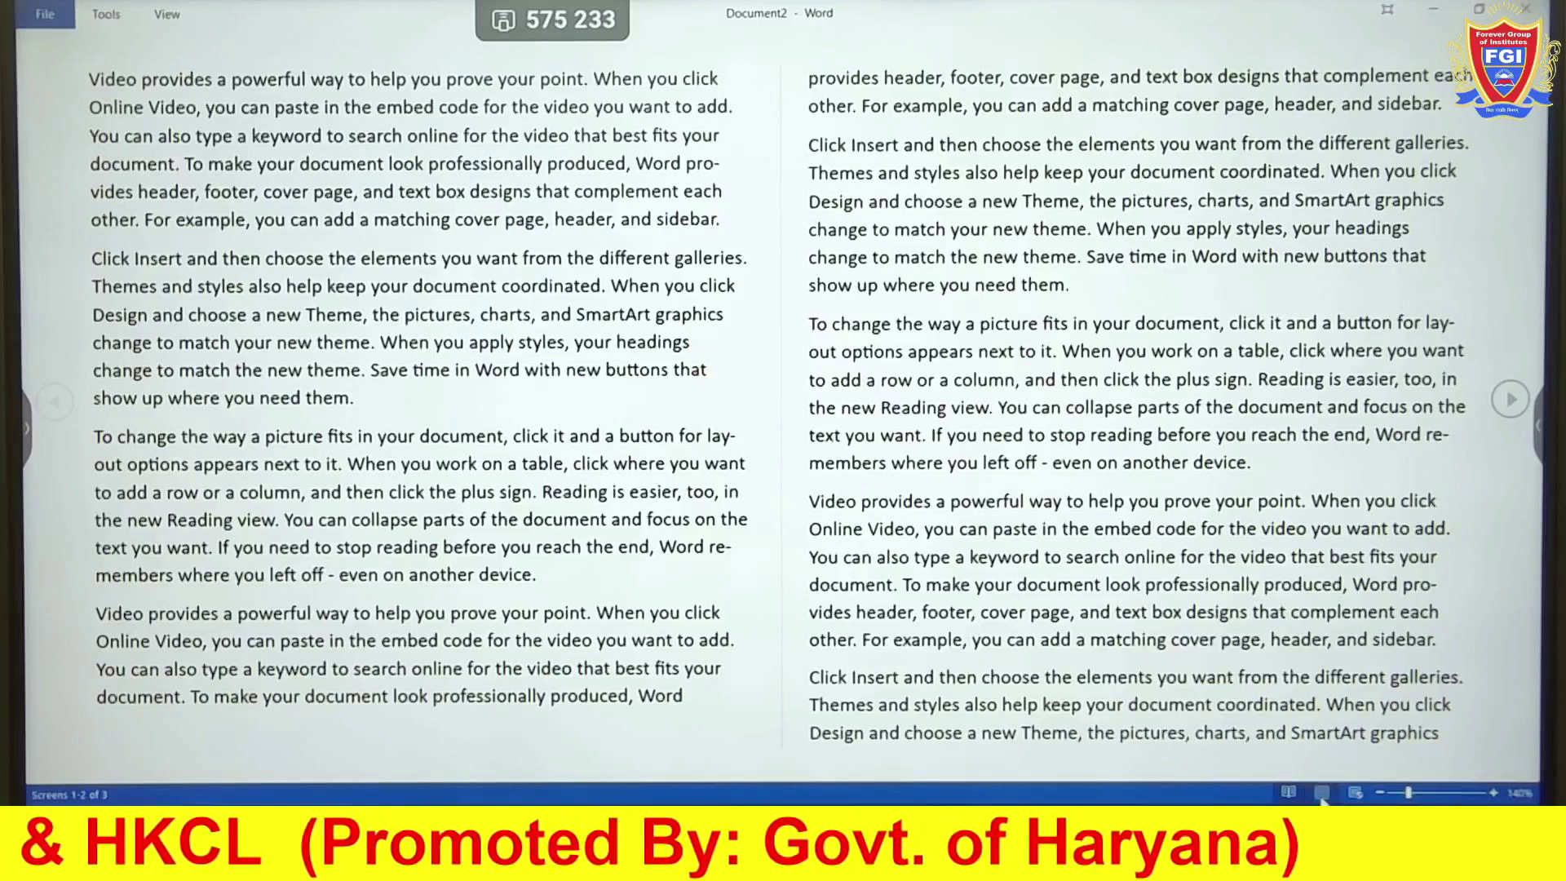
{"action": "left_click", "coordinate": [1321, 797]}
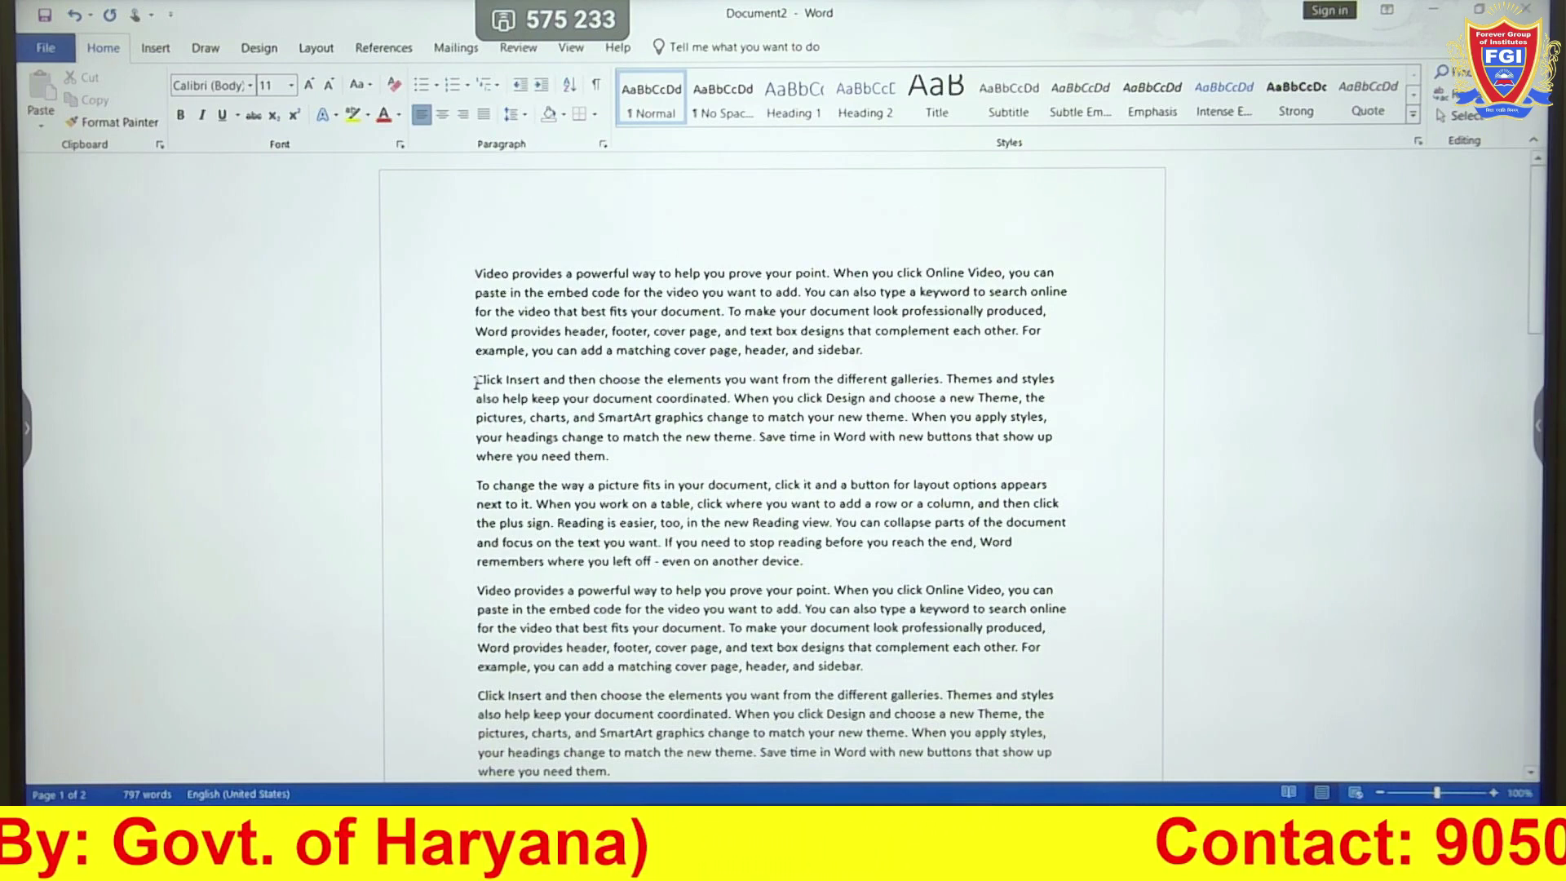
Select the 'Click Insert' paragraph, cut it, undo the cut, then show the Font Color choices
{"action": "left_click_drag", "start_coordinate": [475, 381], "coordinate": [615, 461]}
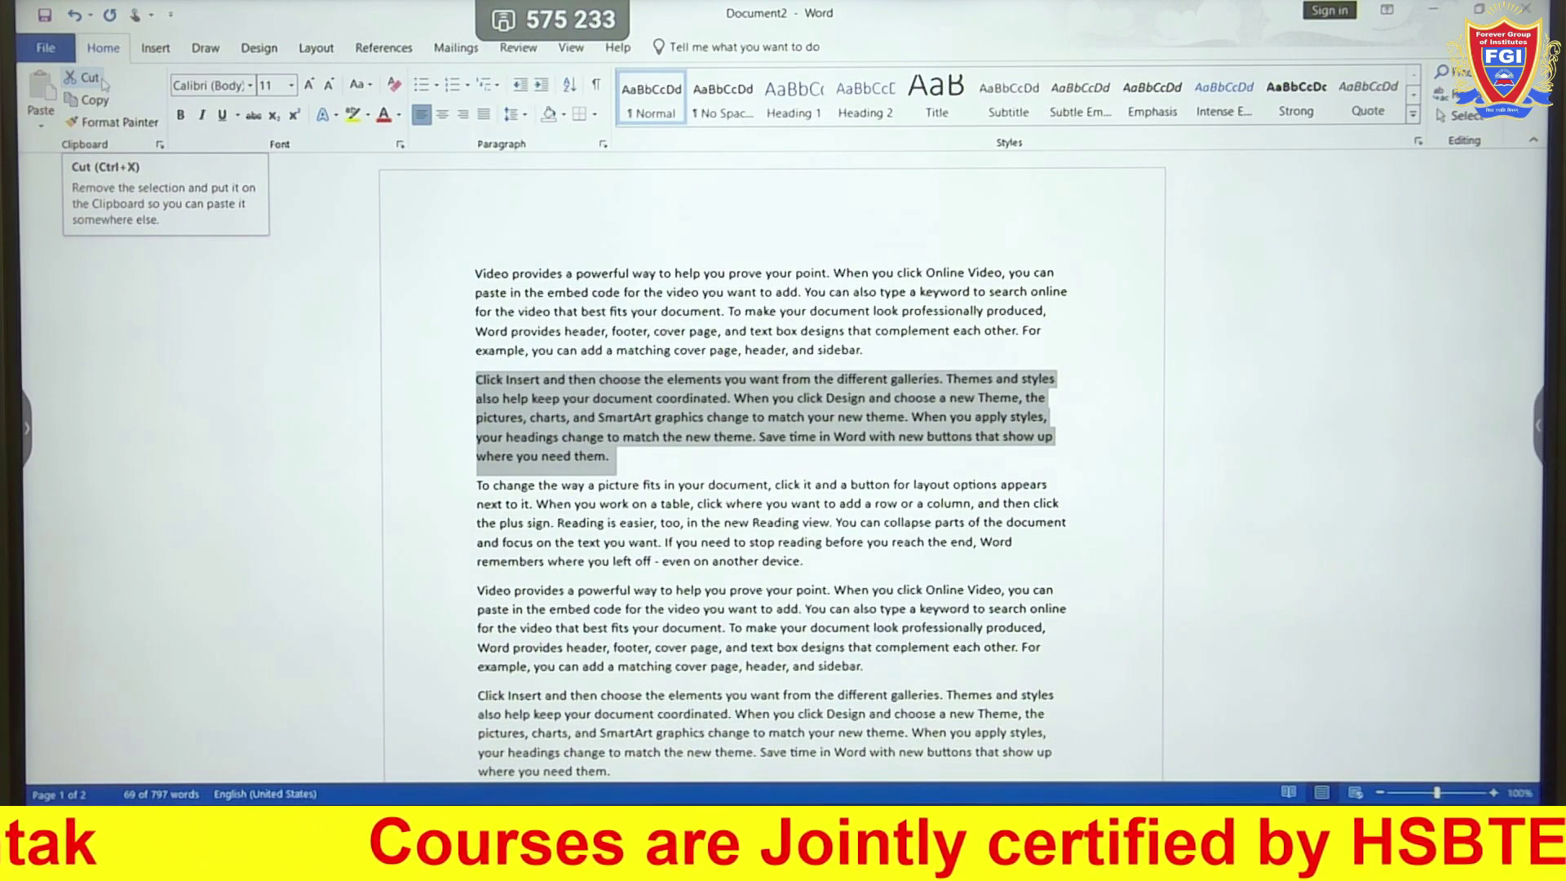
{"action": "left_click", "coordinate": [104, 82]}
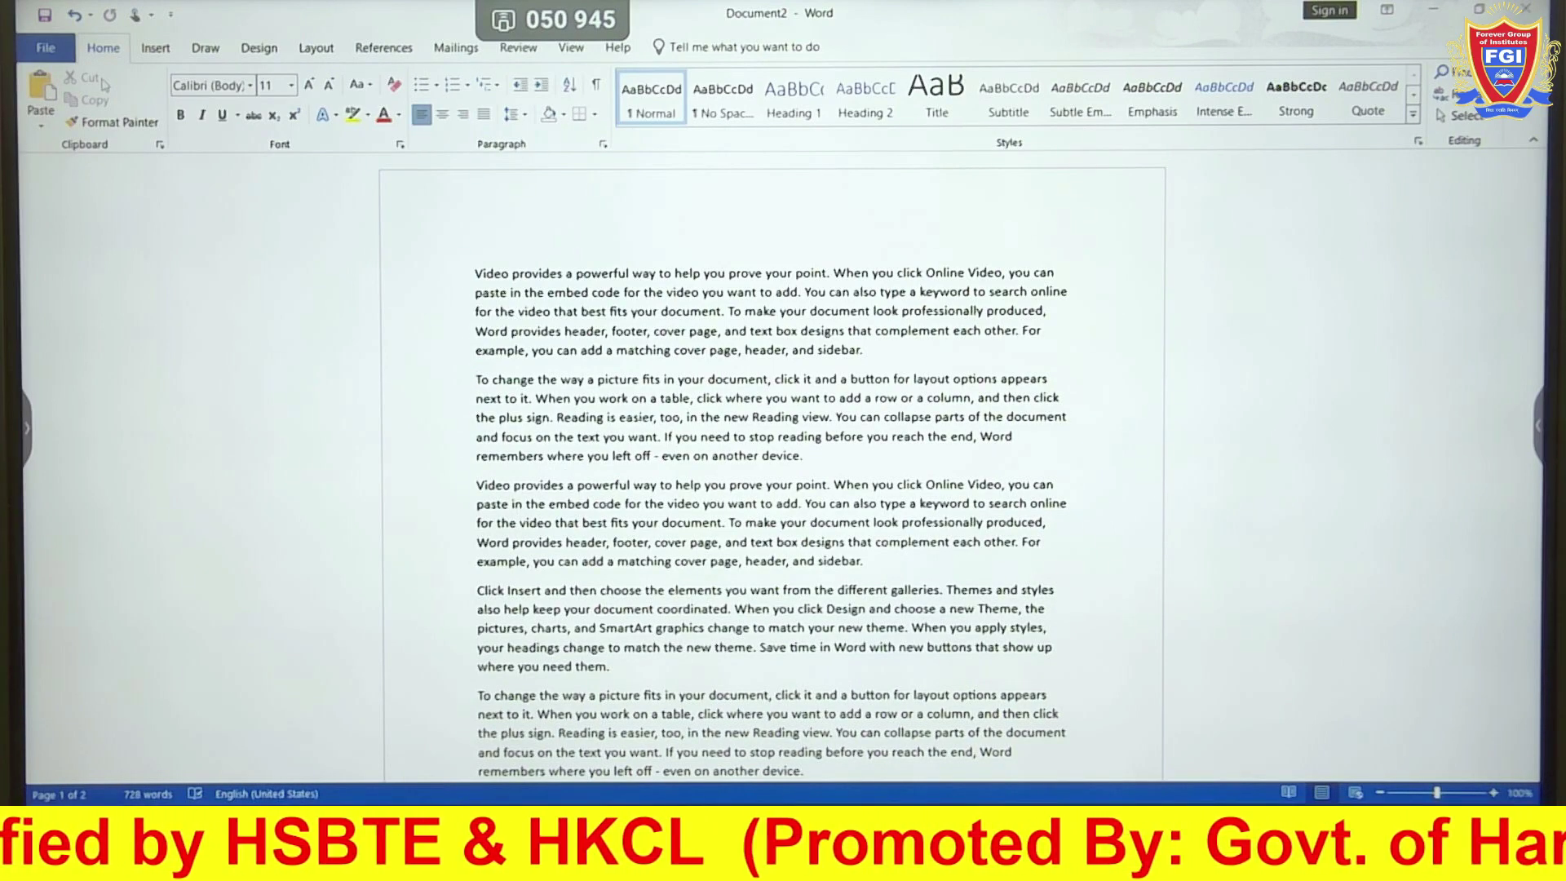
{"action": "key", "text": "ctrl+z"}
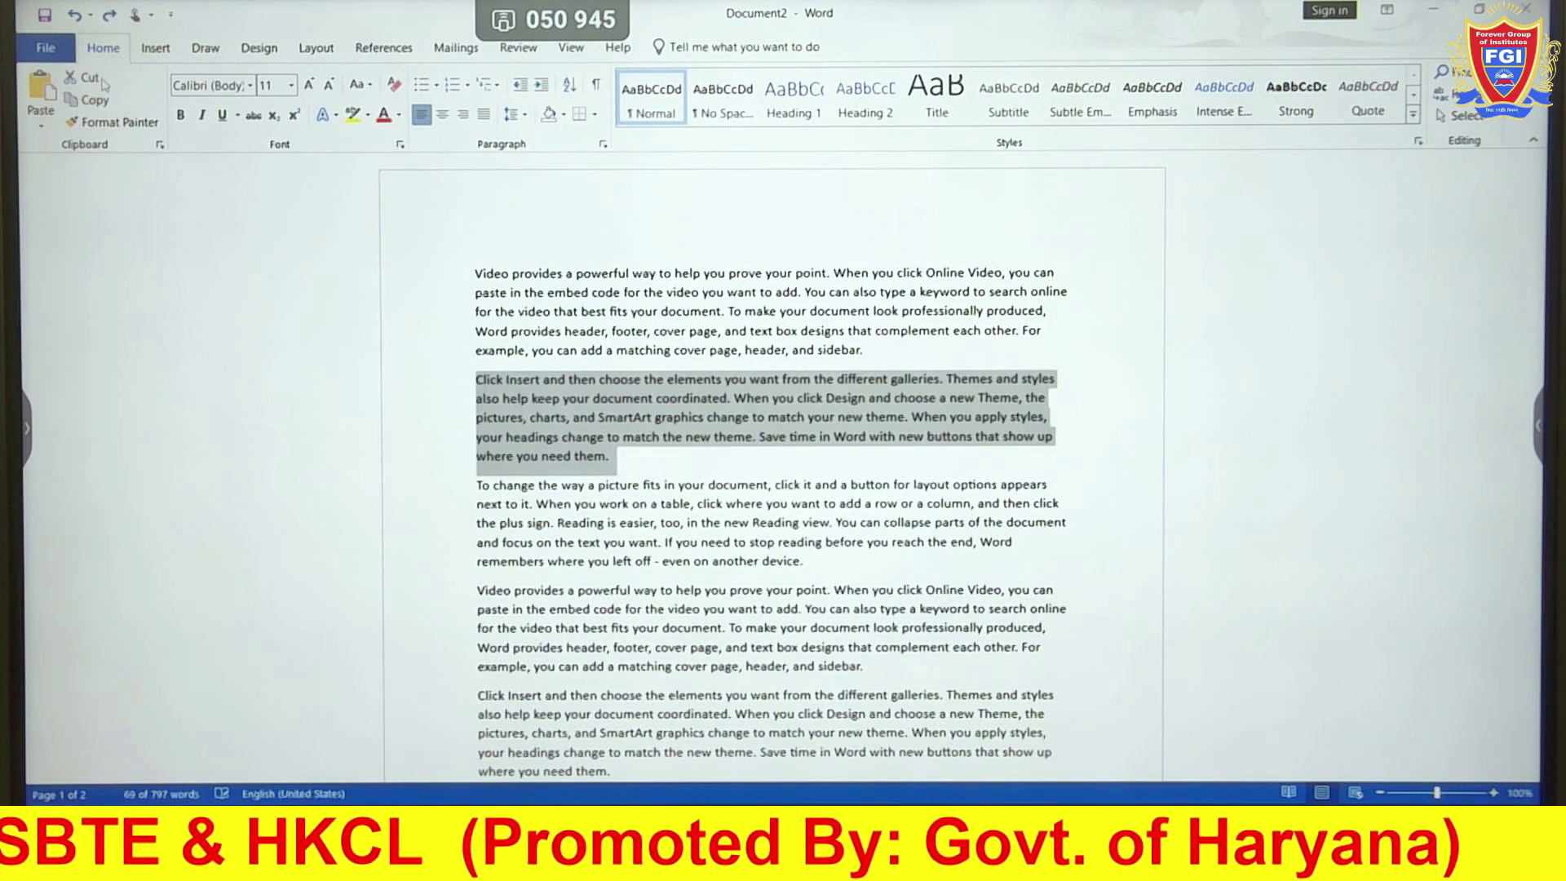
{"action": "left_click", "coordinate": [399, 115]}
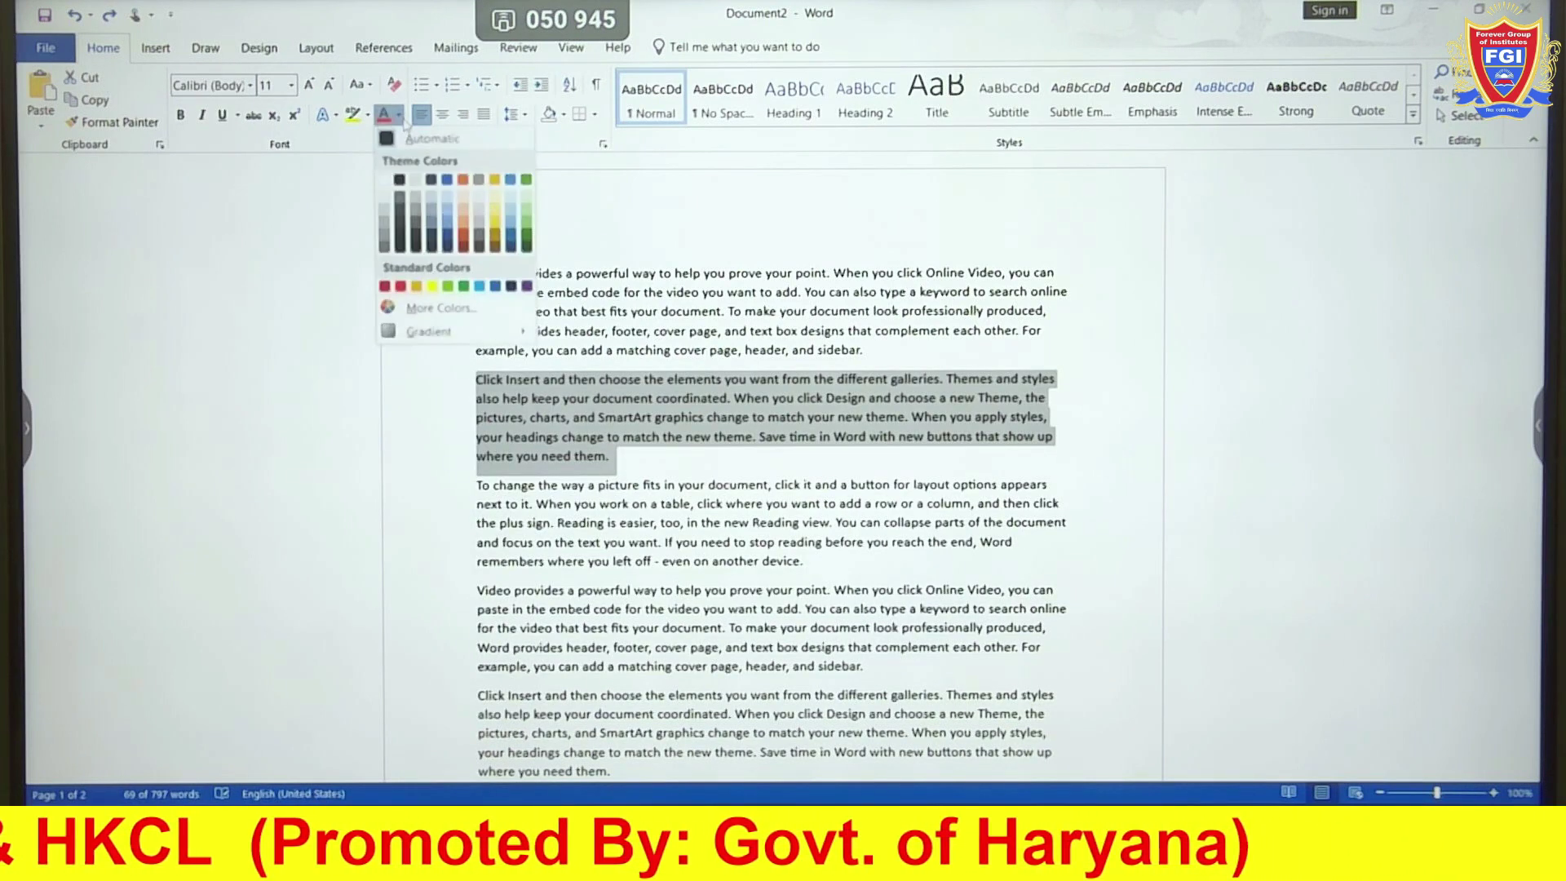
Make the 'Click Insert' paragraph red, 14 pt Algerian, then cut it
{"action": "left_click", "coordinate": [400, 285]}
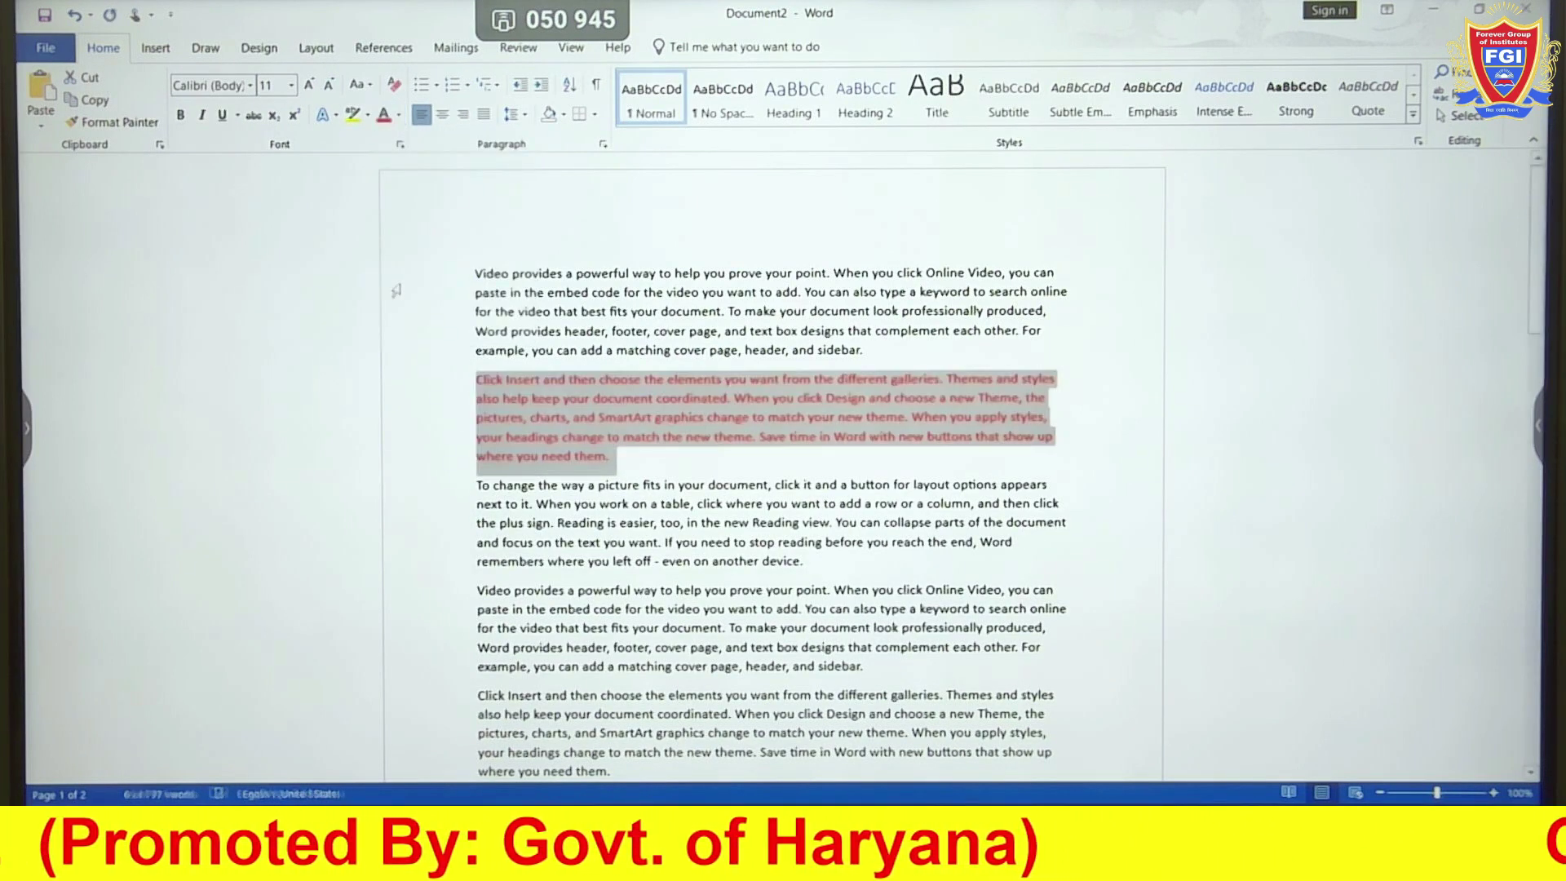
{"action": "left_click", "coordinate": [292, 85]}
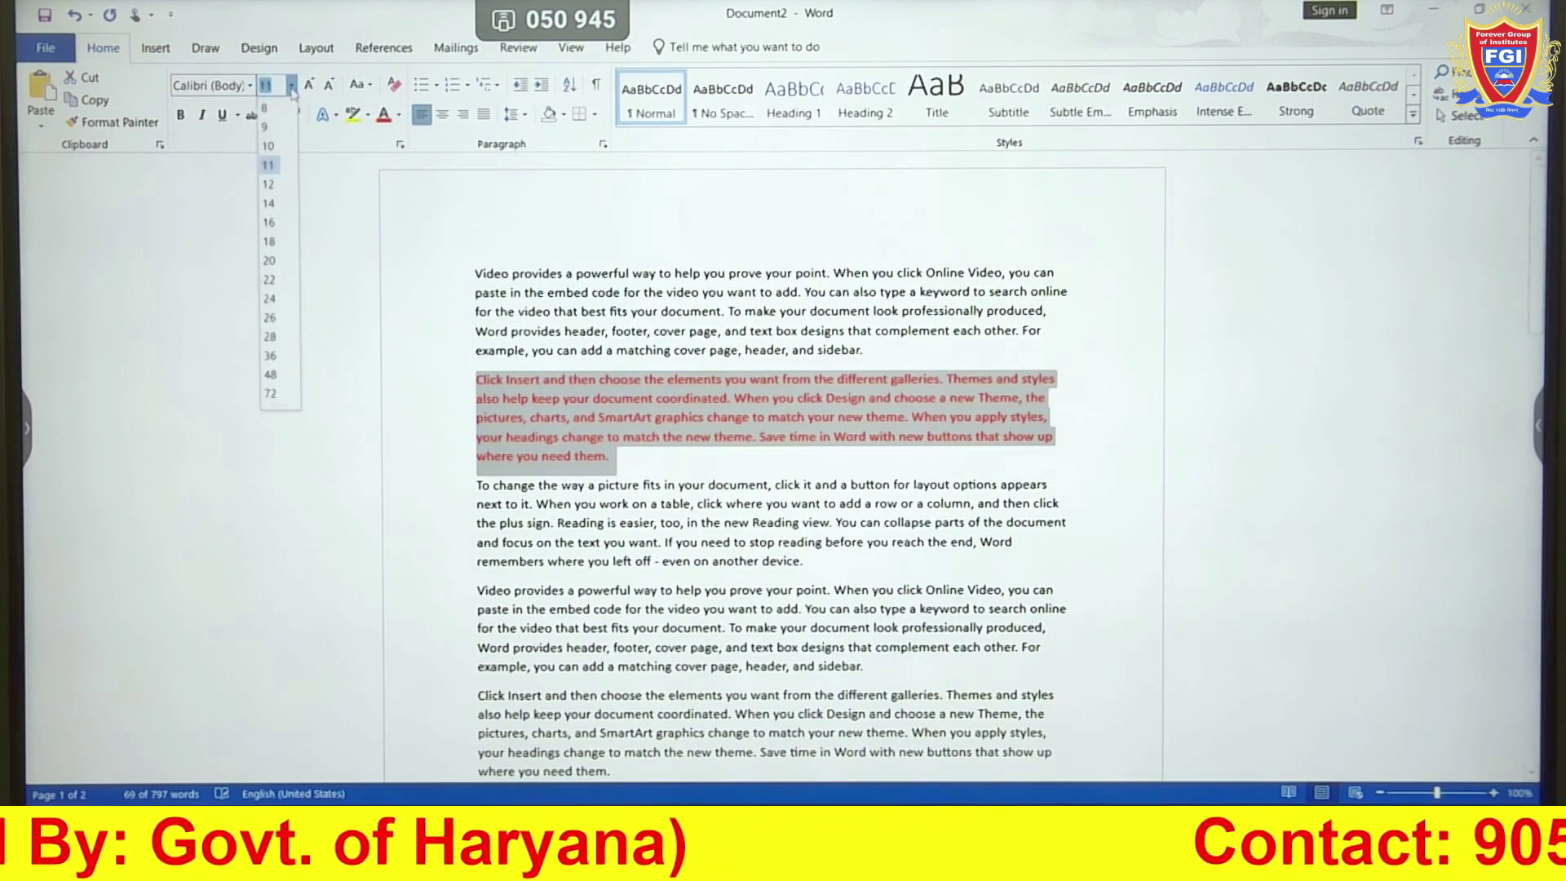
{"action": "left_click", "coordinate": [266, 204]}
{"action": "left_click", "coordinate": [250, 85]}
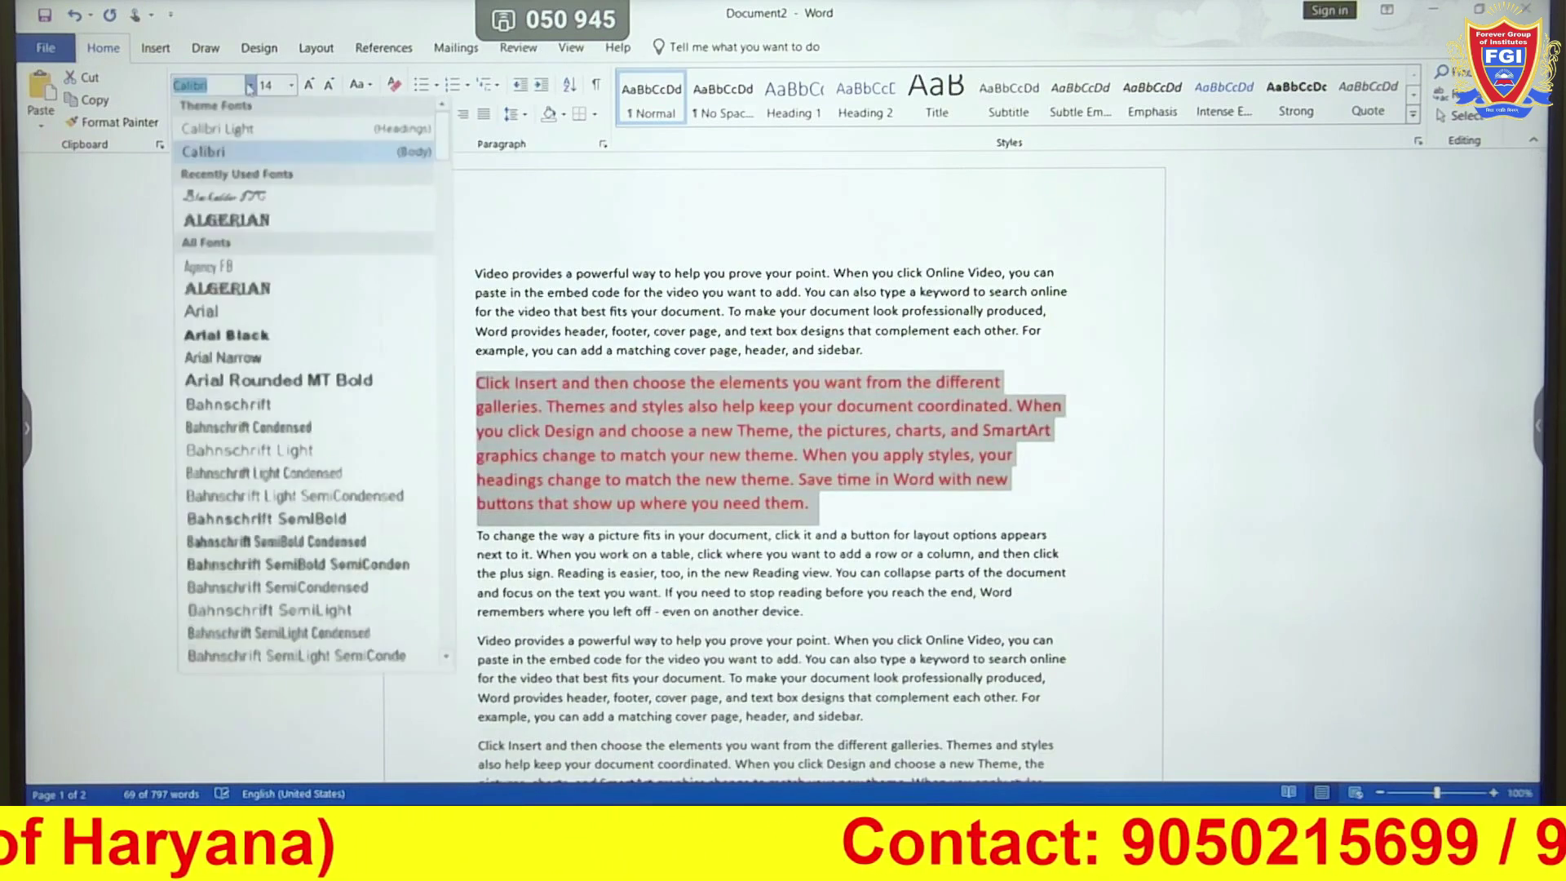
{"action": "left_click", "coordinate": [228, 291]}
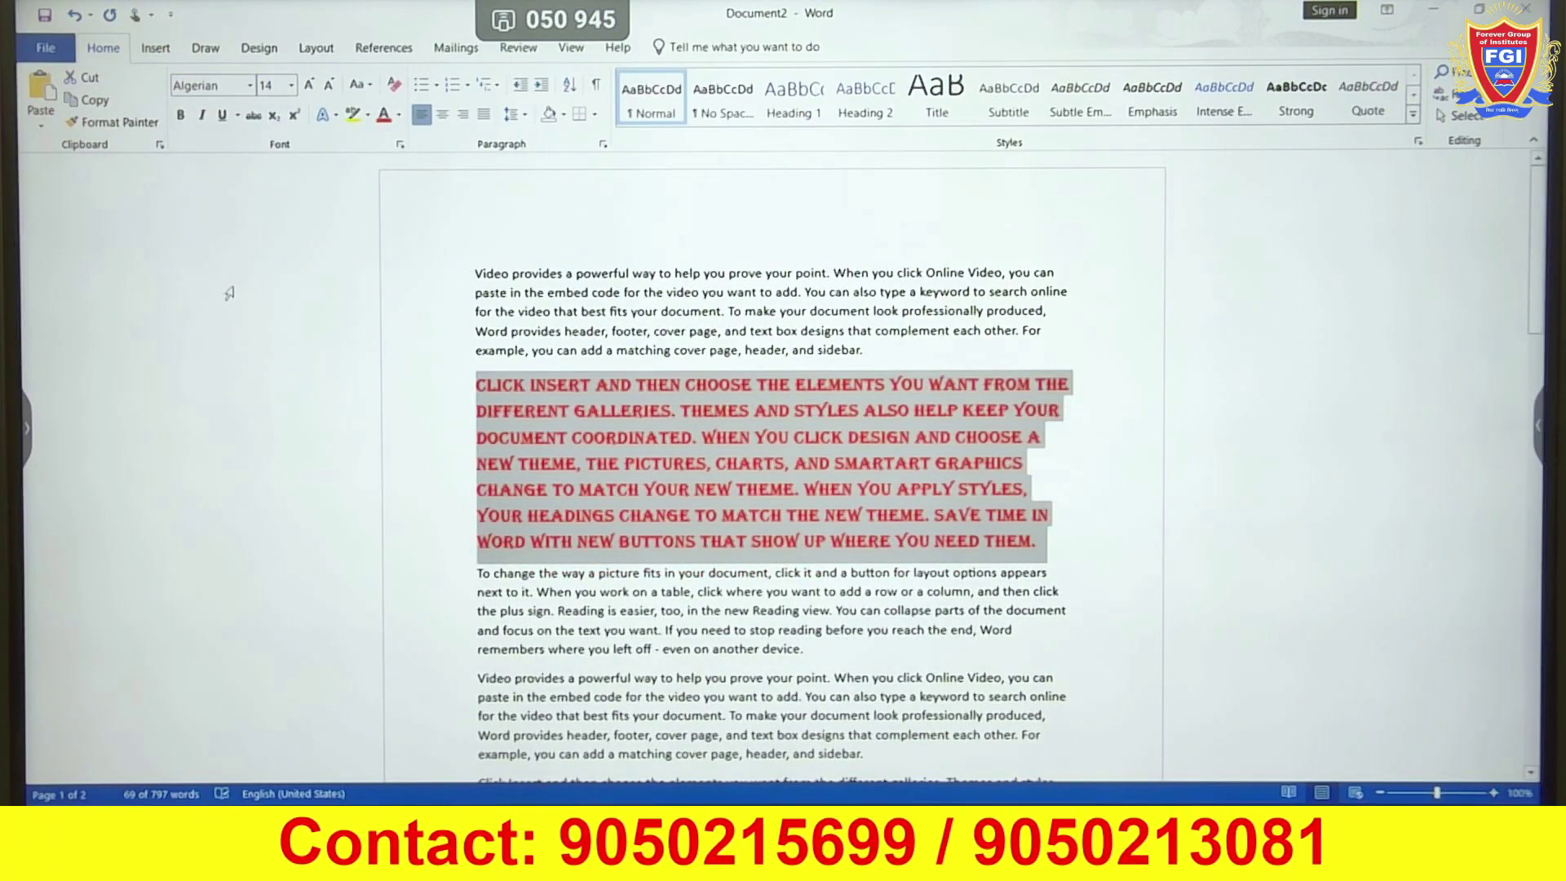
{"action": "left_click", "coordinate": [90, 79]}
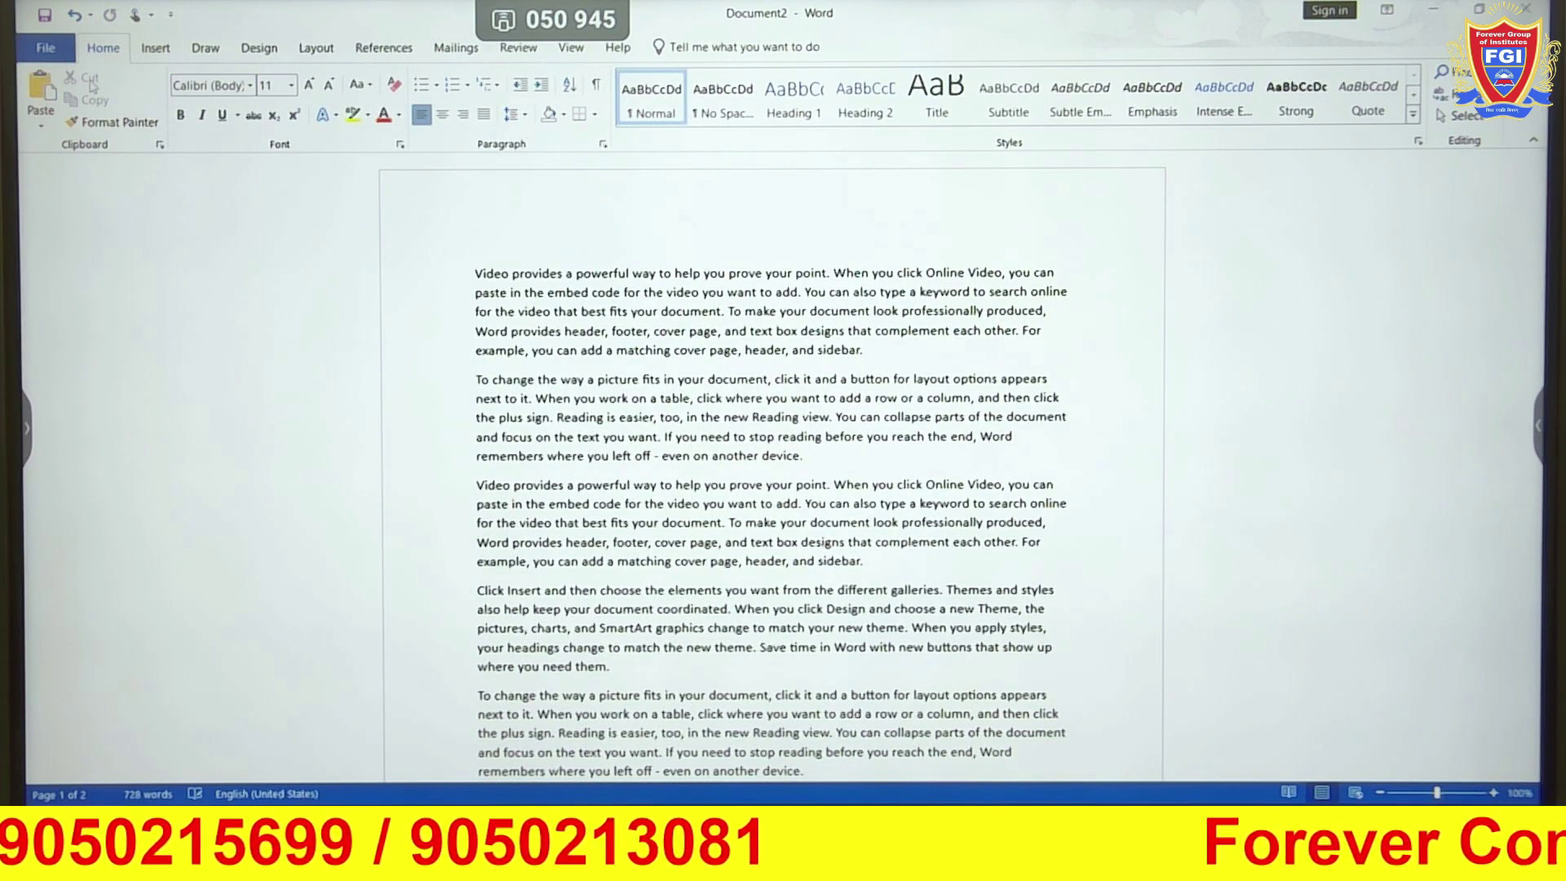
Paste the red Algerian paragraph back after the first paragraph, copy it, and show paste options
{"action": "type", "text": "Click Insert and then choose the elements you want from the different galleries. Themes and styles also help keep your document coordinated. When you click Design and choose a new Theme, the pictures, charts, and SmartArt graphics change to match your new theme. When you apply styles, your headings change to match the new theme. Save time in Word with new buttons that show up where you need them."}
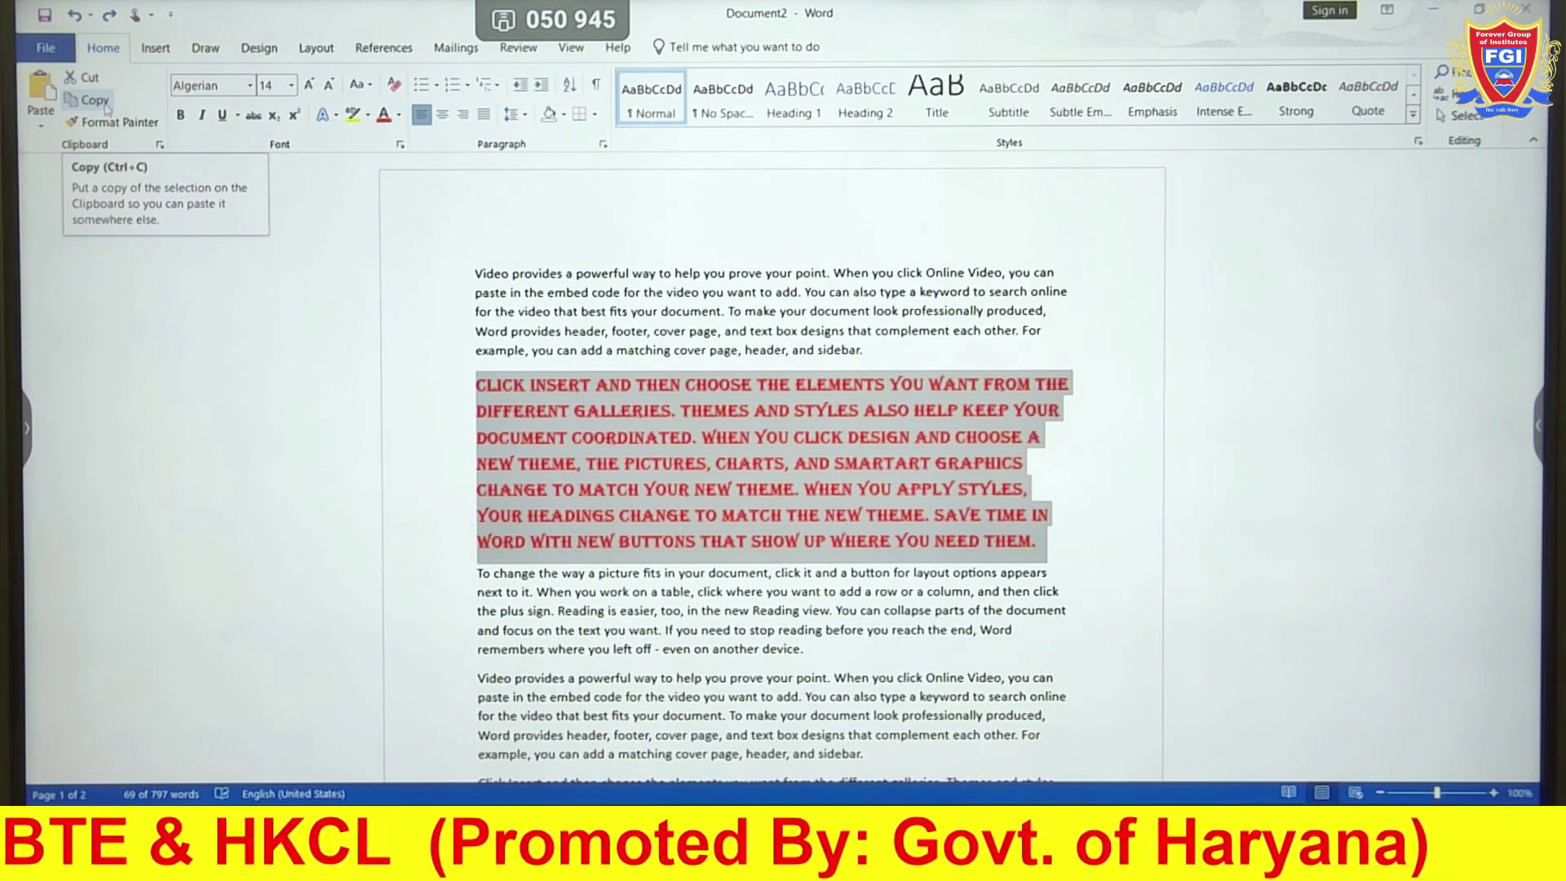
{"action": "left_click", "coordinate": [106, 108]}
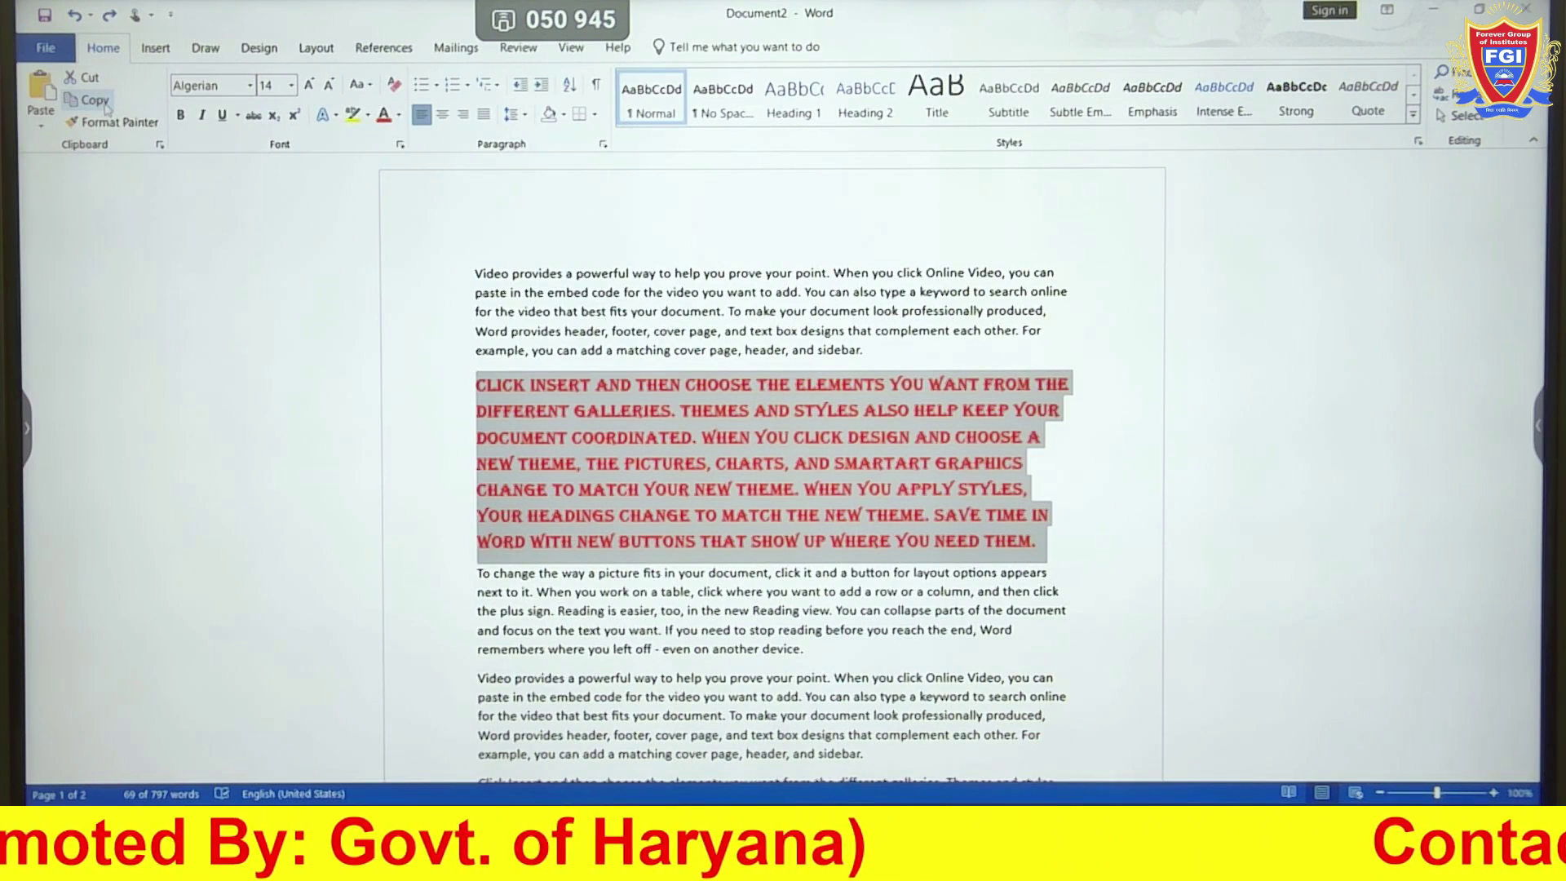
{"action": "left_click", "coordinate": [39, 127]}
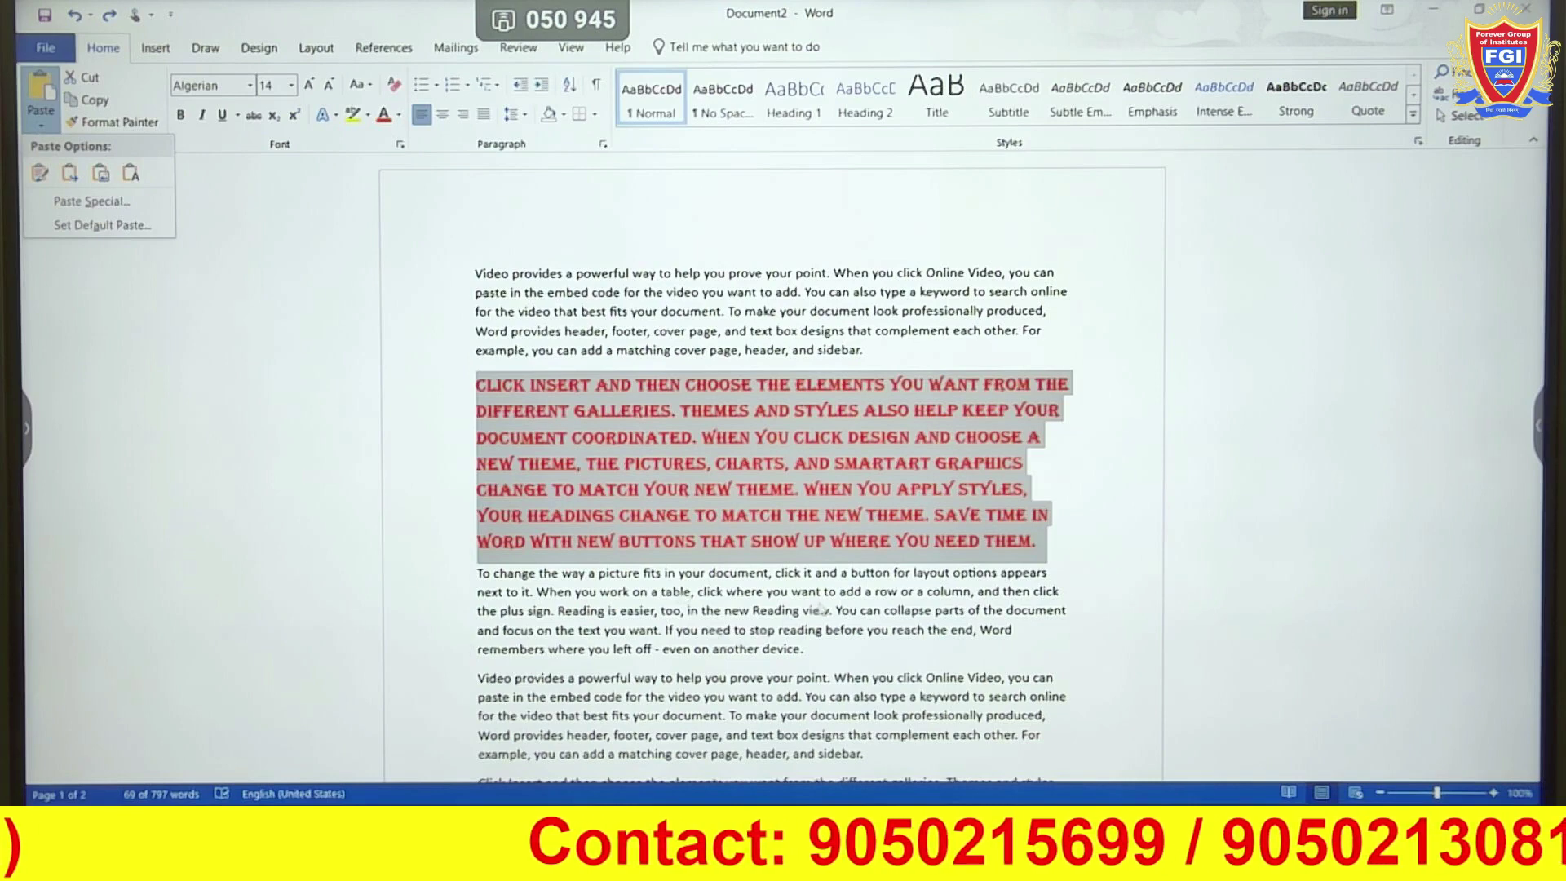
Add an empty paragraph after the third paragraph ending in 'device.'
{"action": "left_click", "coordinate": [815, 649]}
{"action": "left_click", "coordinate": [811, 649]}
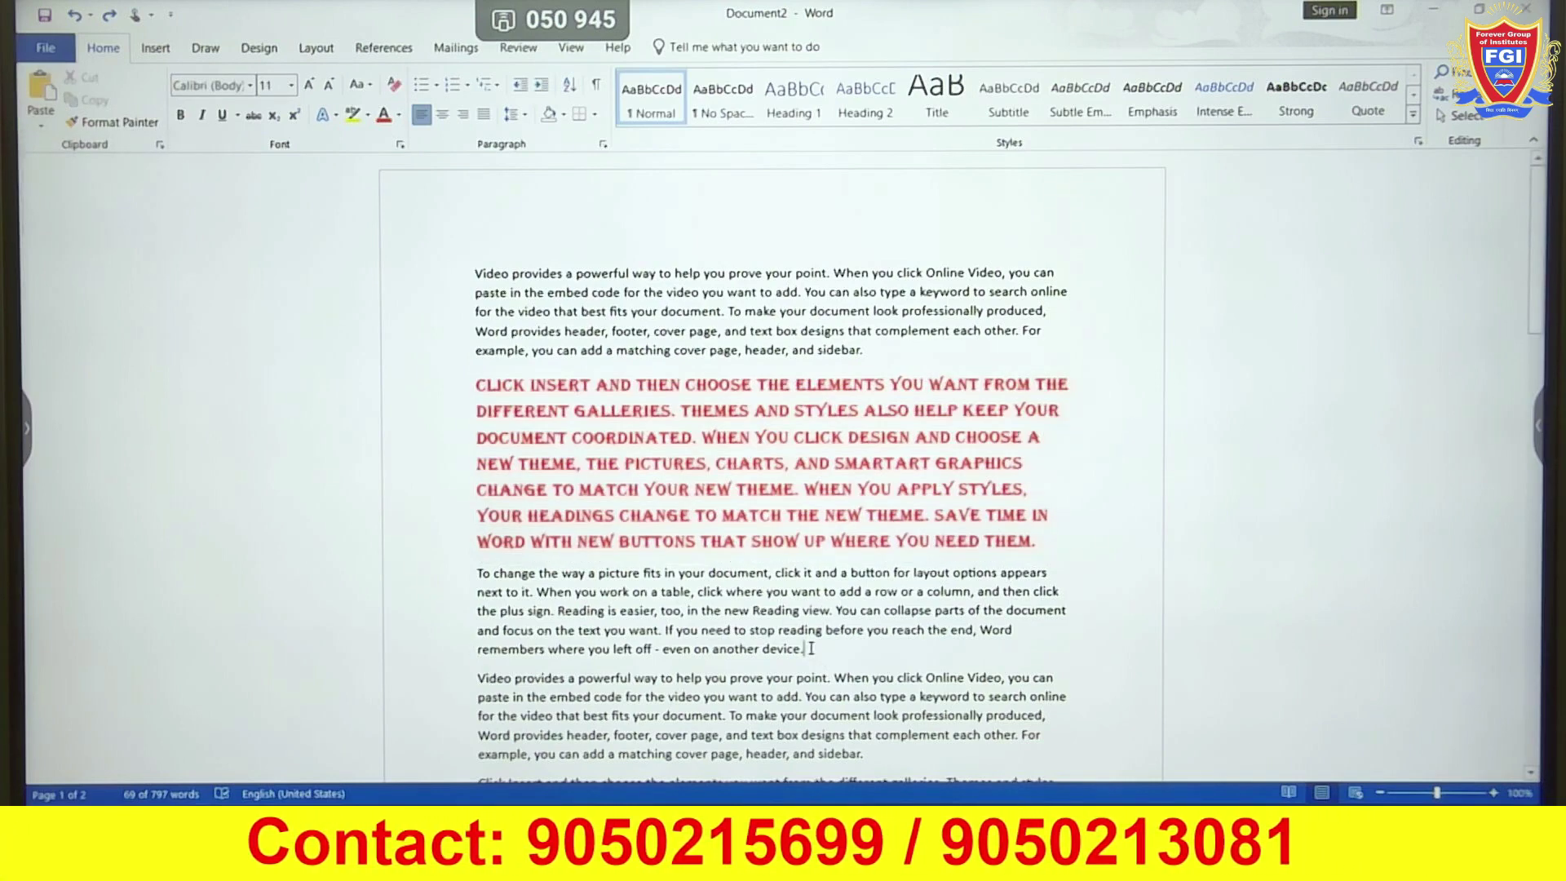
{"action": "key", "text": "Return"}
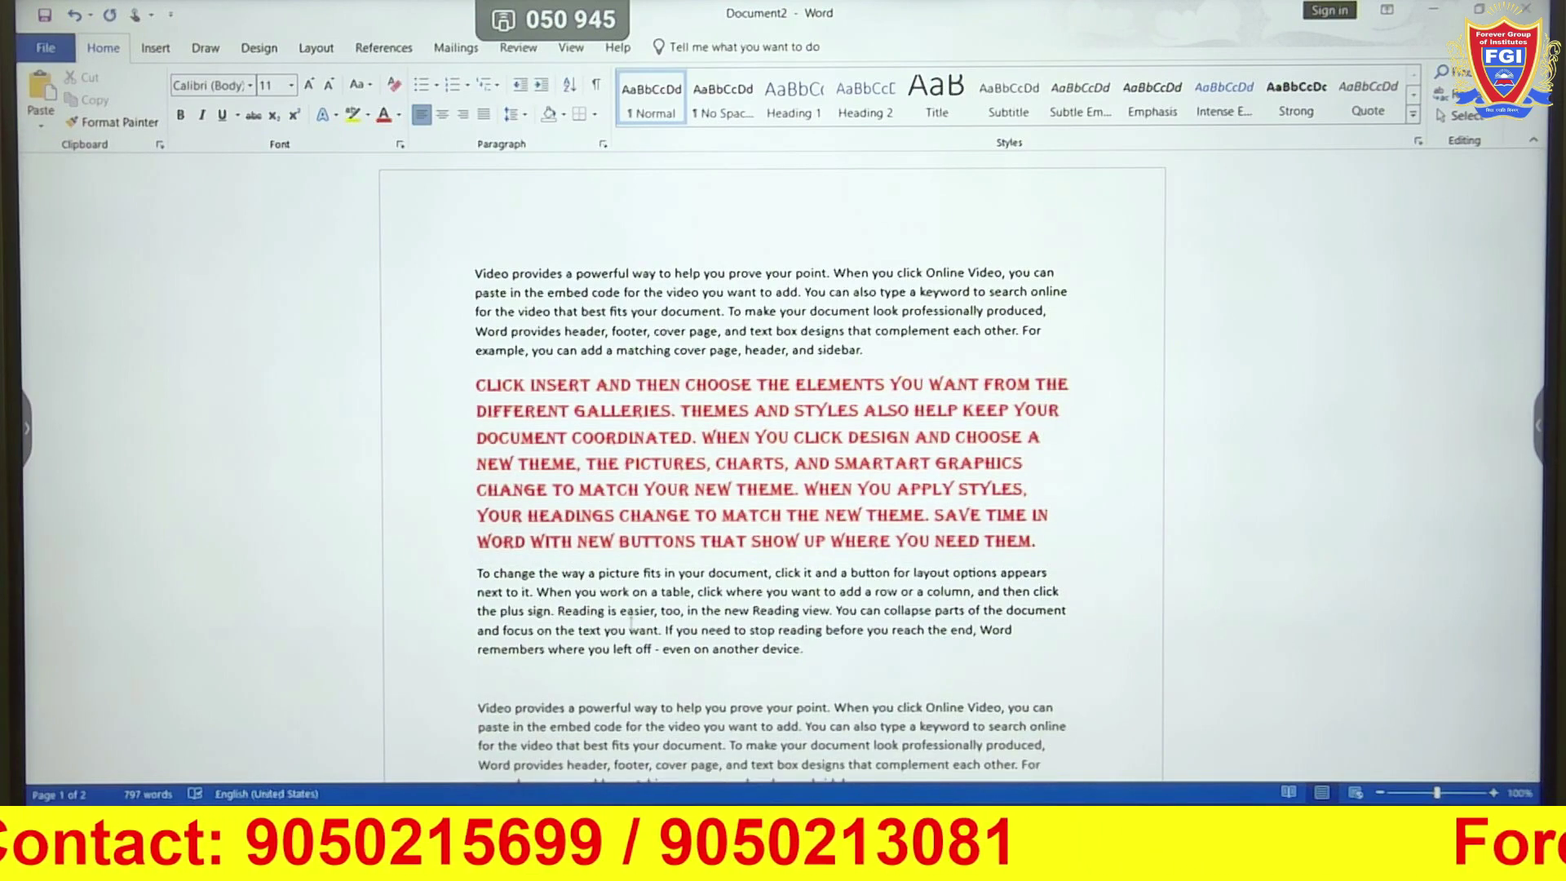
Paste the copied paragraph with Keep Source Formatting, then undo the paste
{"action": "left_click", "coordinate": [39, 127]}
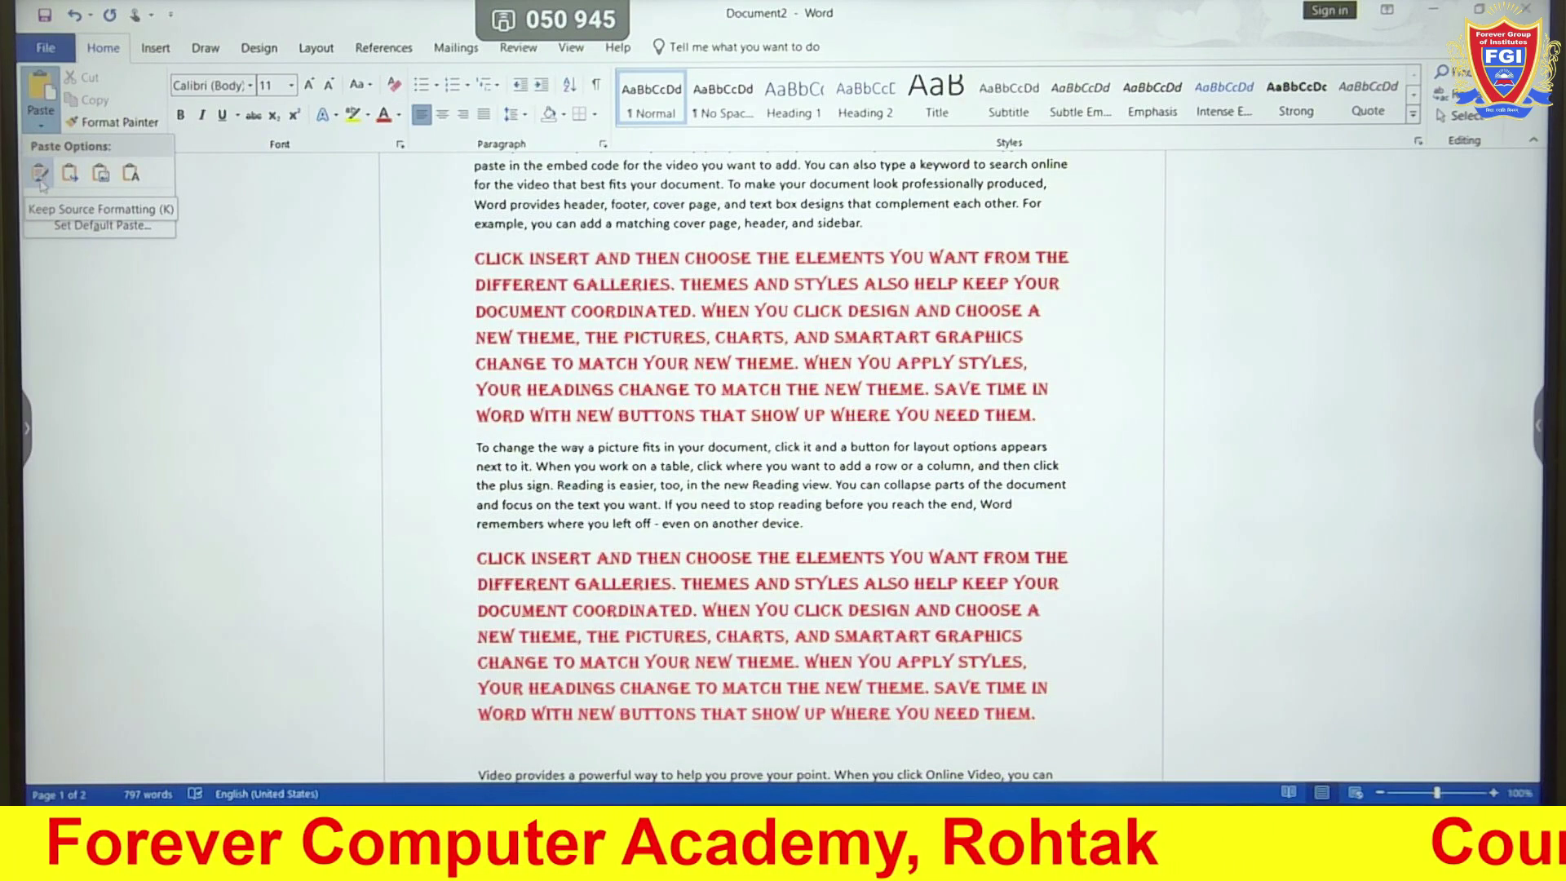
{"action": "left_click", "coordinate": [40, 174]}
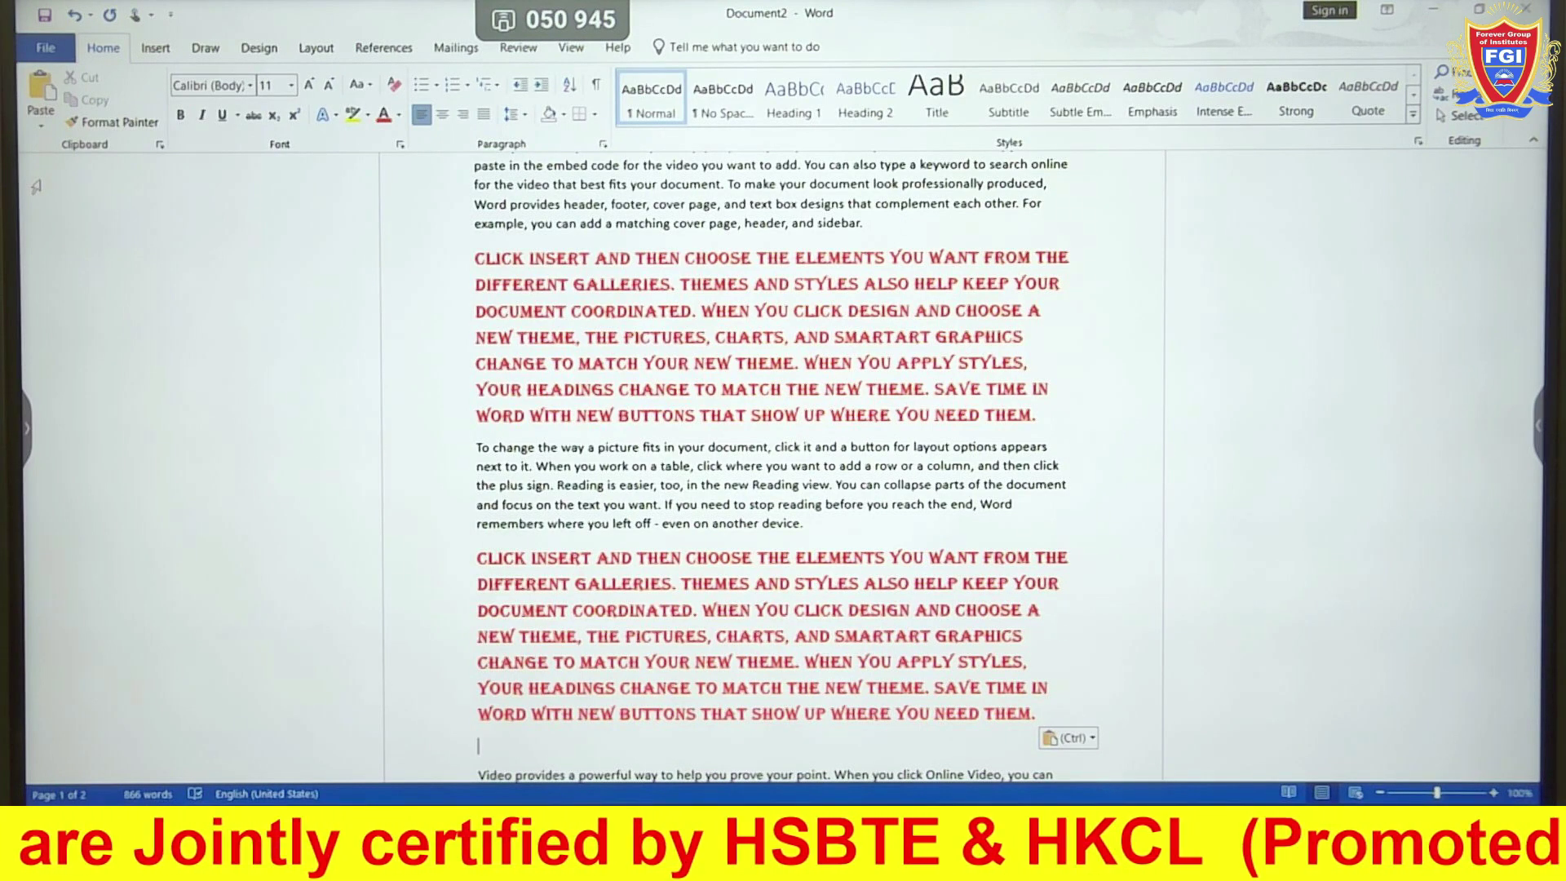
{"action": "key", "text": "ctrl+z"}
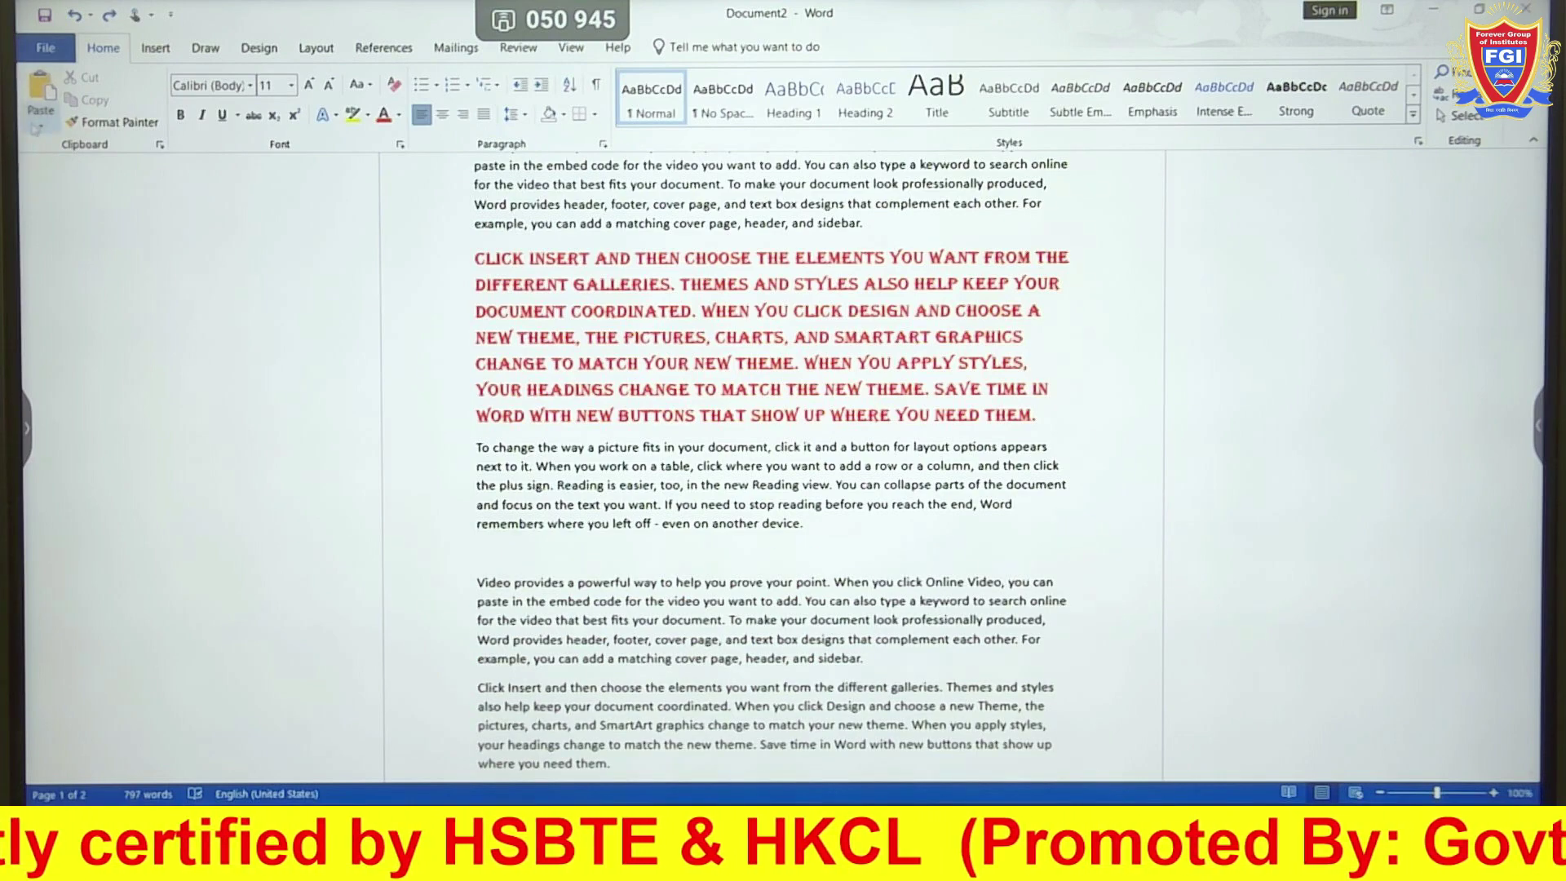
{"action": "left_click", "coordinate": [37, 126]}
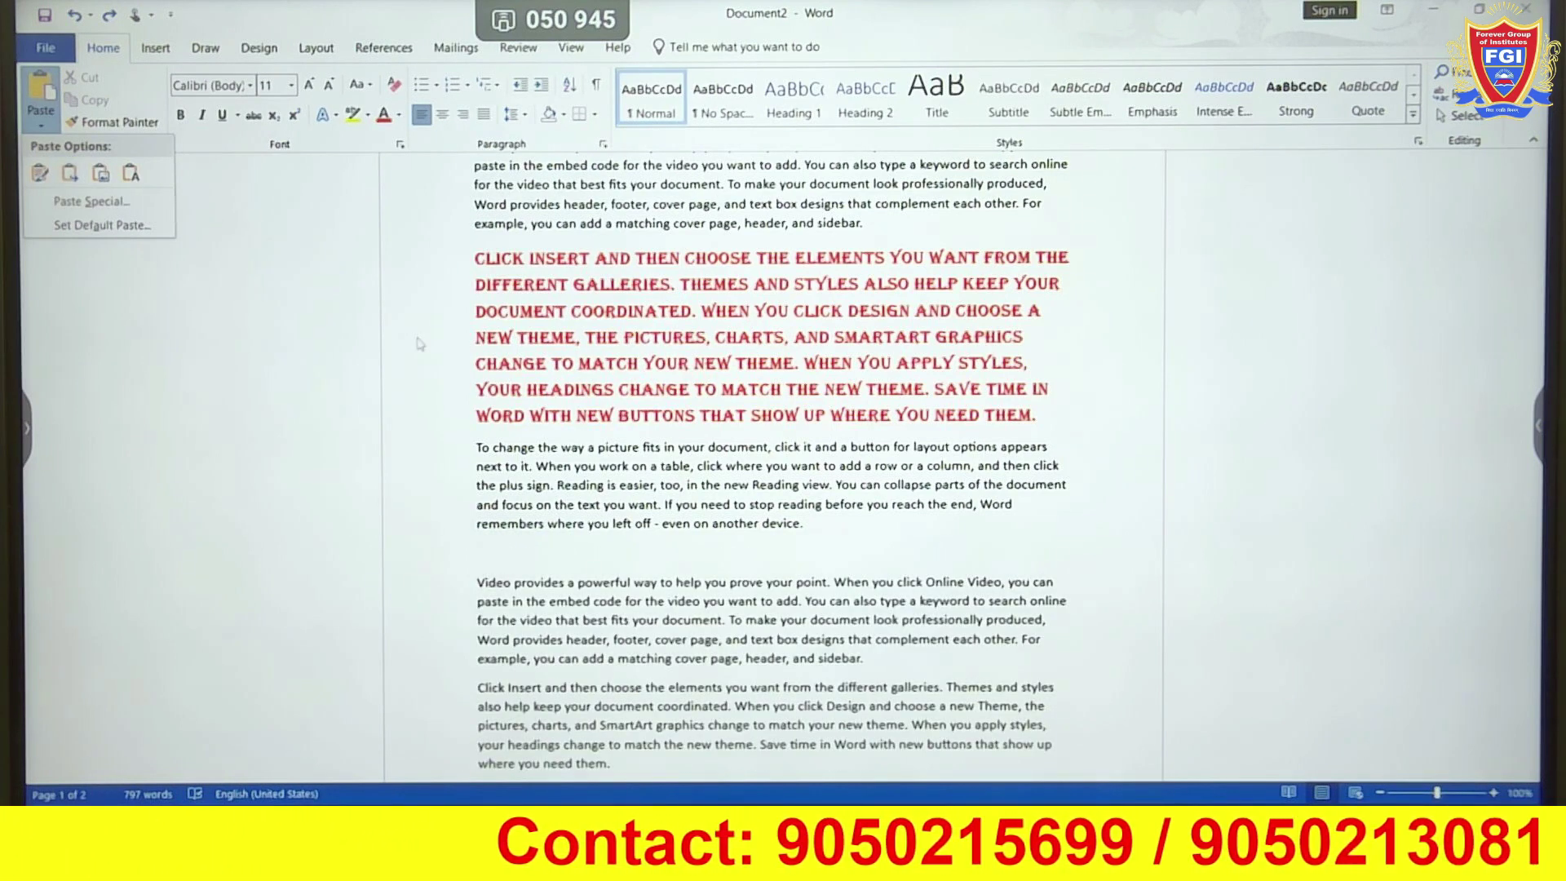
{"action": "left_click", "coordinate": [451, 381]}
Start a new document, Document3, filled with sample text from =rand()
{"action": "key", "text": "ctrl+n"}
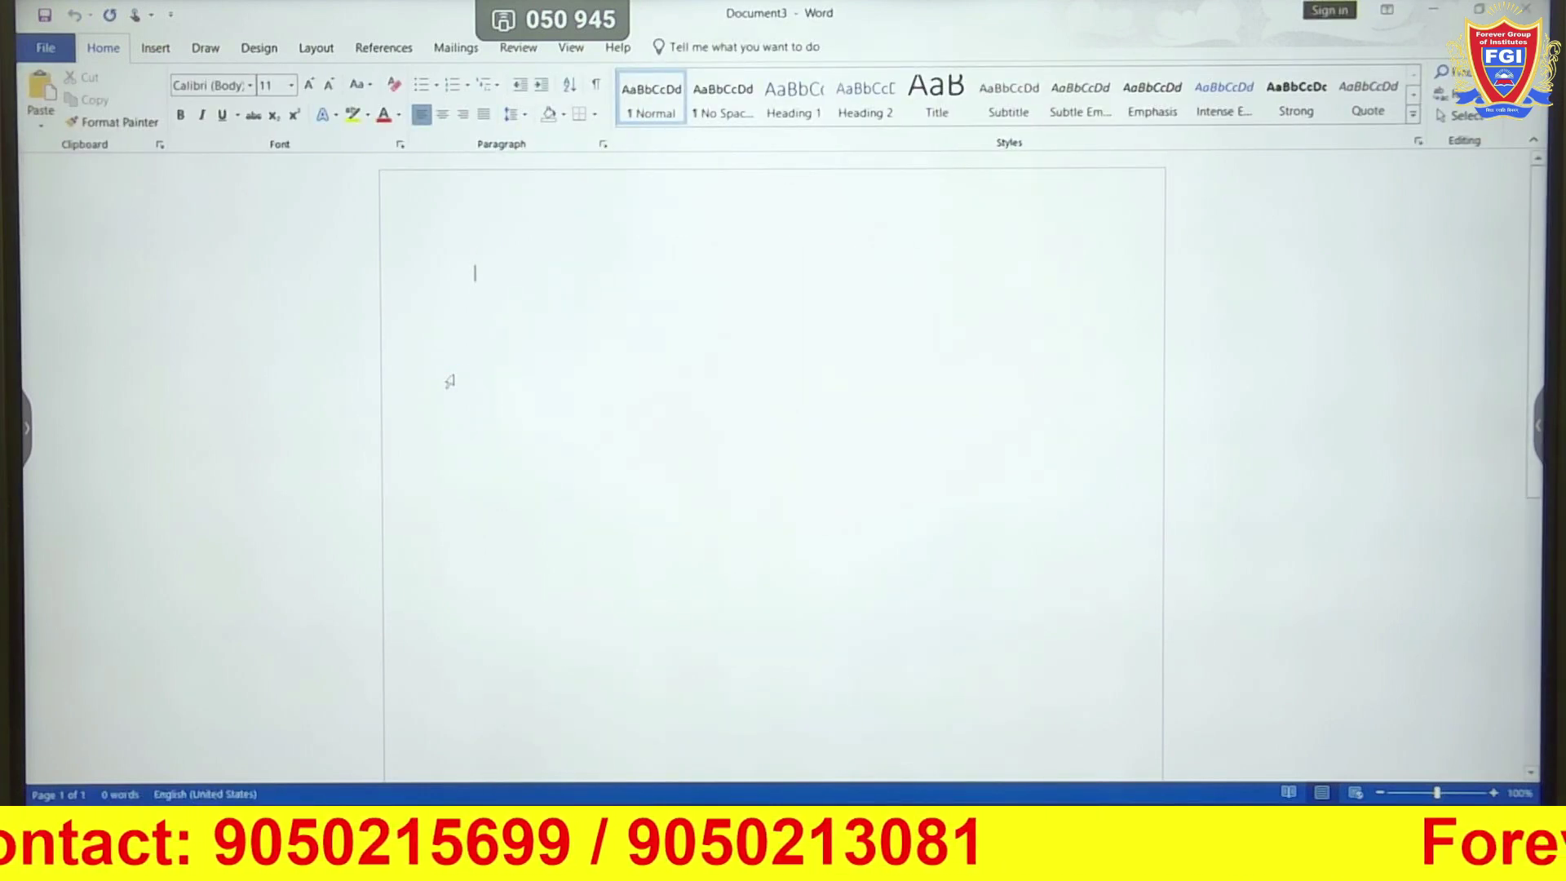
{"action": "type", "text": "=ra"}
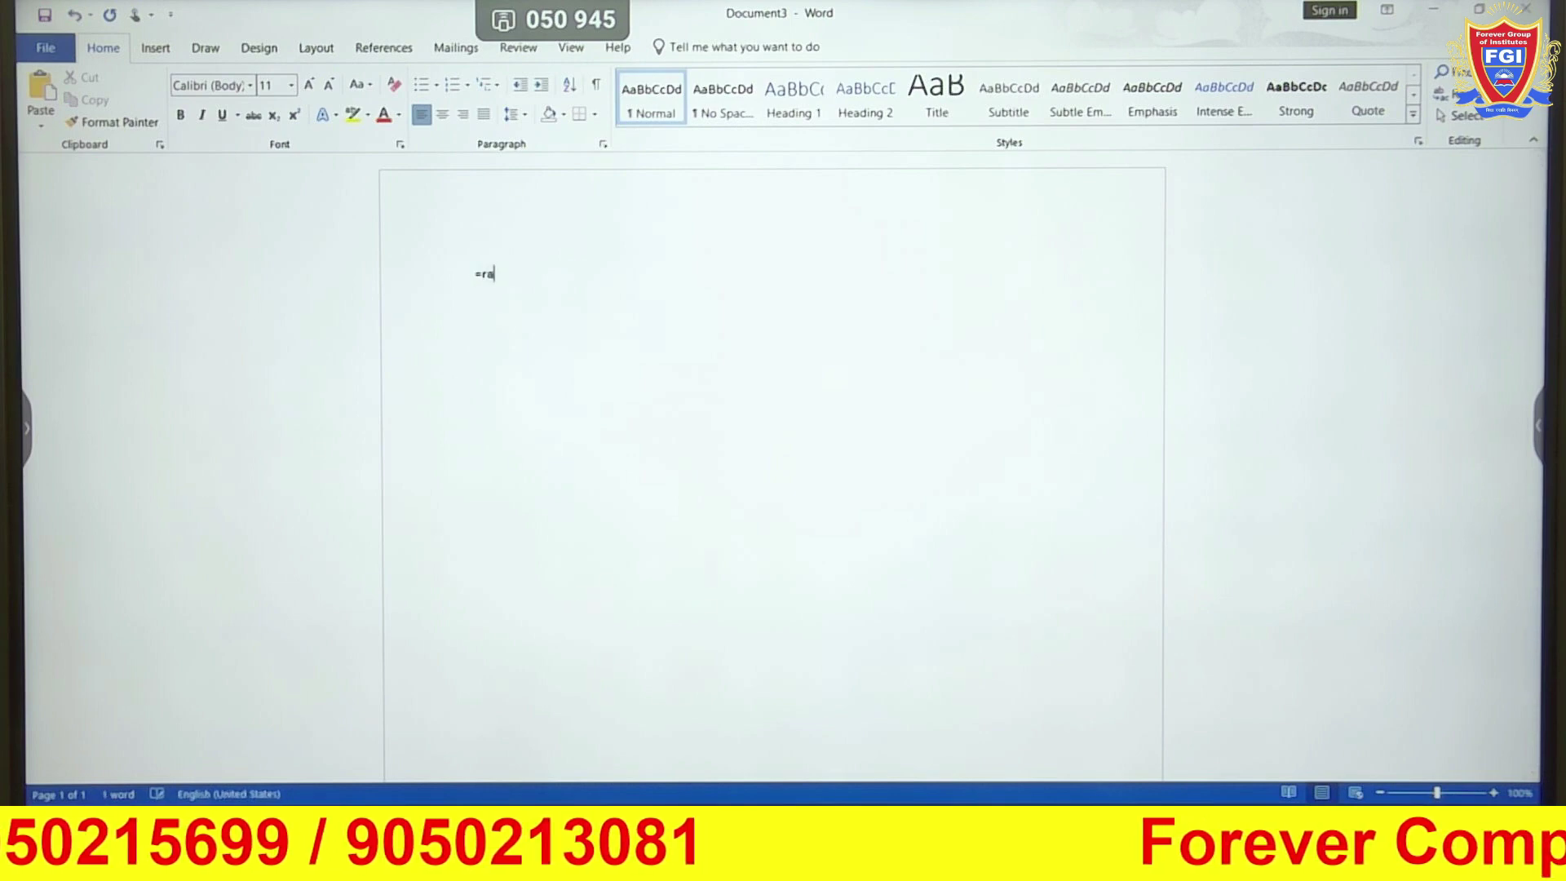
{"action": "type", "text": "nd()"}
{"action": "key", "text": "Return"}
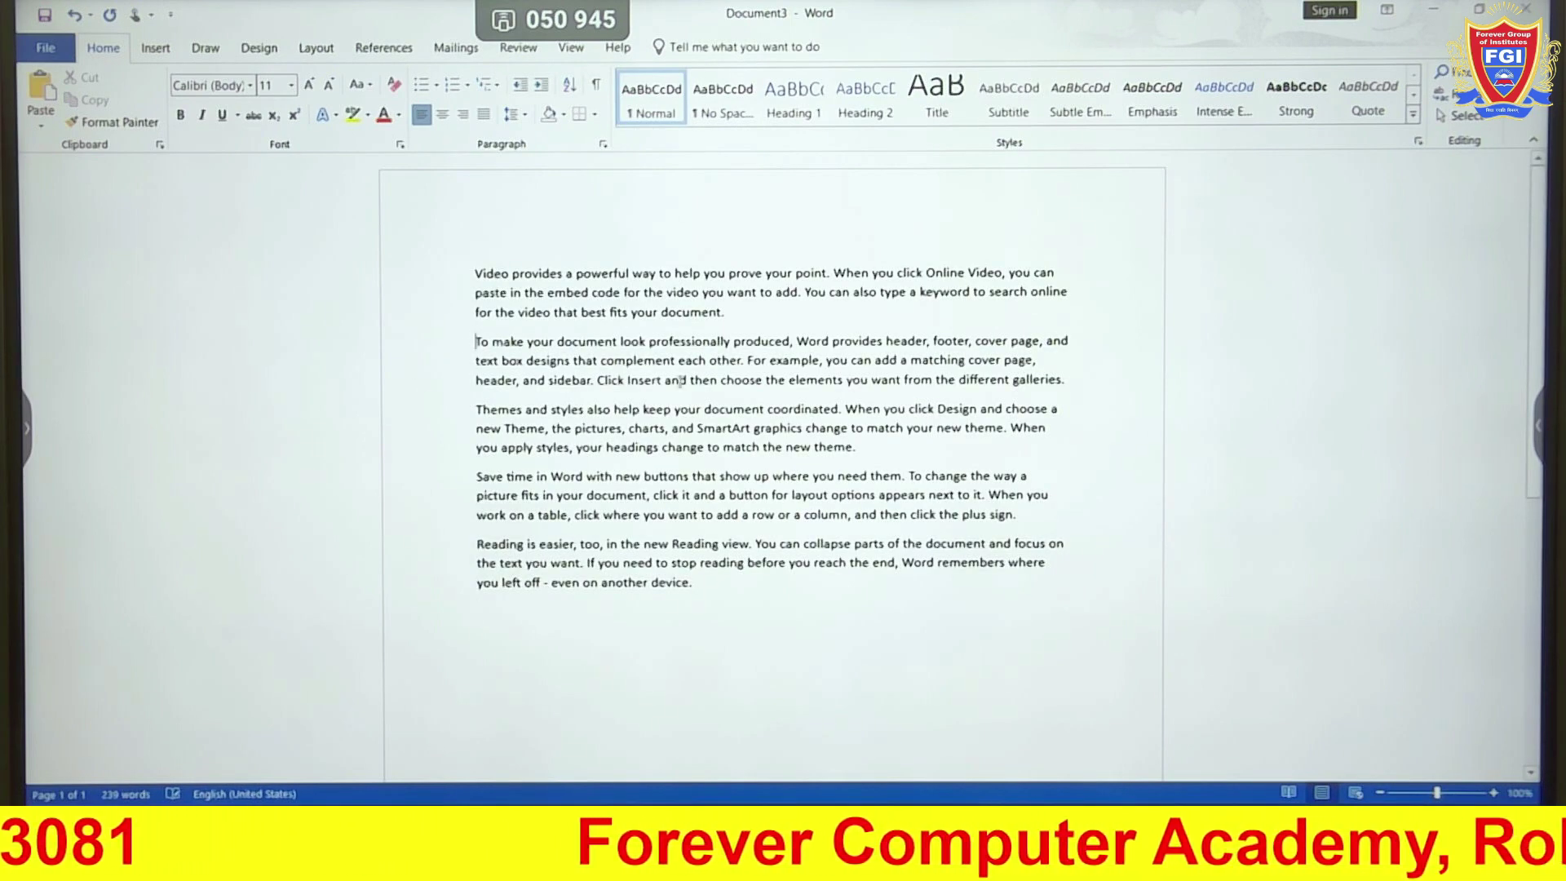
Make the second and third paragraphs green Blackadder ITC
{"action": "mouse_move", "coordinate": [475, 341]}
{"action": "left_mouse_down"}
{"action": "mouse_move", "coordinate": [864, 427]}
{"action": "mouse_move", "coordinate": [860, 447]}
{"action": "left_mouse_up"}
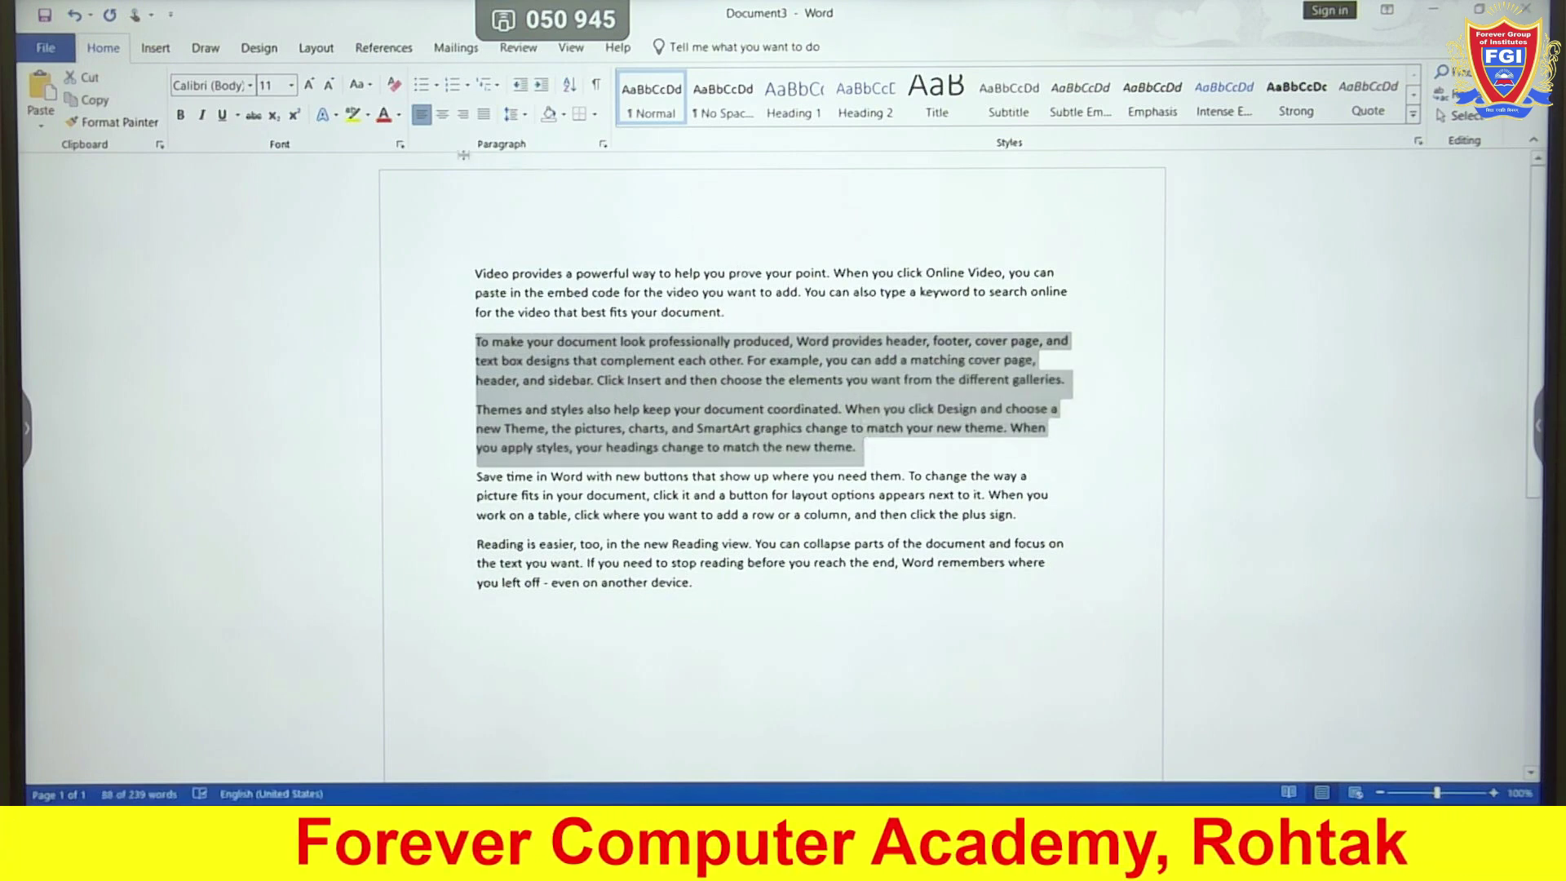
{"action": "left_click", "coordinate": [398, 114]}
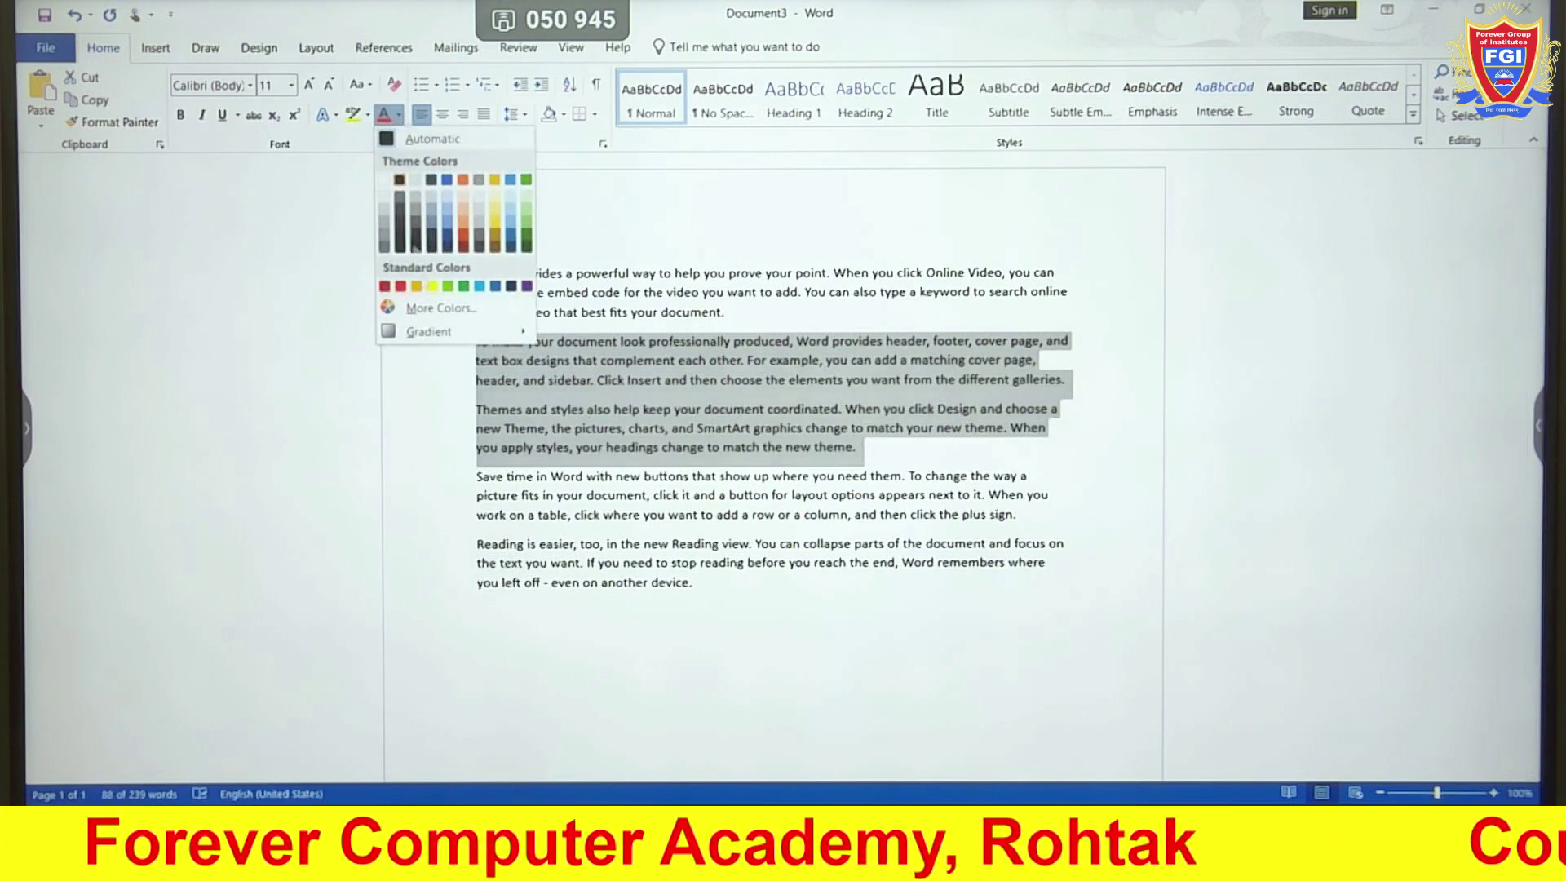
{"action": "left_click", "coordinate": [464, 286]}
{"action": "left_click", "coordinate": [250, 84]}
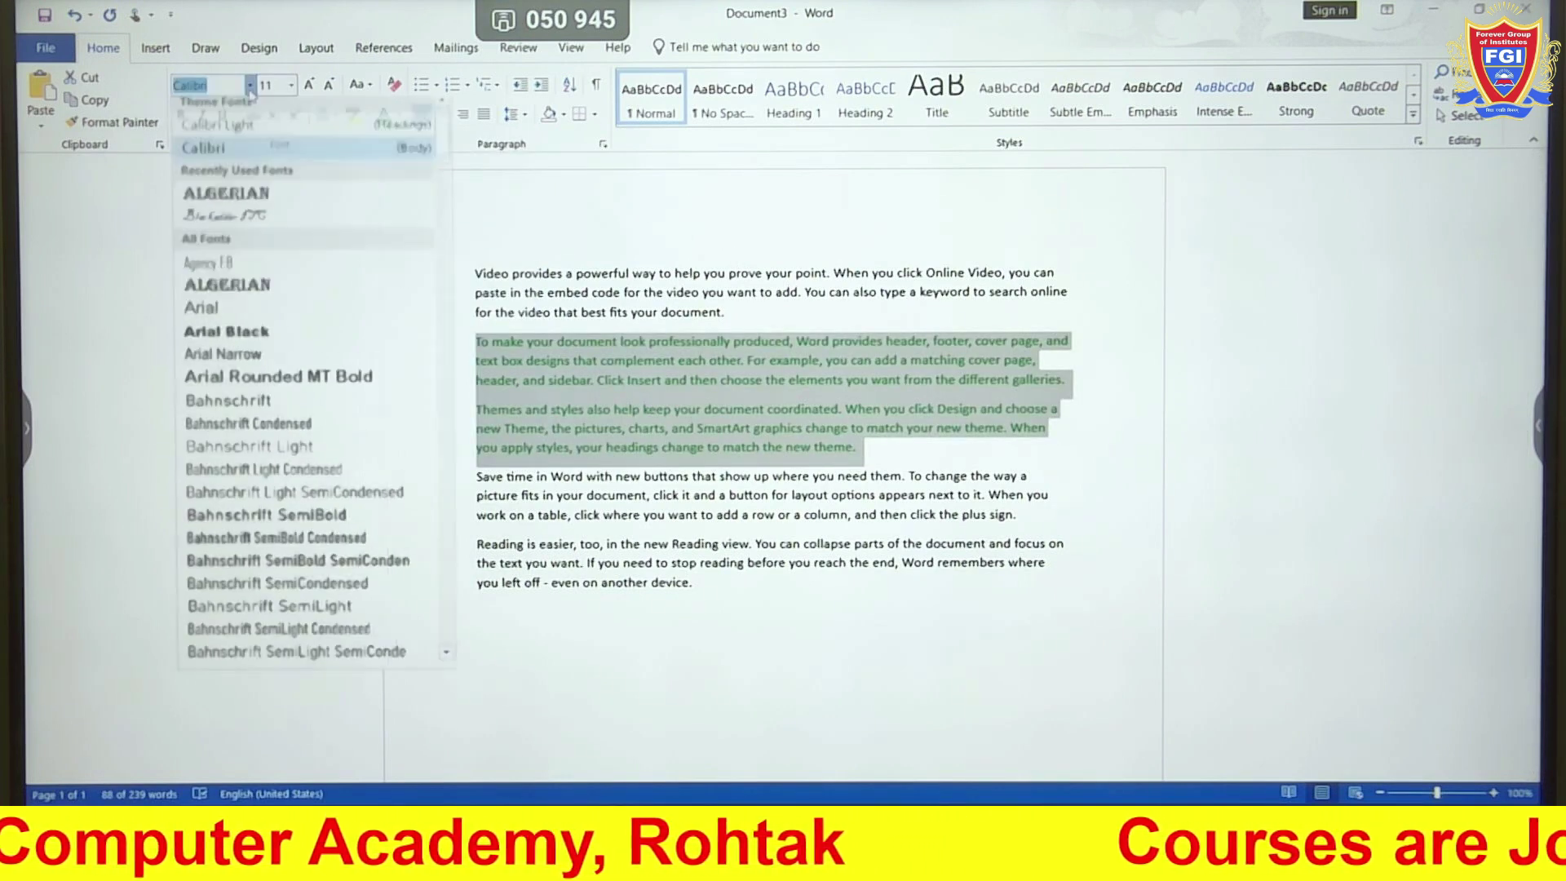
{"action": "left_click", "coordinate": [249, 223]}
Make the script paragraphs 24 pt bold italic, then switch back to Document2
{"action": "left_click", "coordinate": [291, 84]}
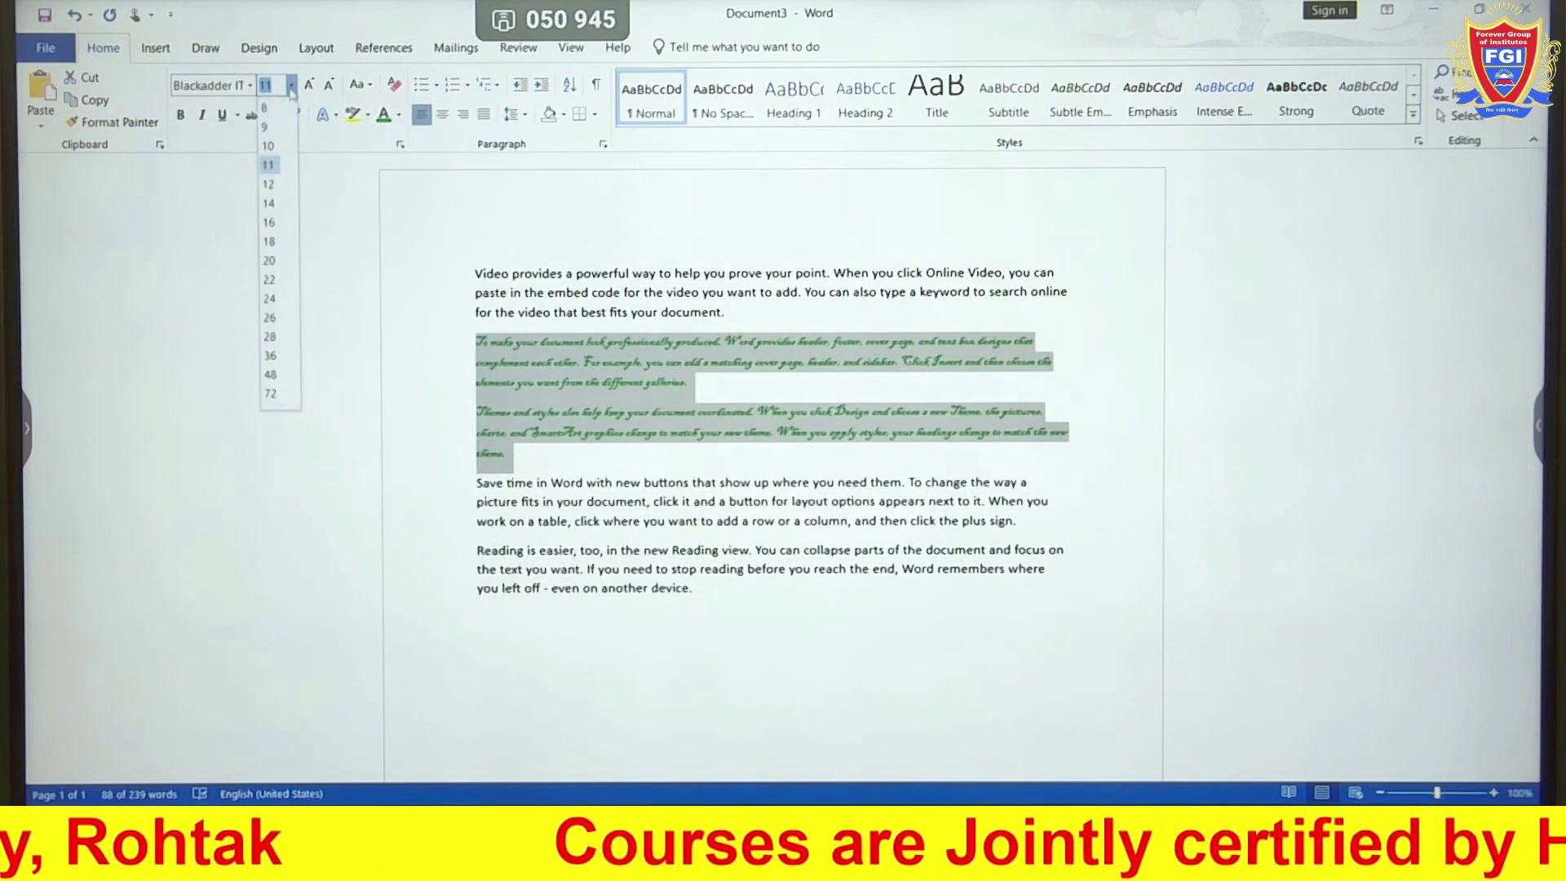
{"action": "left_click", "coordinate": [270, 299]}
{"action": "left_click", "coordinate": [180, 114]}
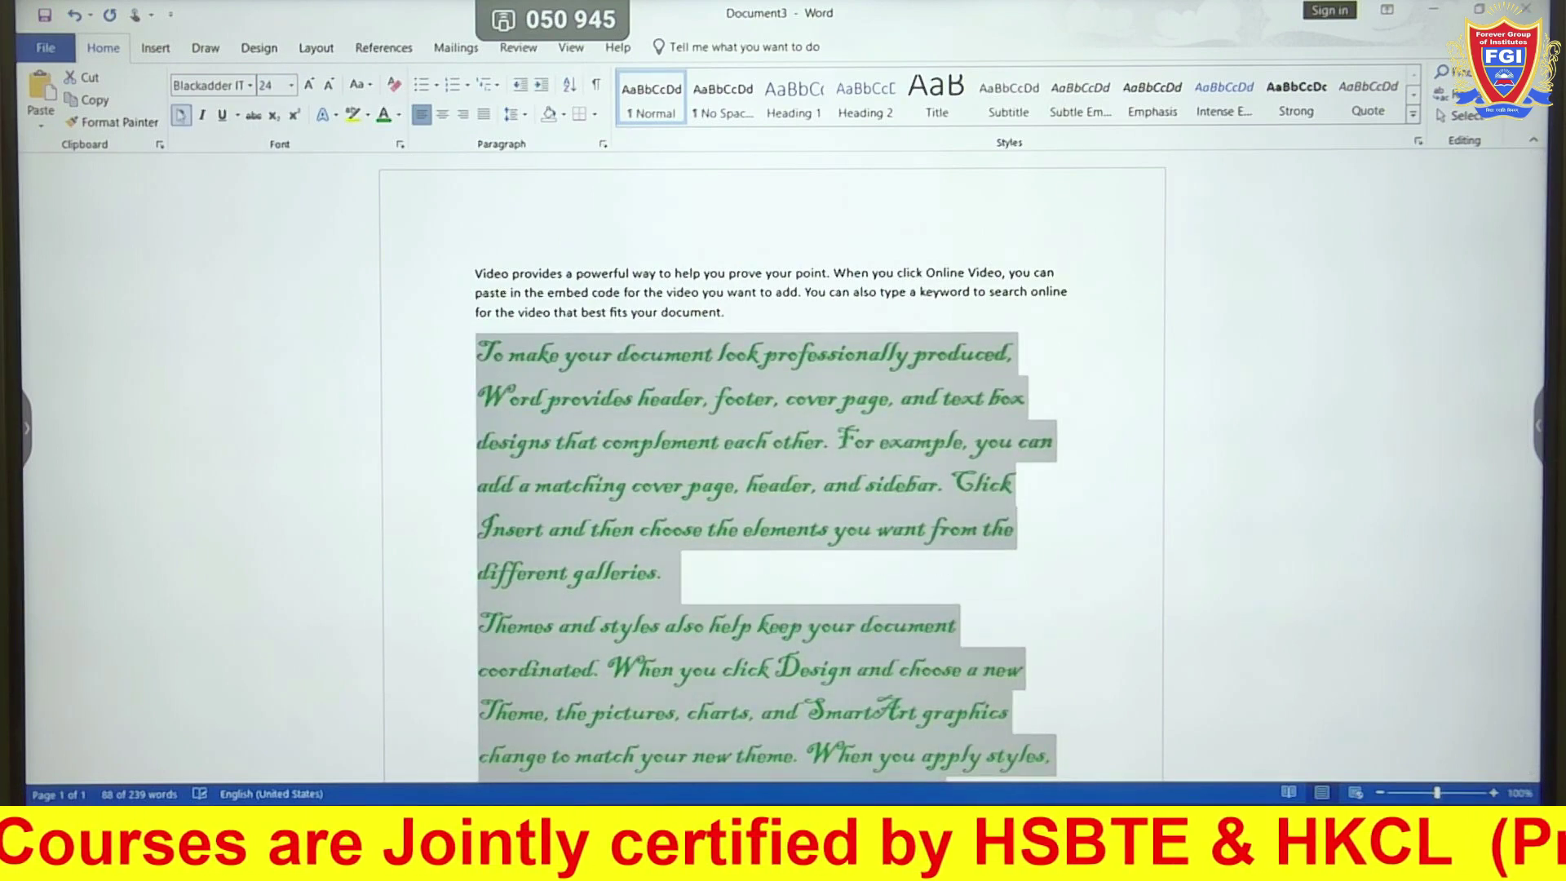
{"action": "left_click", "coordinate": [204, 123]}
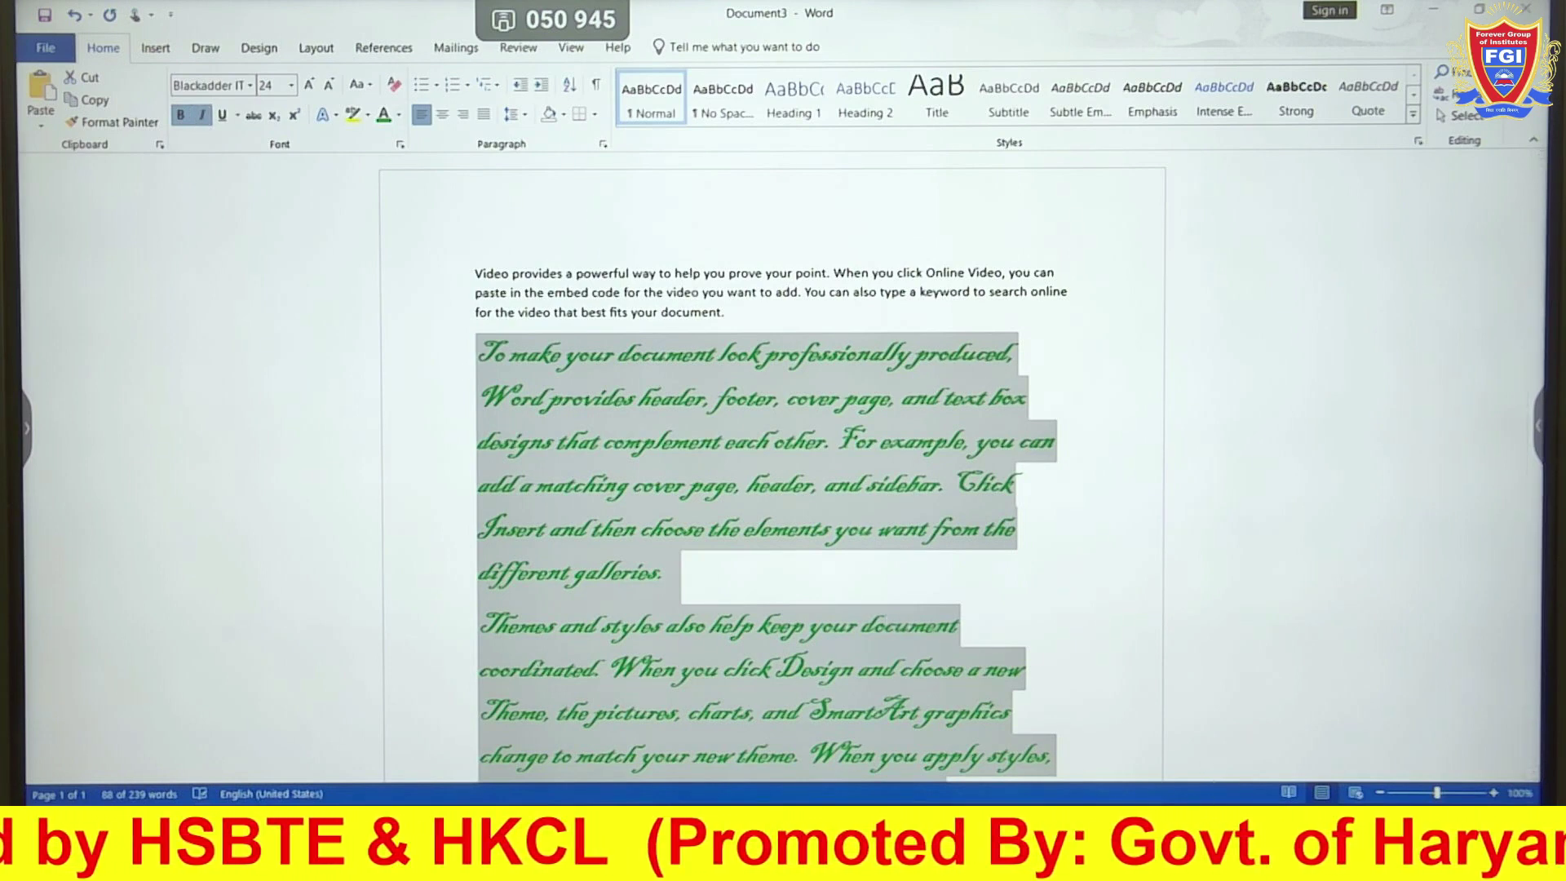
{"action": "left_click", "coordinate": [1148, 746]}
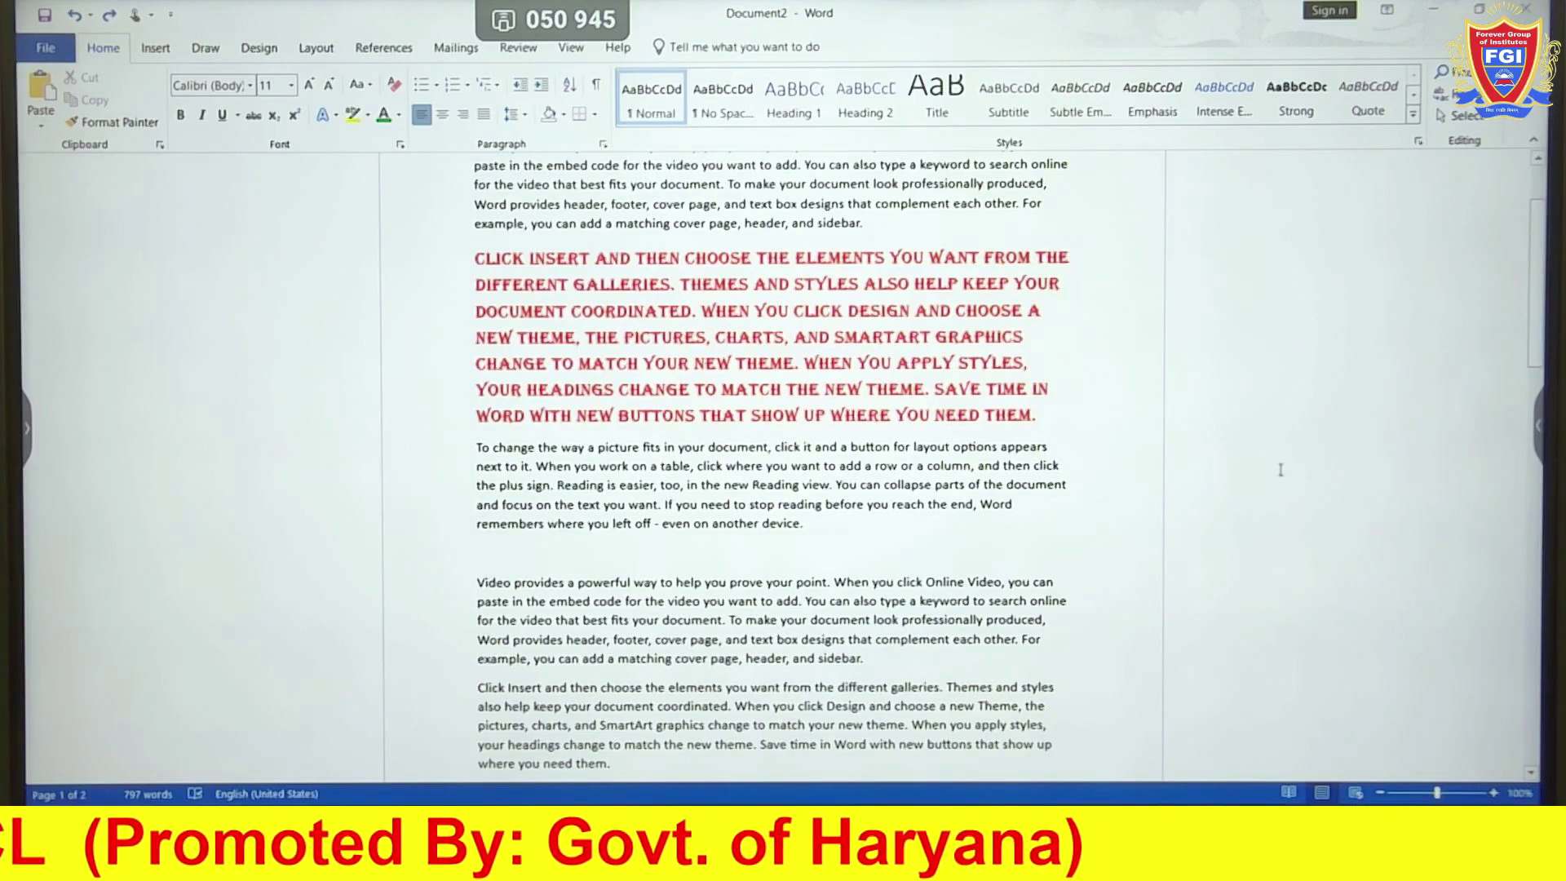
Start an empty line after the red capitalised paragraph and bring up the paste choices
{"action": "left_click", "coordinate": [1048, 405]}
{"action": "key", "text": "Return"}
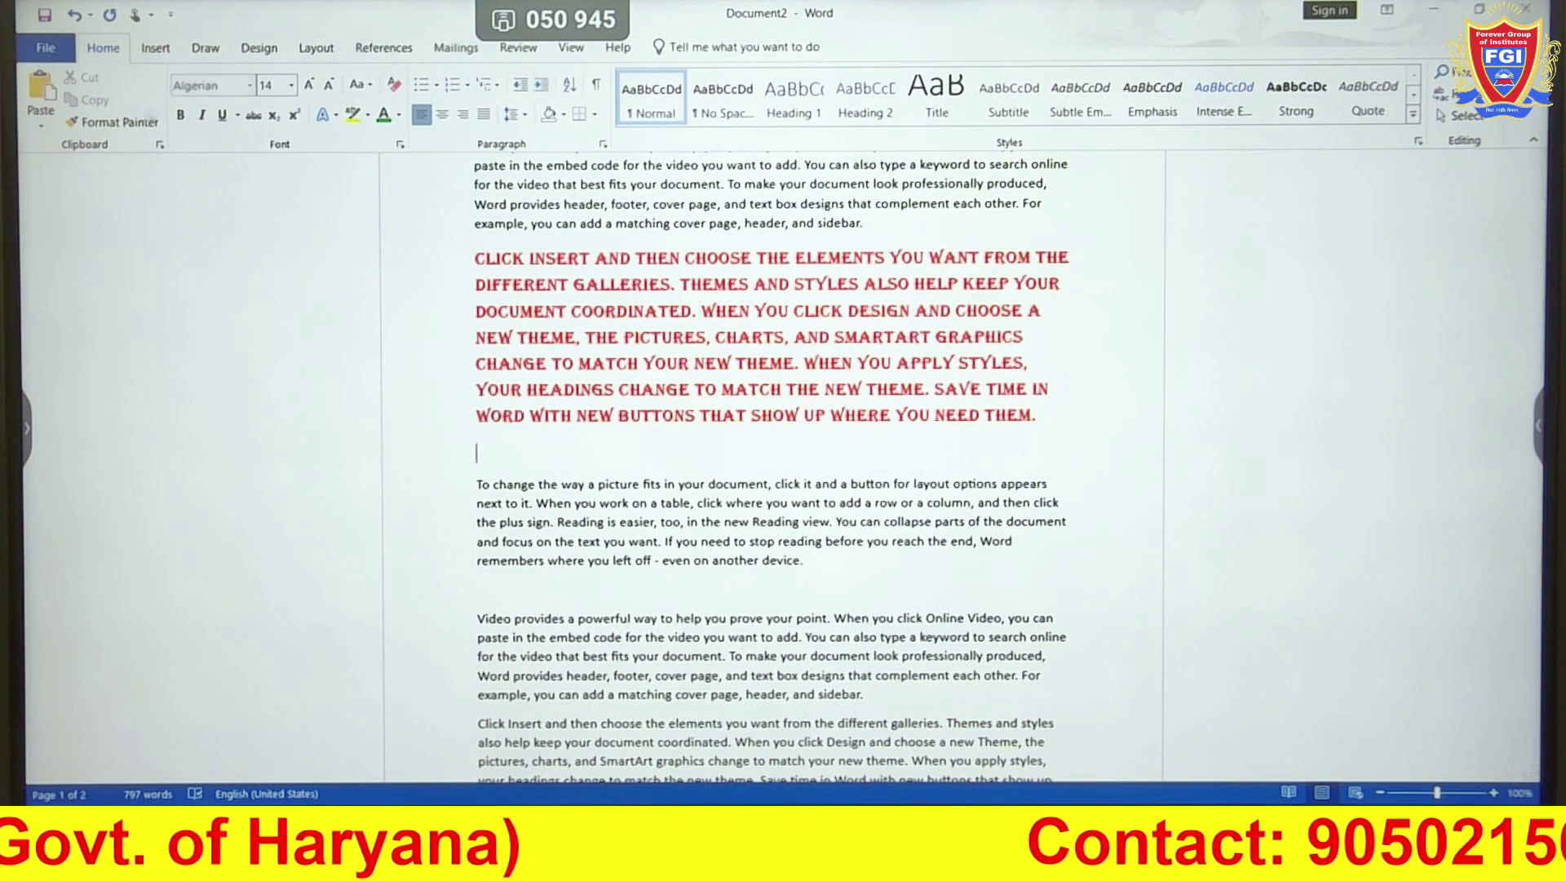
{"action": "left_click", "coordinate": [41, 127]}
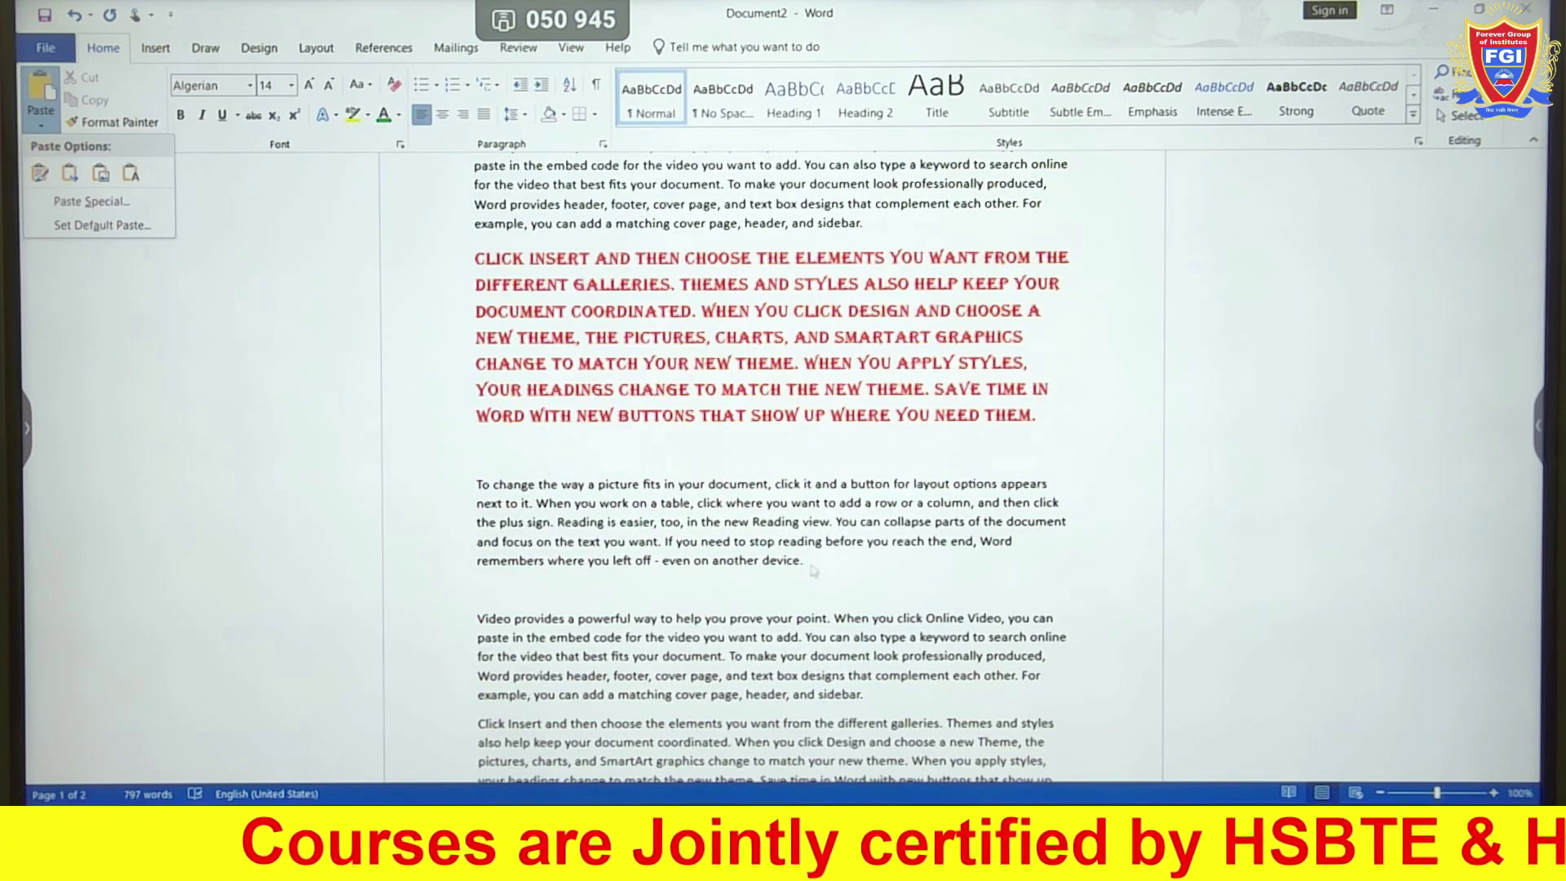
On a new line after 'device.', paste the two bold italic paragraphs with Merge Formatting
{"action": "key", "text": "Escape"}
{"action": "left_click", "coordinate": [811, 564]}
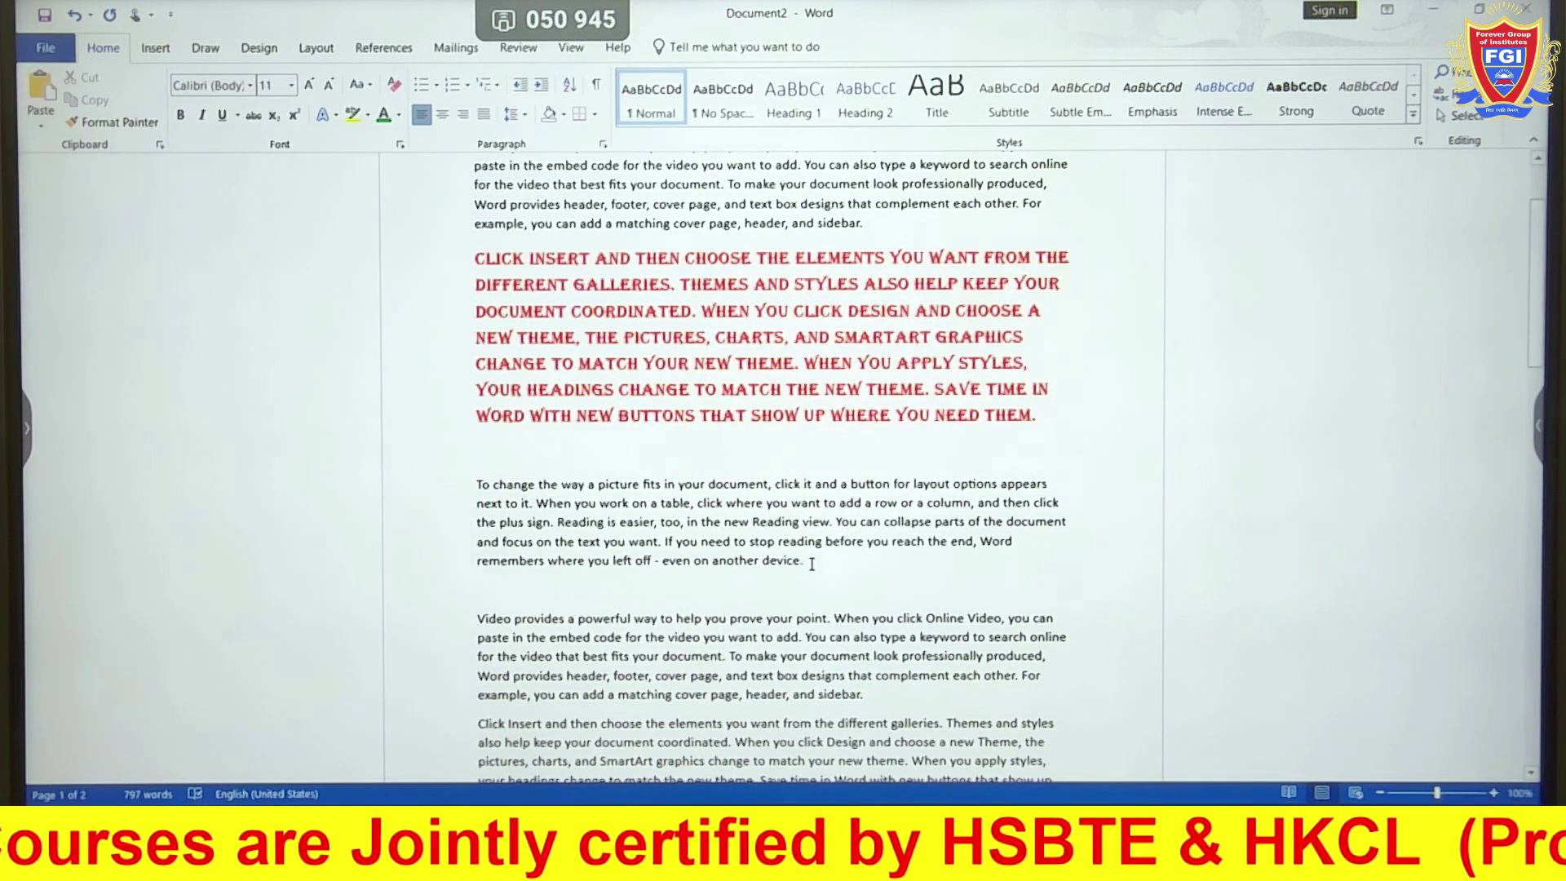
{"action": "key", "text": "Return"}
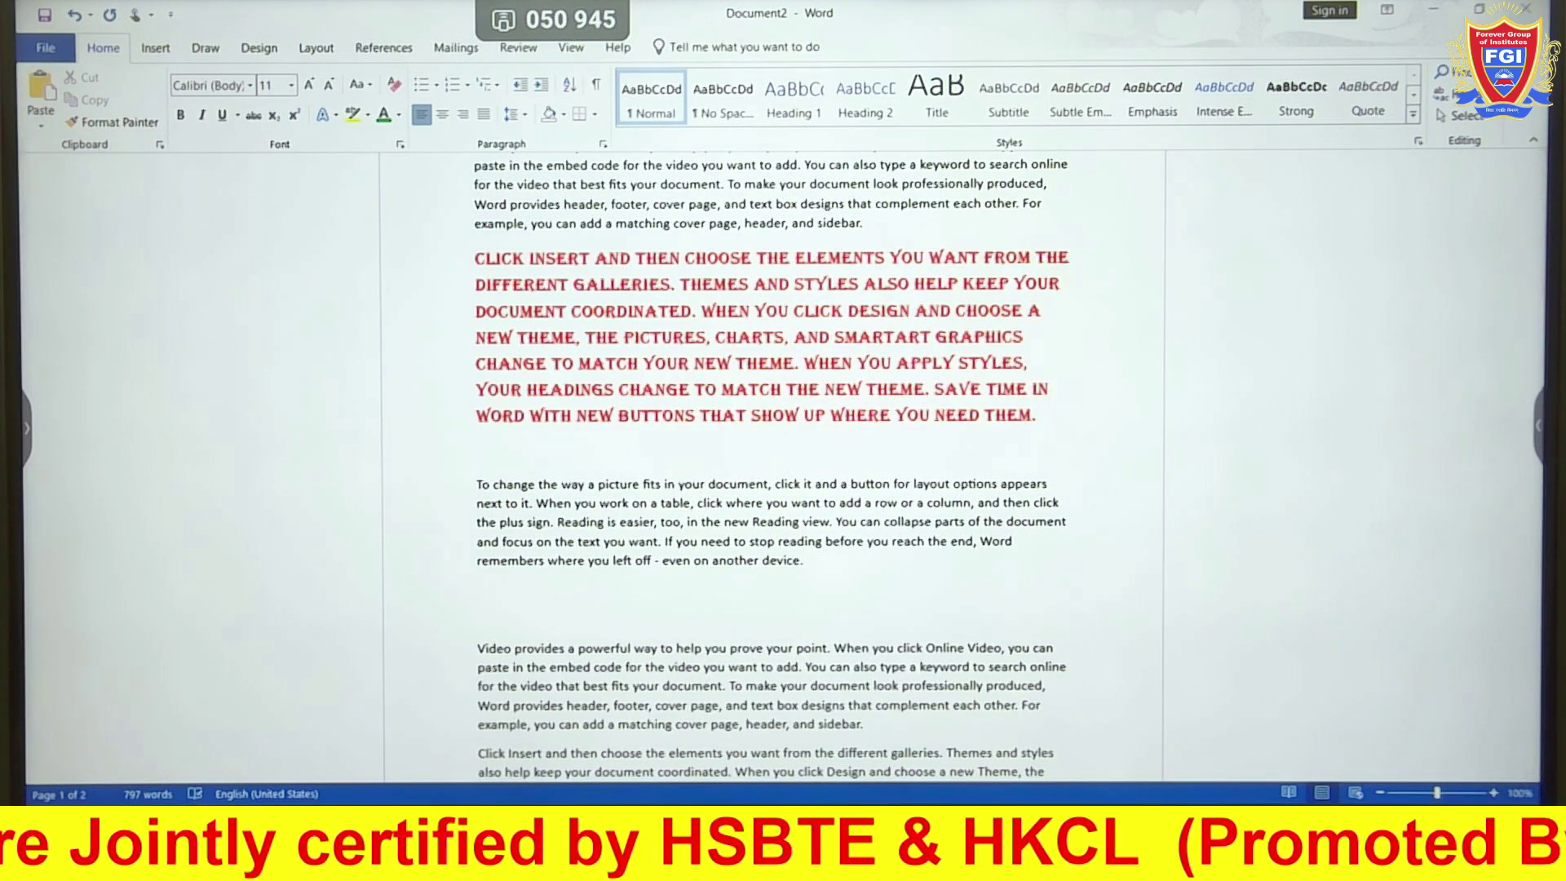
{"action": "left_click", "coordinate": [41, 124]}
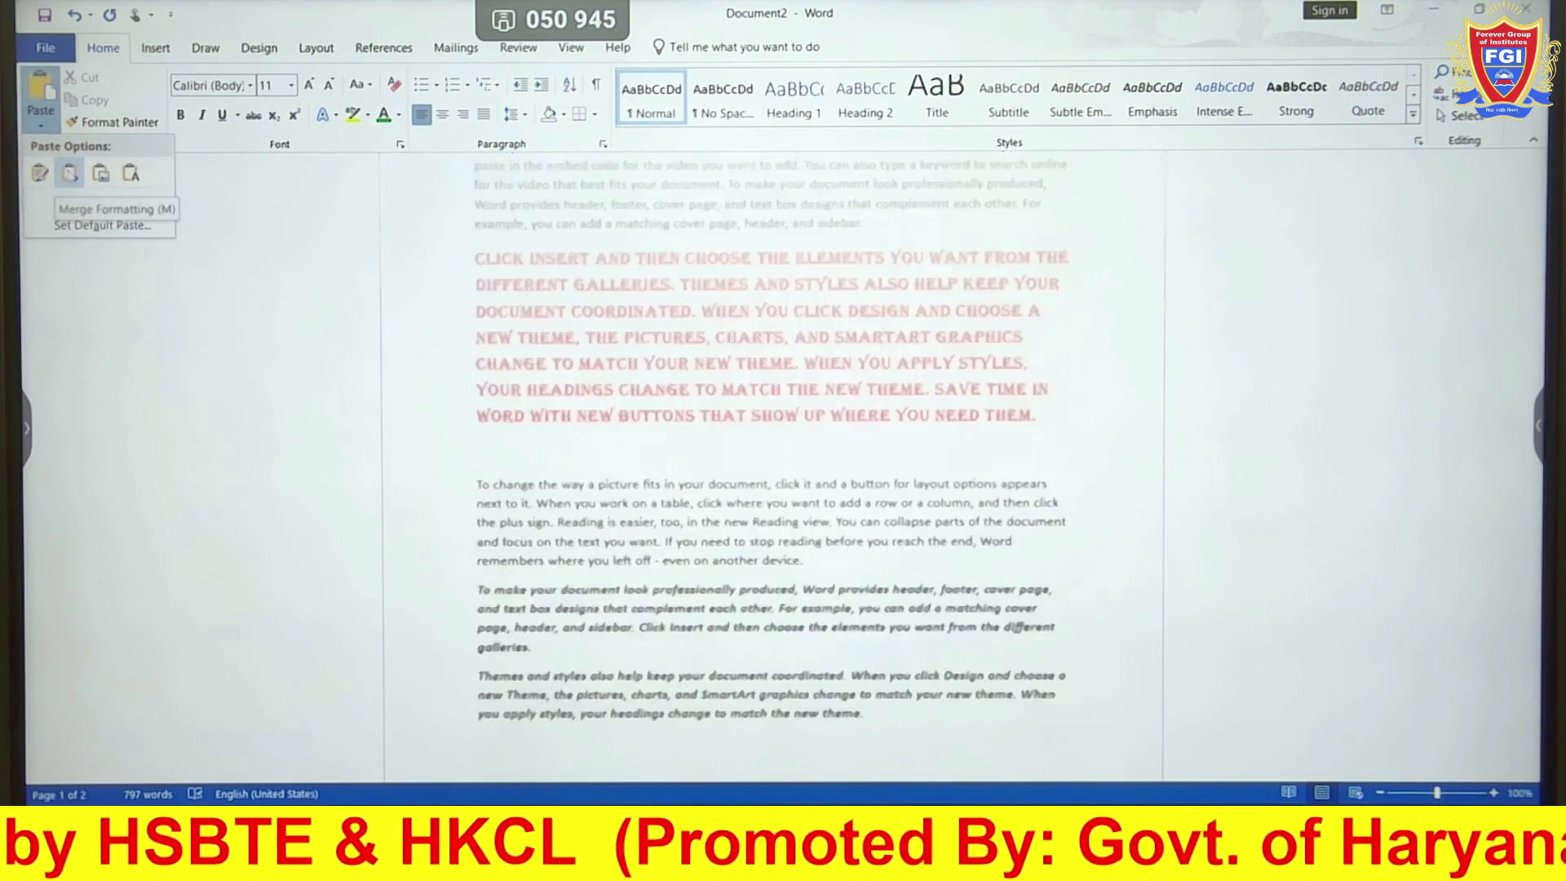
{"action": "left_click", "coordinate": [70, 173]}
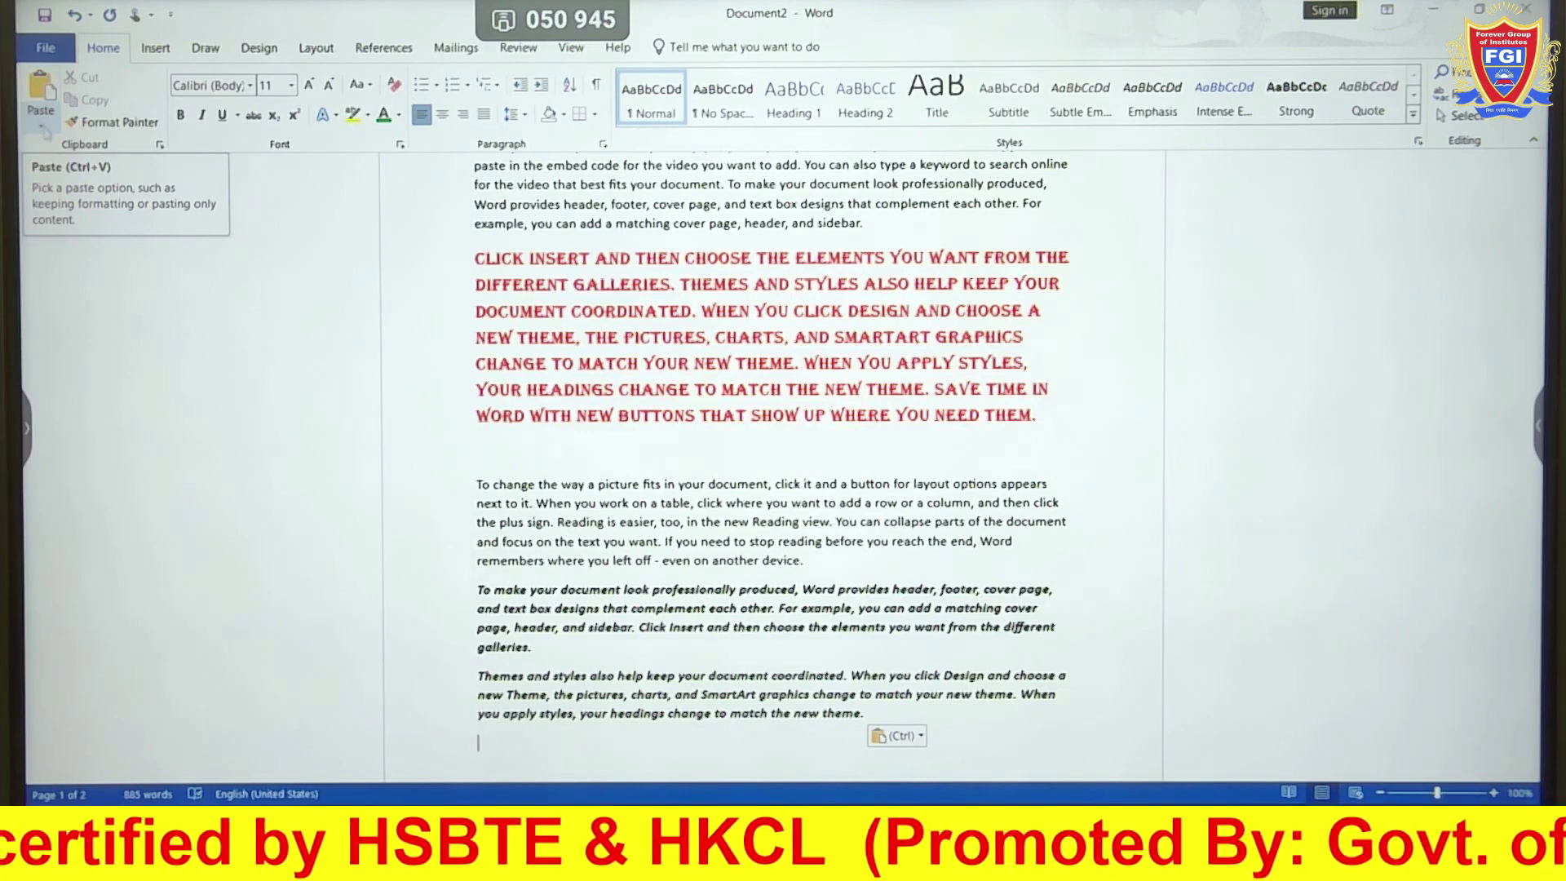
Select the whole red capitalised paragraph, then place the cursor at the end of the italic text
{"action": "left_click", "coordinate": [43, 127]}
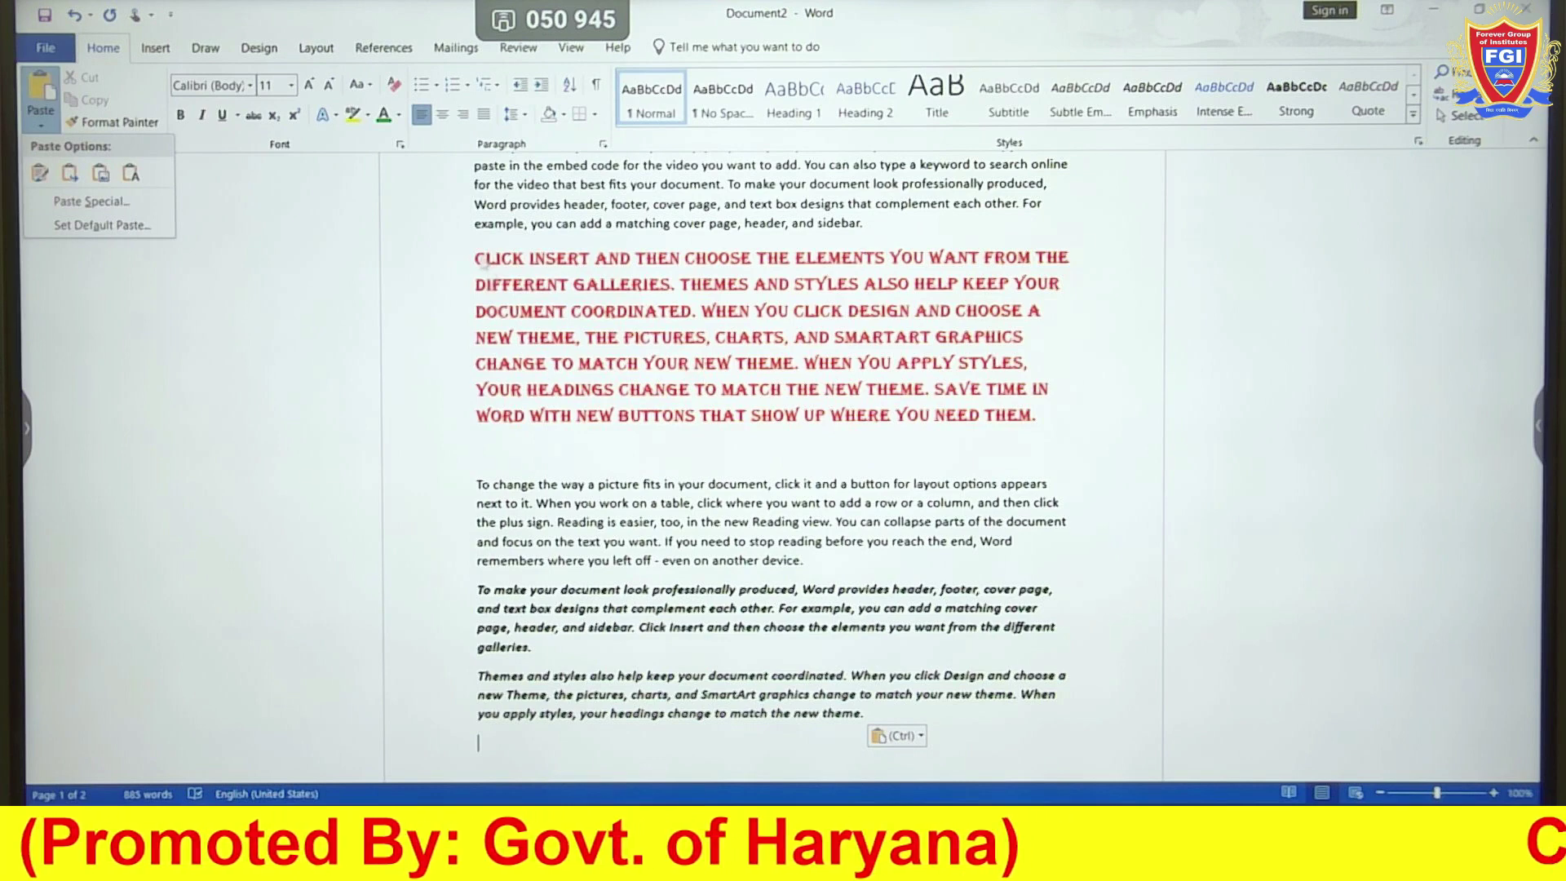
{"action": "left_click", "coordinate": [478, 261]}
{"action": "left_click_drag", "start_coordinate": [477, 261], "coordinate": [1040, 420]}
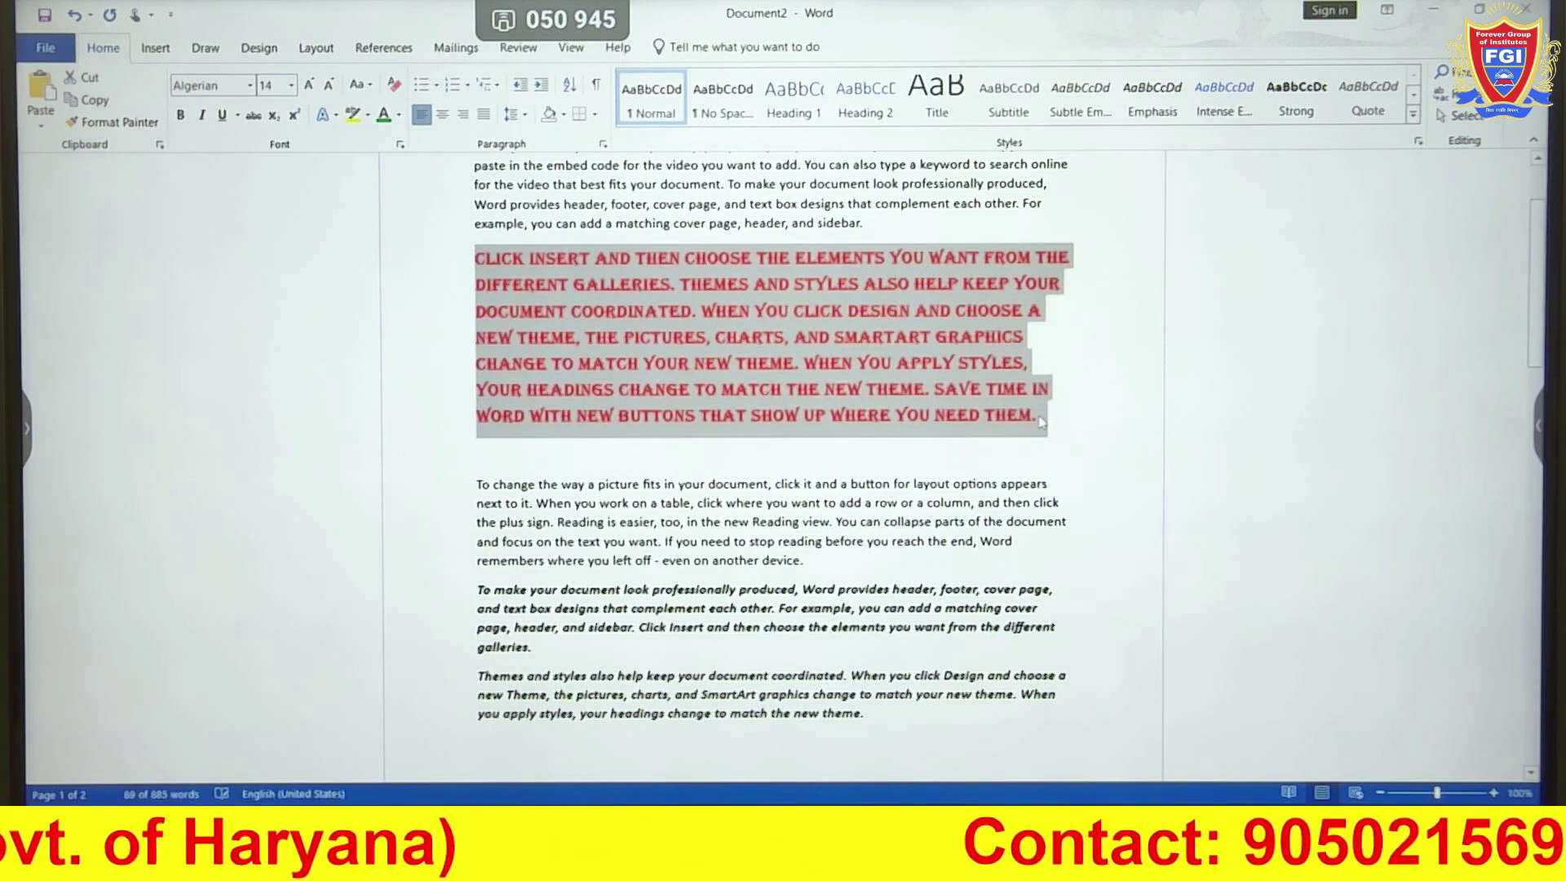
{"action": "left_click", "coordinate": [484, 731]}
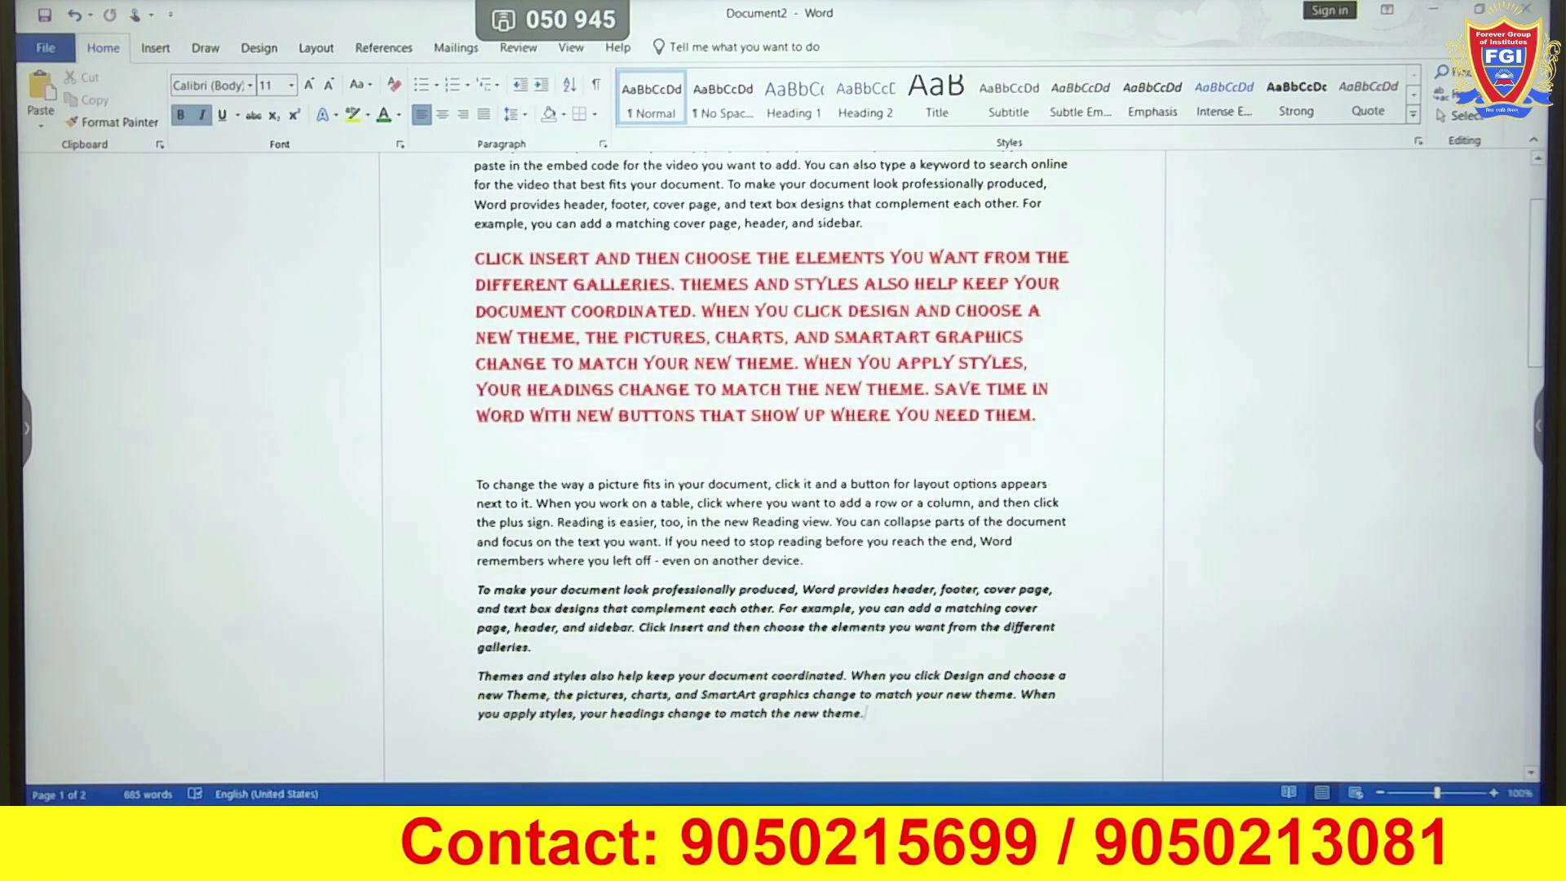
Paste the red paragraph as a picture below the italic text, then shrink and flatten it
{"action": "left_click", "coordinate": [52, 119]}
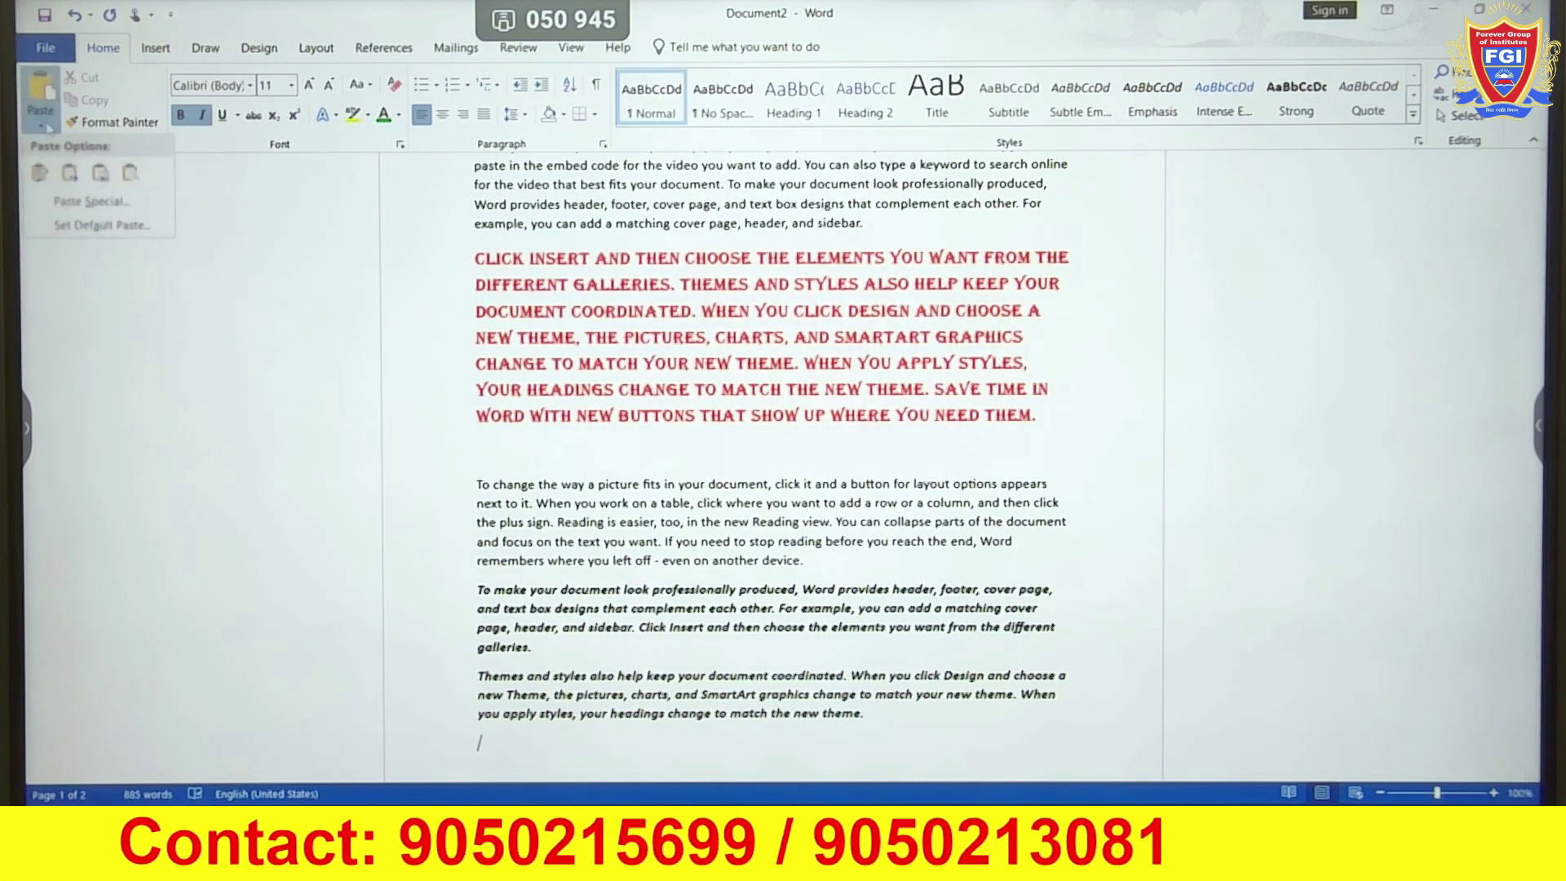
{"action": "left_click", "coordinate": [101, 175]}
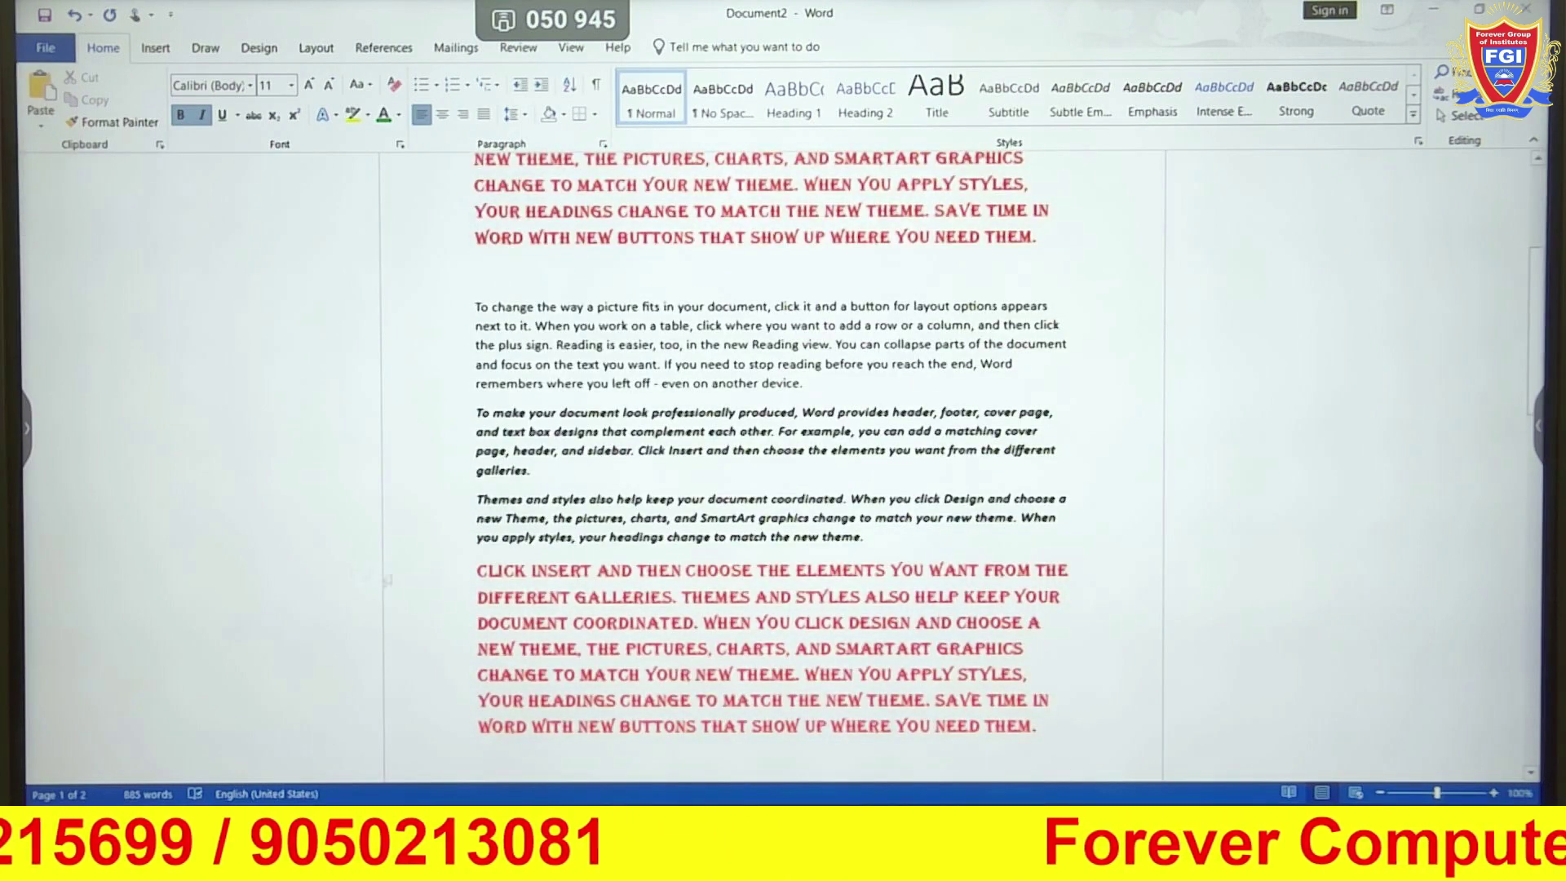
{"action": "left_click", "coordinate": [683, 585]}
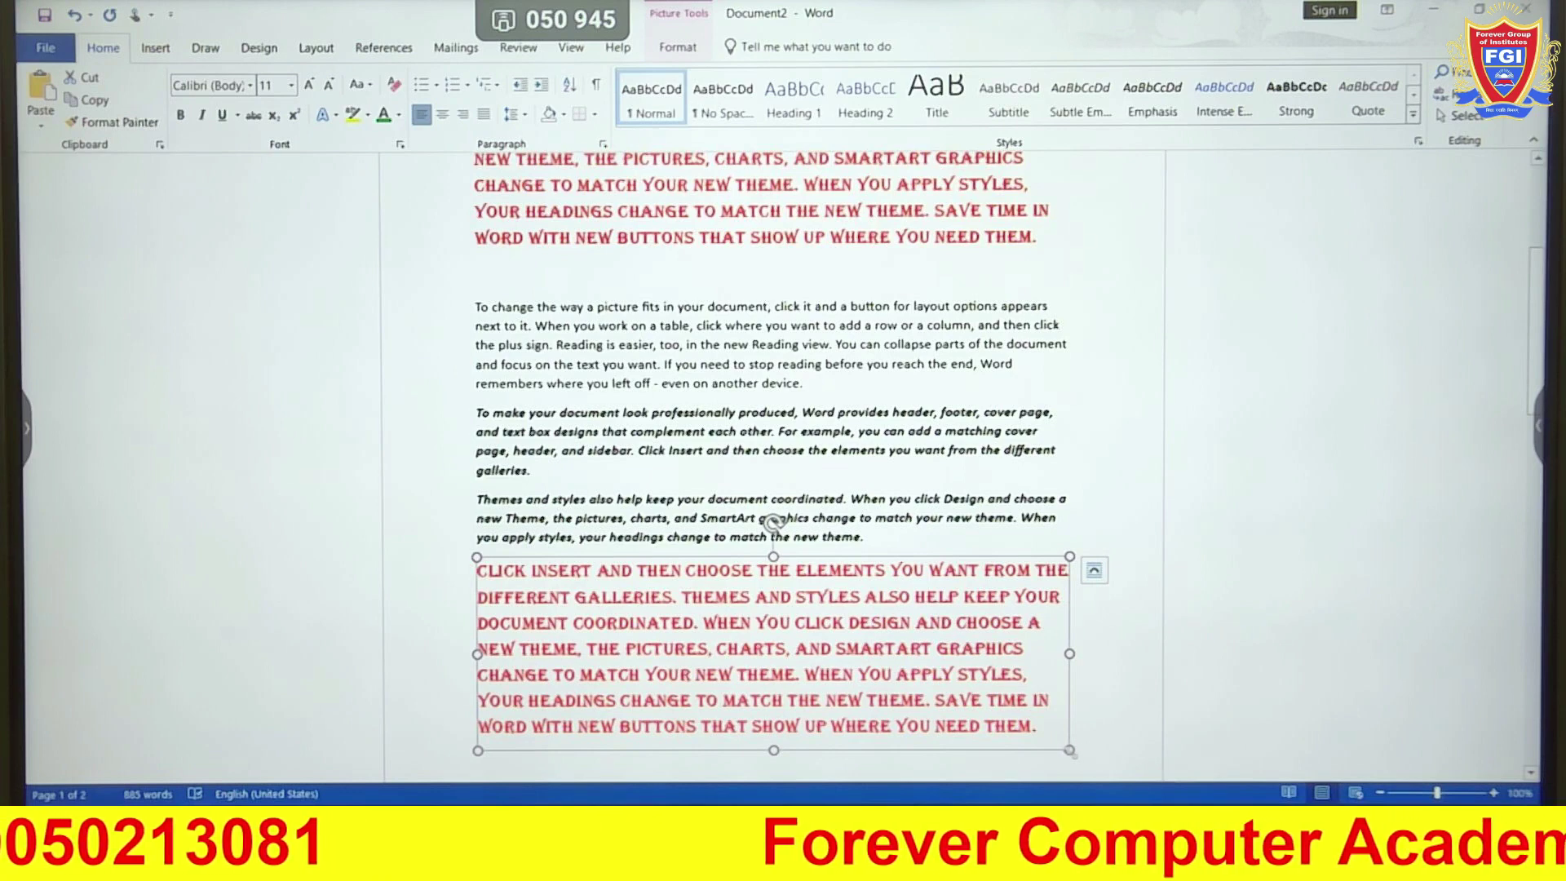
{"action": "left_click_drag", "start_coordinate": [1069, 750], "coordinate": [1008, 730]}
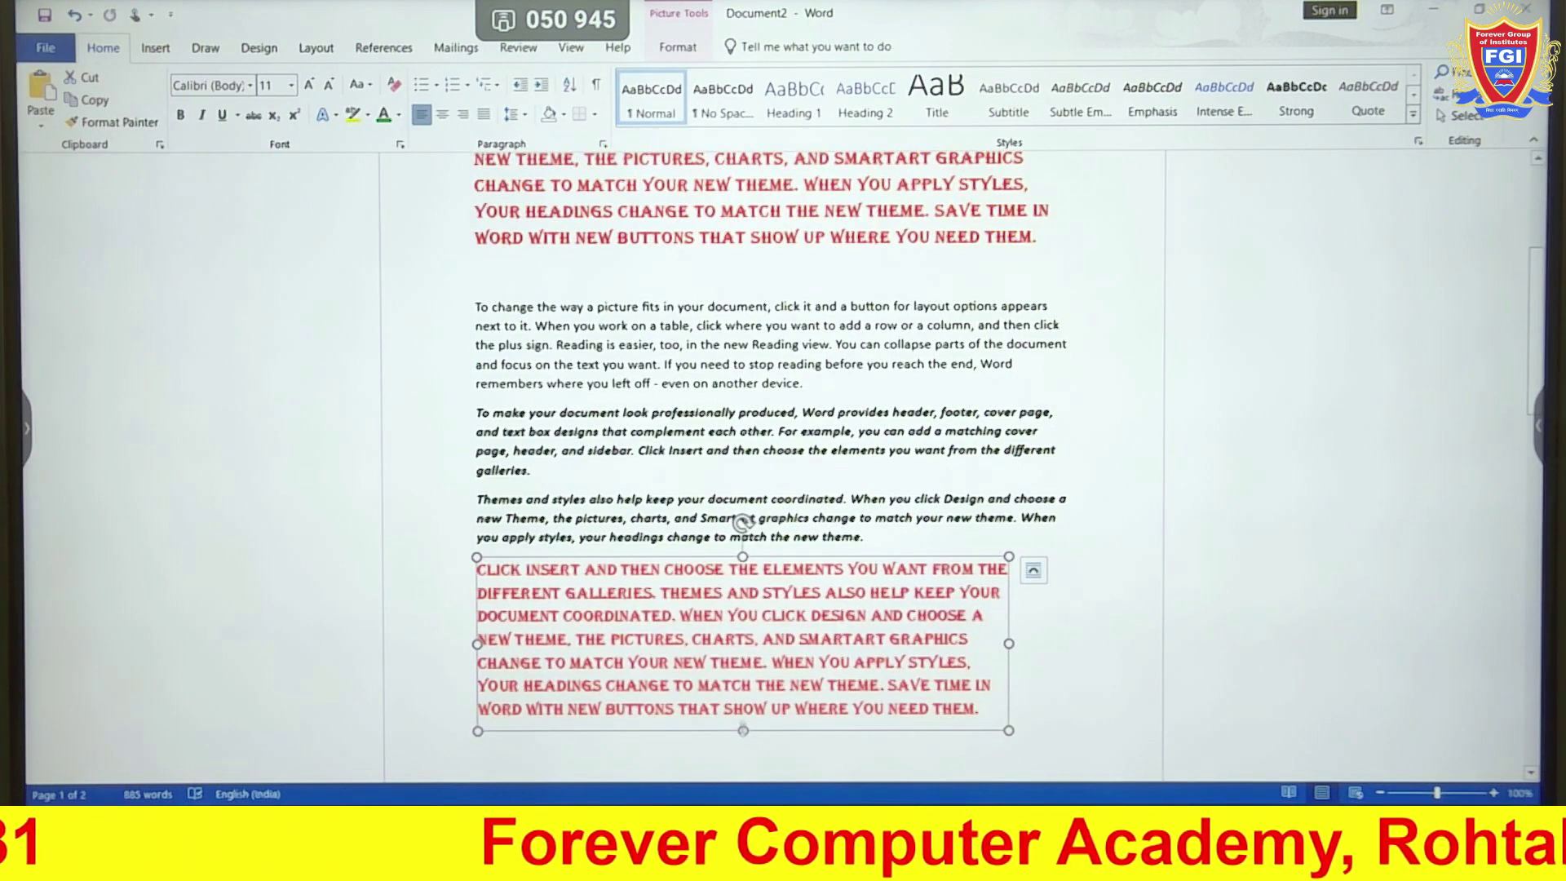
{"action": "left_click_drag", "start_coordinate": [743, 731], "coordinate": [742, 621]}
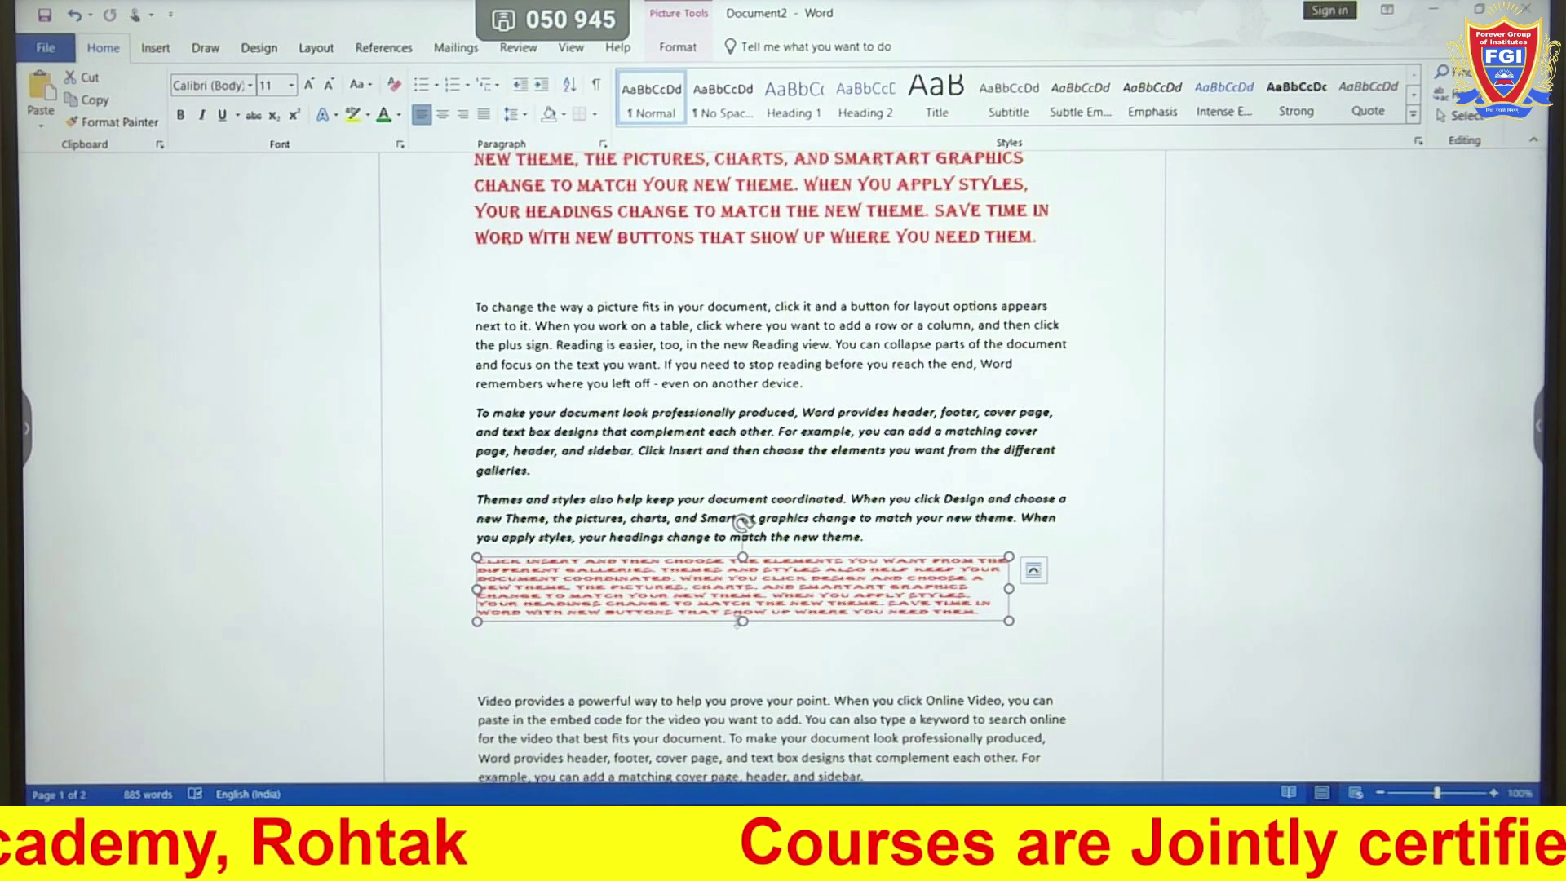
Below the picture, paste the red paragraph again using Keep Text Only
{"action": "left_click", "coordinate": [498, 645]}
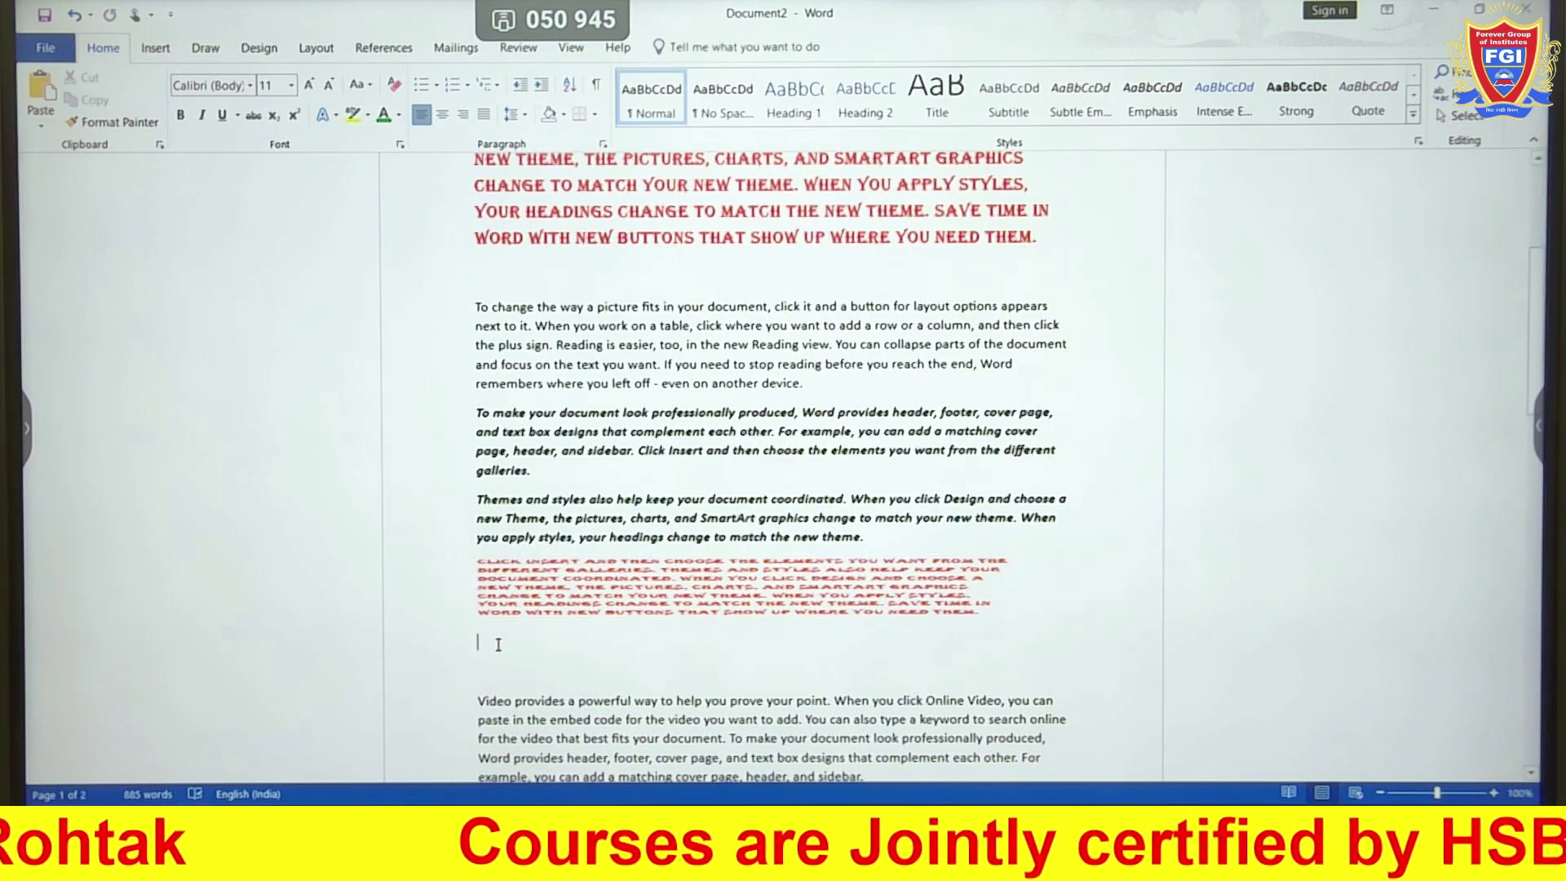
{"action": "left_click", "coordinate": [40, 125]}
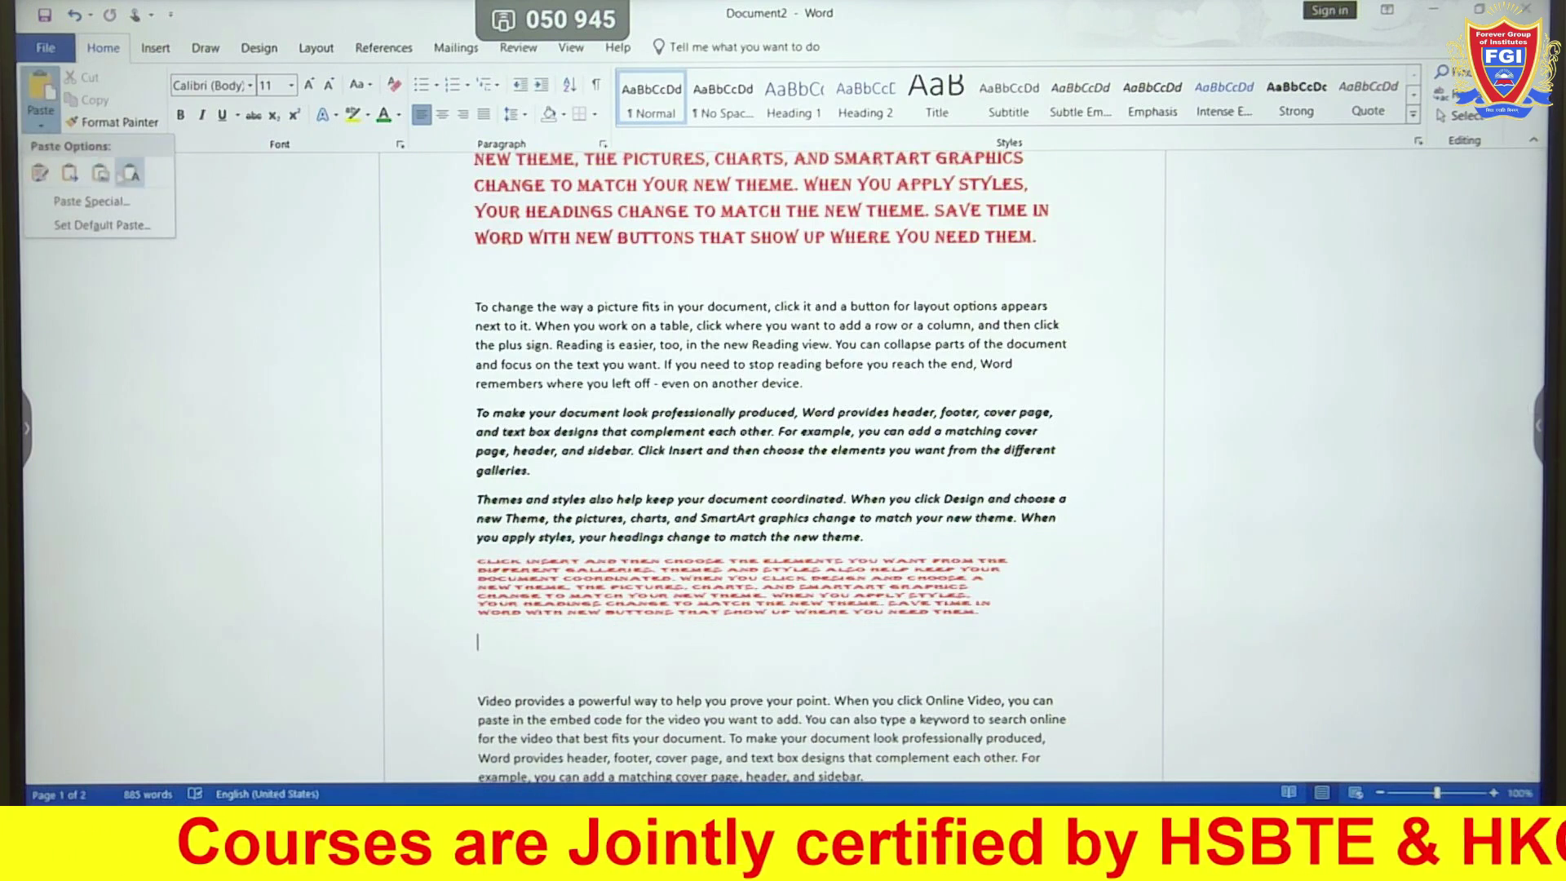
{"action": "left_click", "coordinate": [134, 174]}
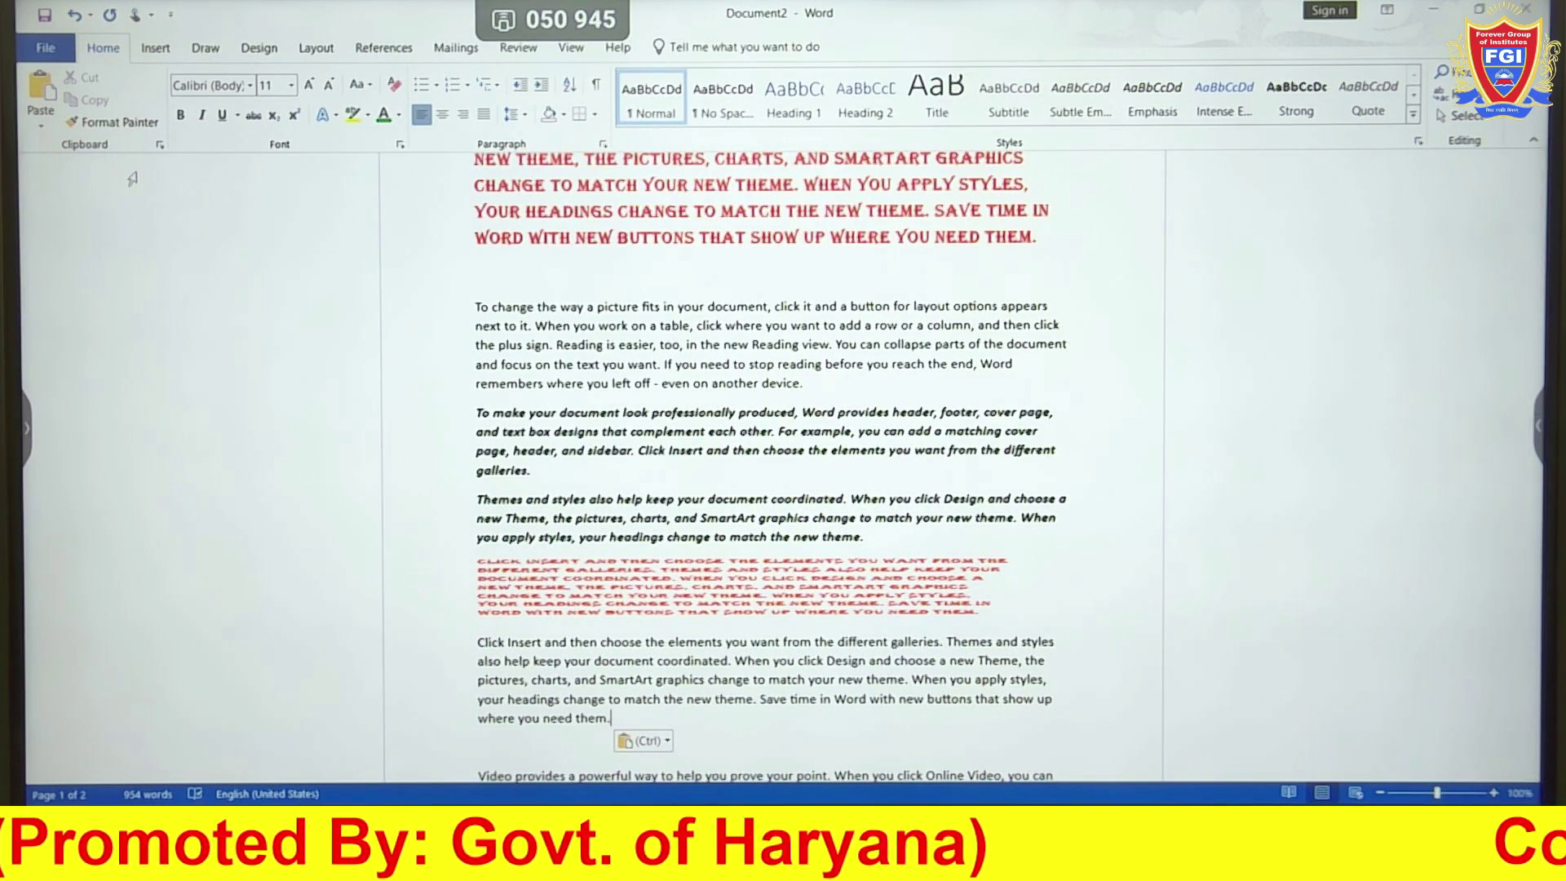
Delete everything in Document2 and generate fresh sample paragraphs with =rand()
{"action": "key", "text": "Return"}
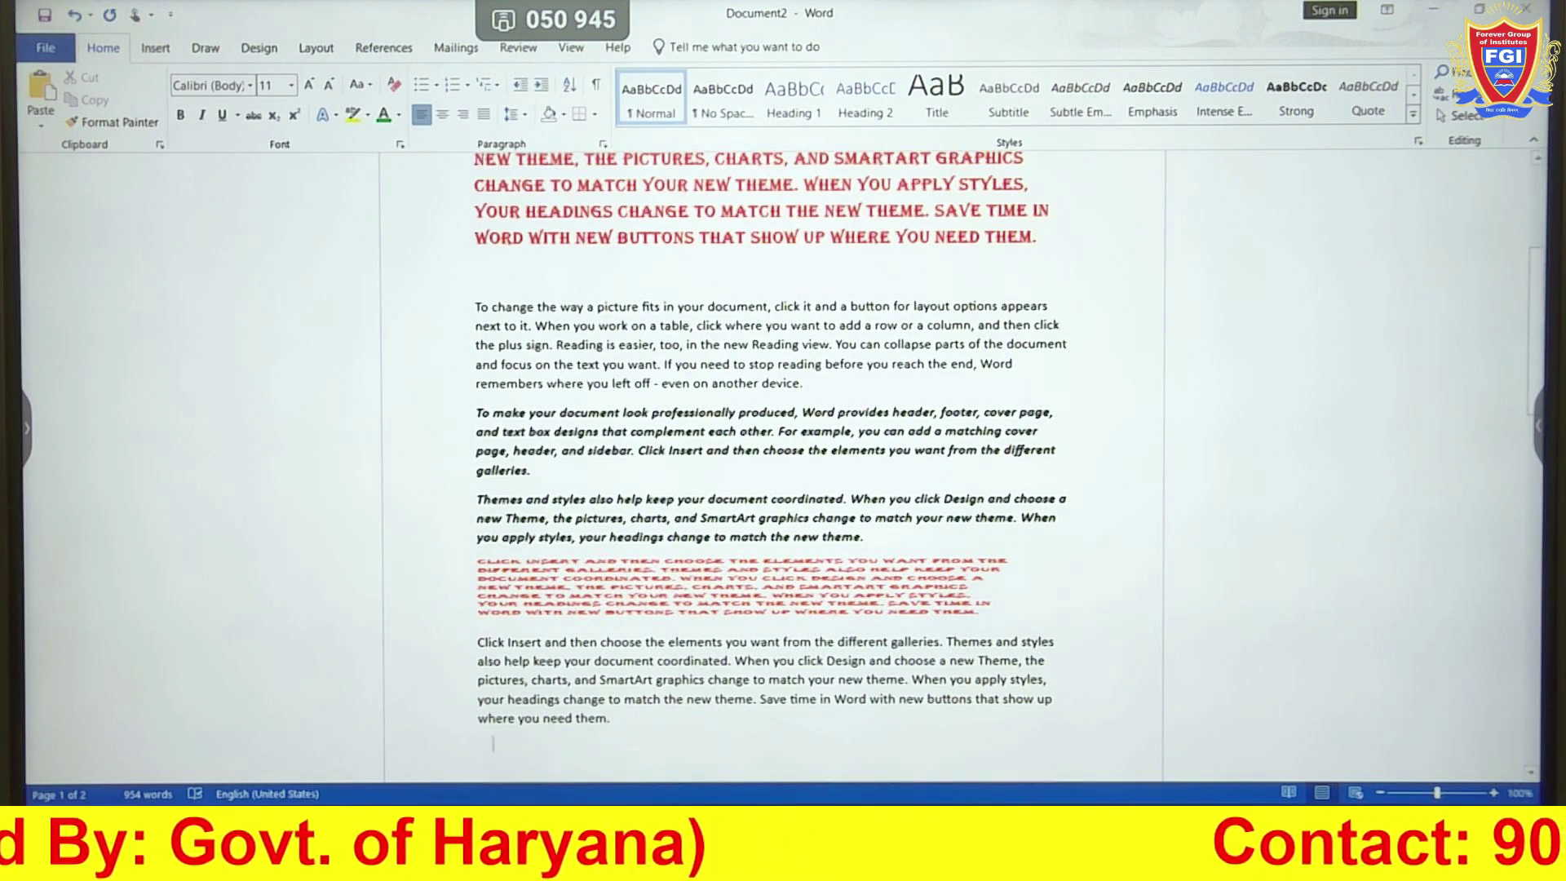
{"action": "key", "text": "ctrl+a"}
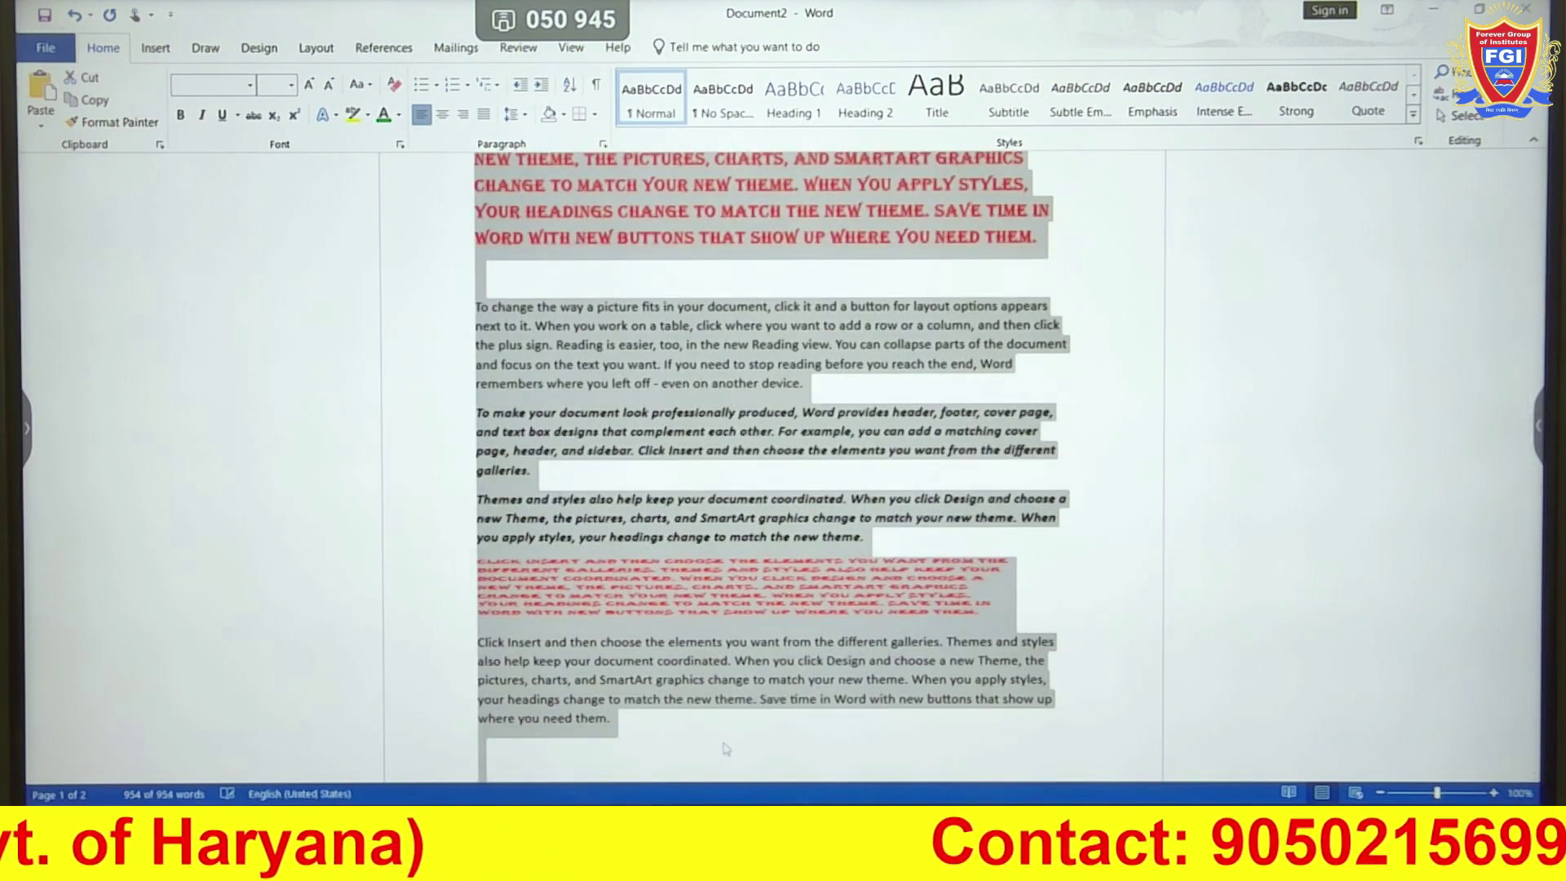
{"action": "key", "text": "Delete"}
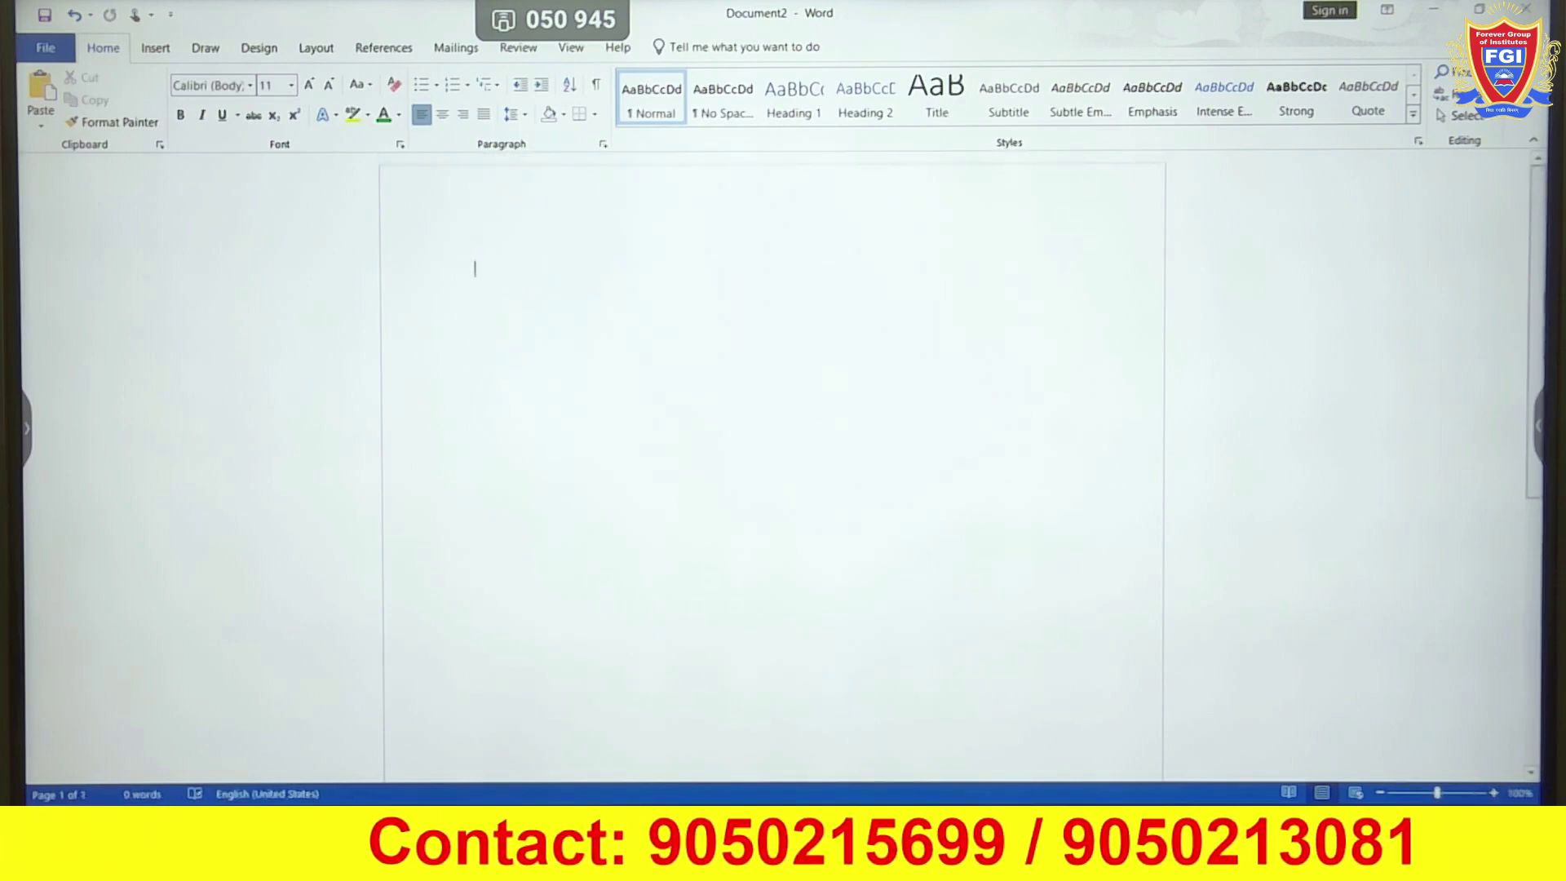
{"action": "type", "text": "=rand"}
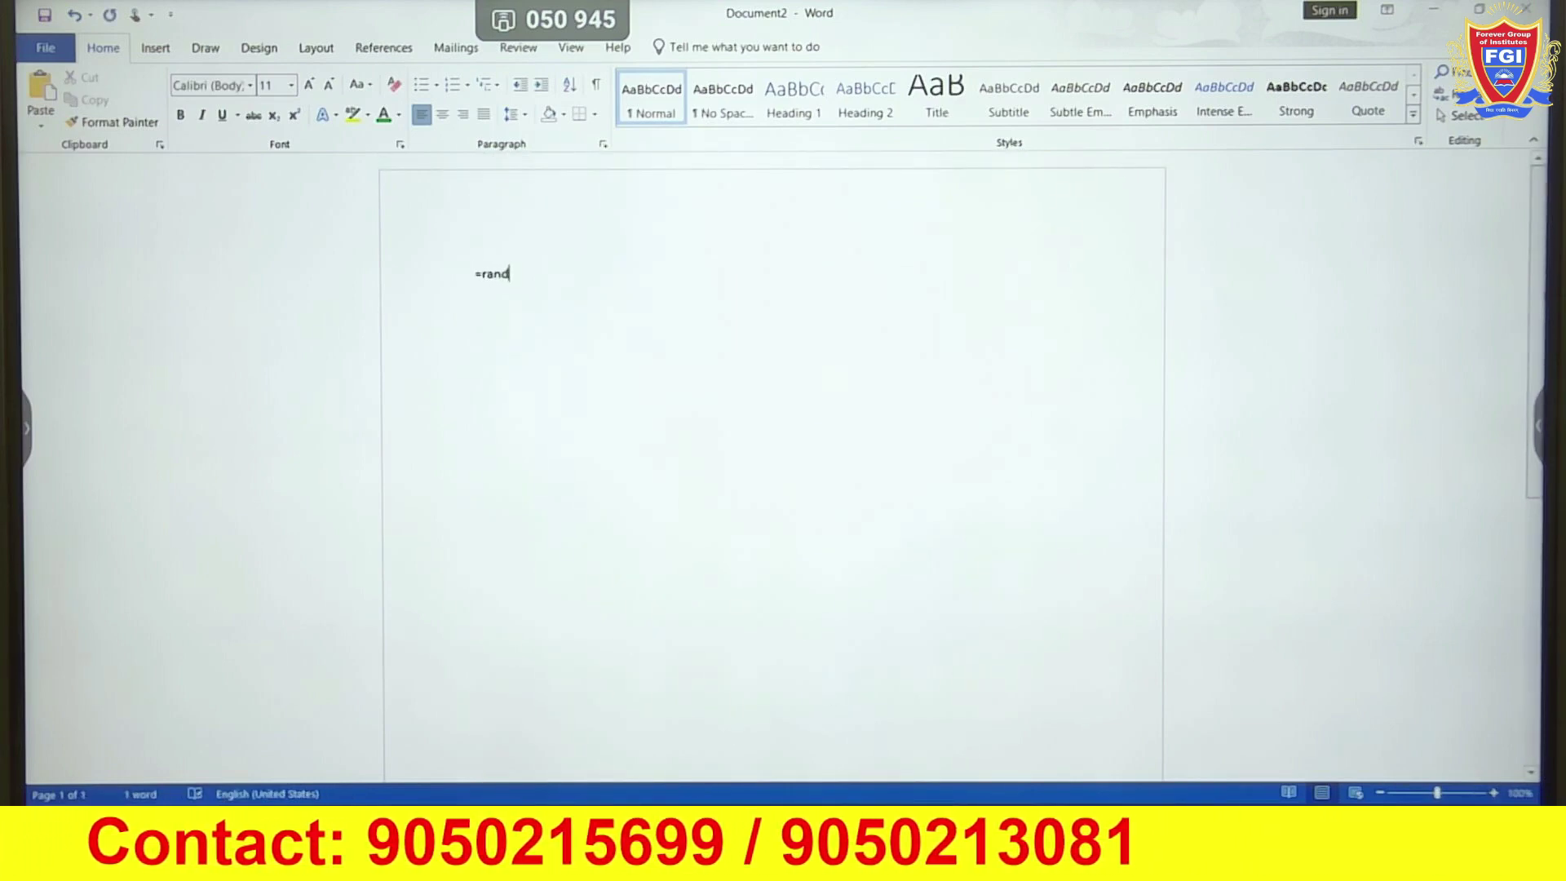
{"action": "type", "text": "()"}
{"action": "key", "text": "Return"}
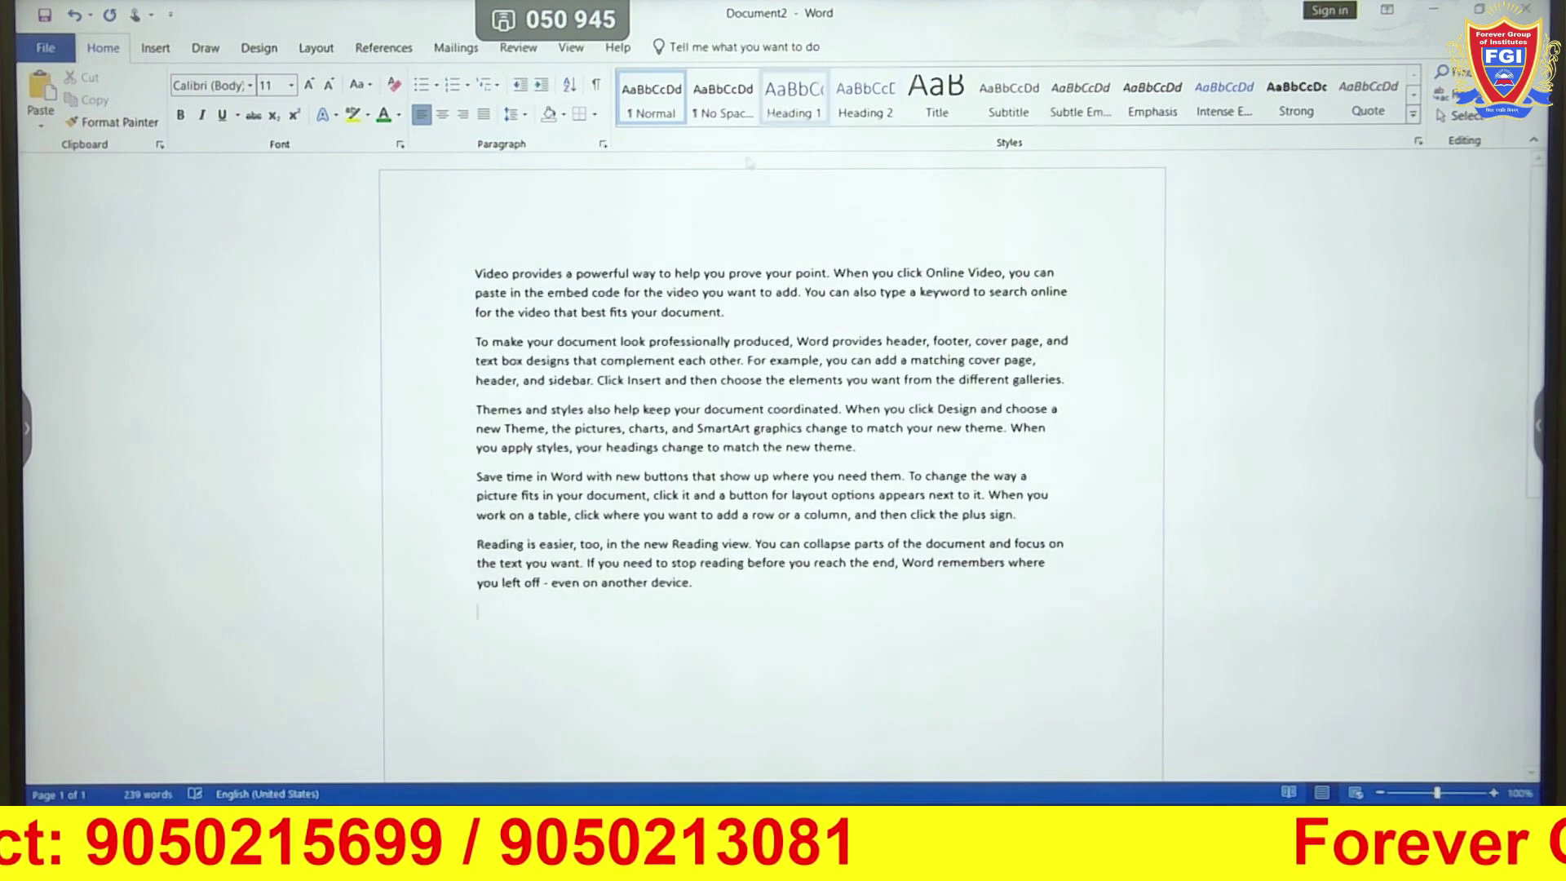
Make the opening text through 'Word' red Arial Black at 24 pt
{"action": "left_click_drag", "start_coordinate": [473, 272], "coordinate": [830, 341]}
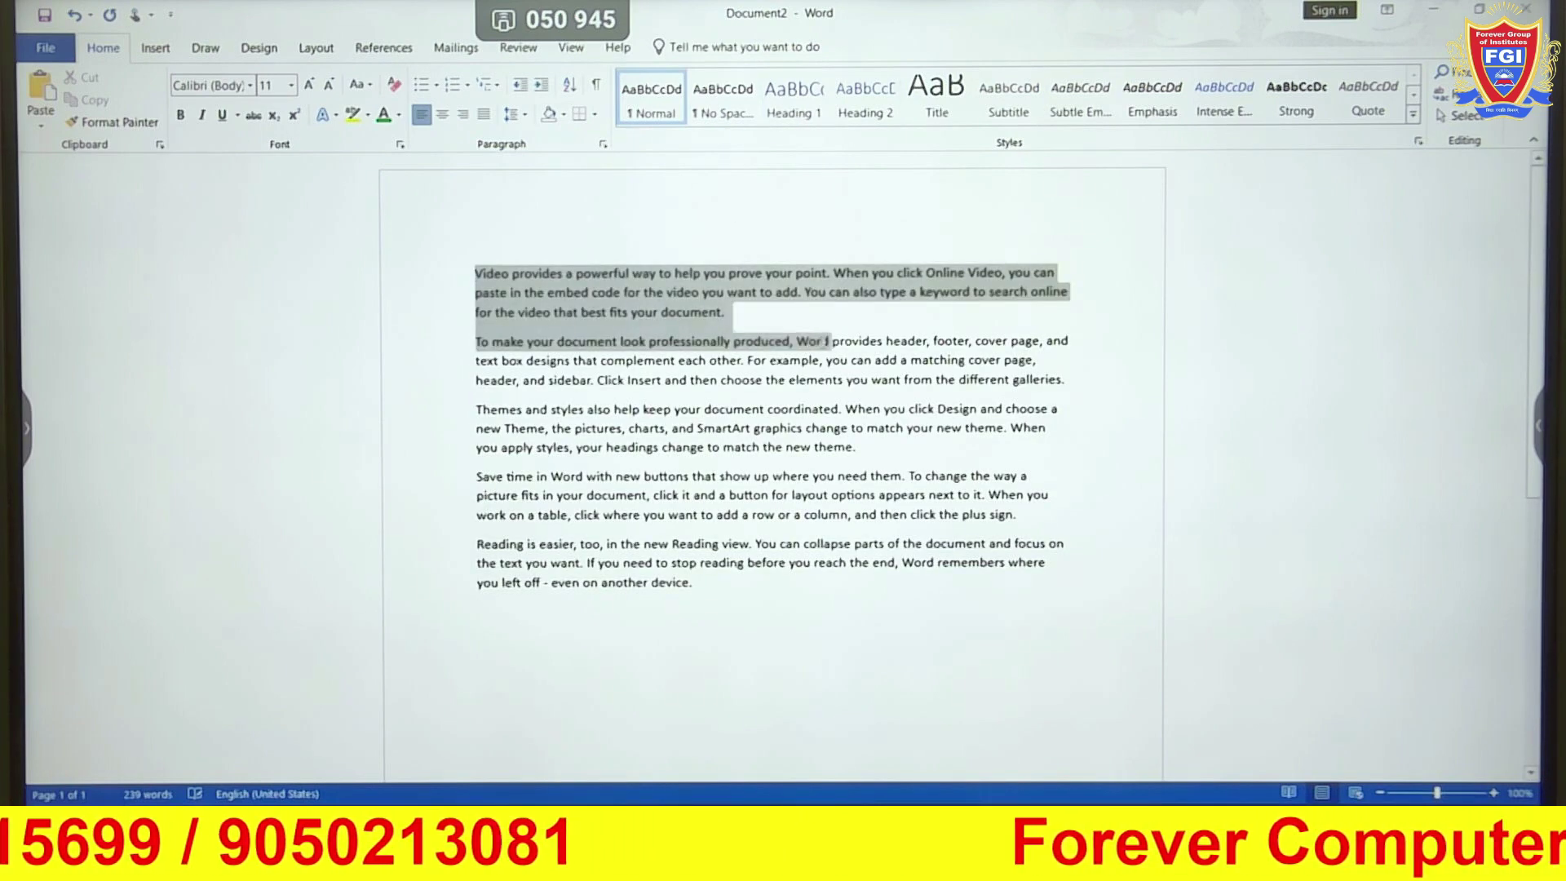
{"action": "left_click", "coordinate": [400, 116]}
{"action": "left_click", "coordinate": [400, 287]}
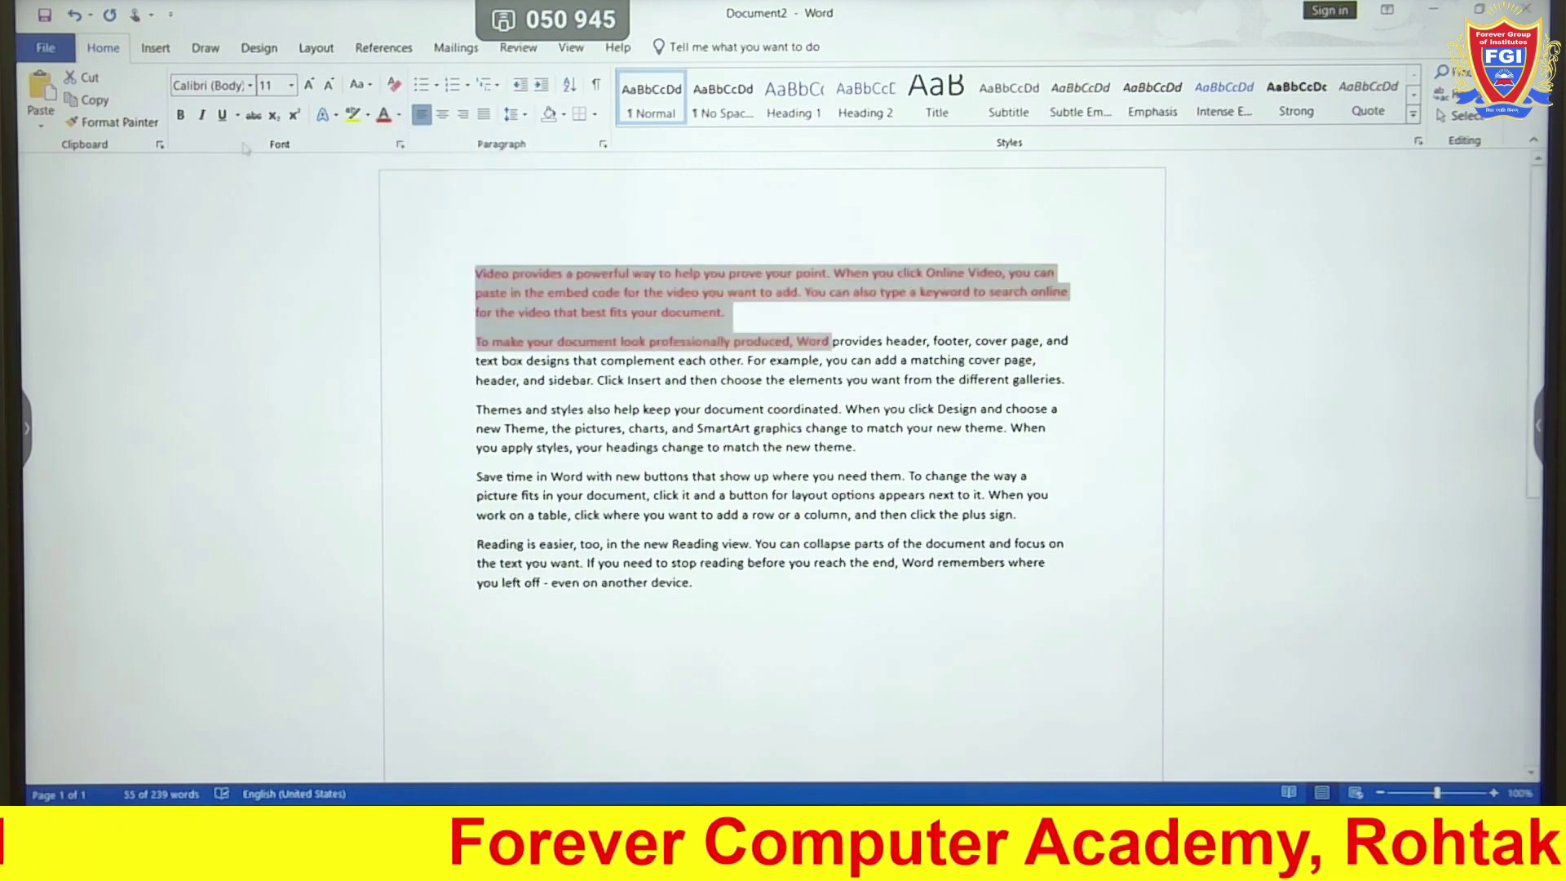
{"action": "left_click", "coordinate": [249, 85]}
{"action": "left_click", "coordinate": [262, 340]}
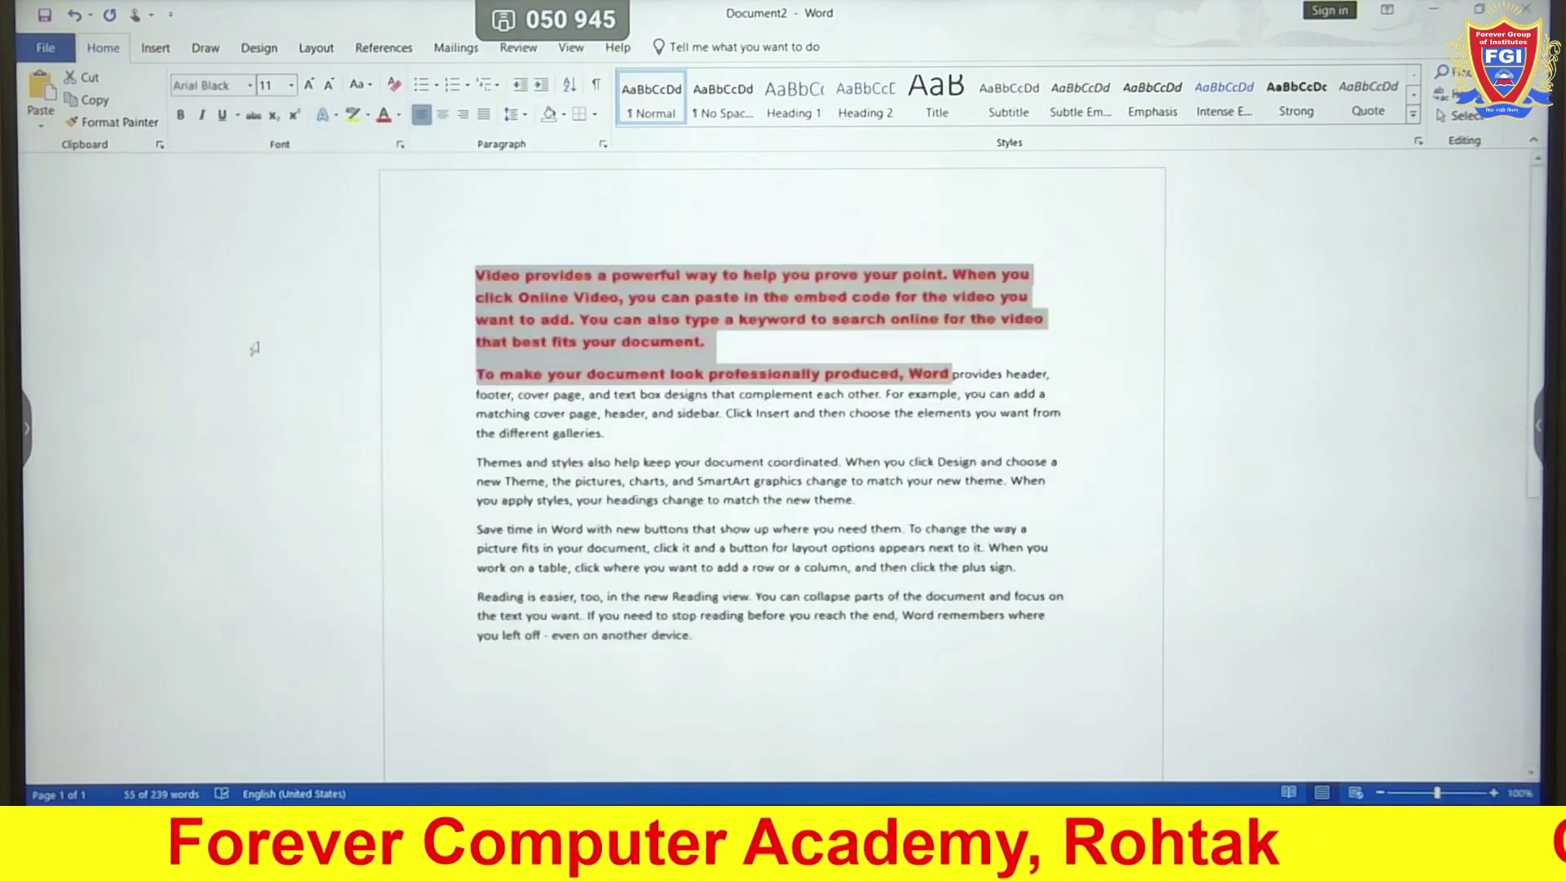
{"action": "left_click", "coordinate": [292, 87]}
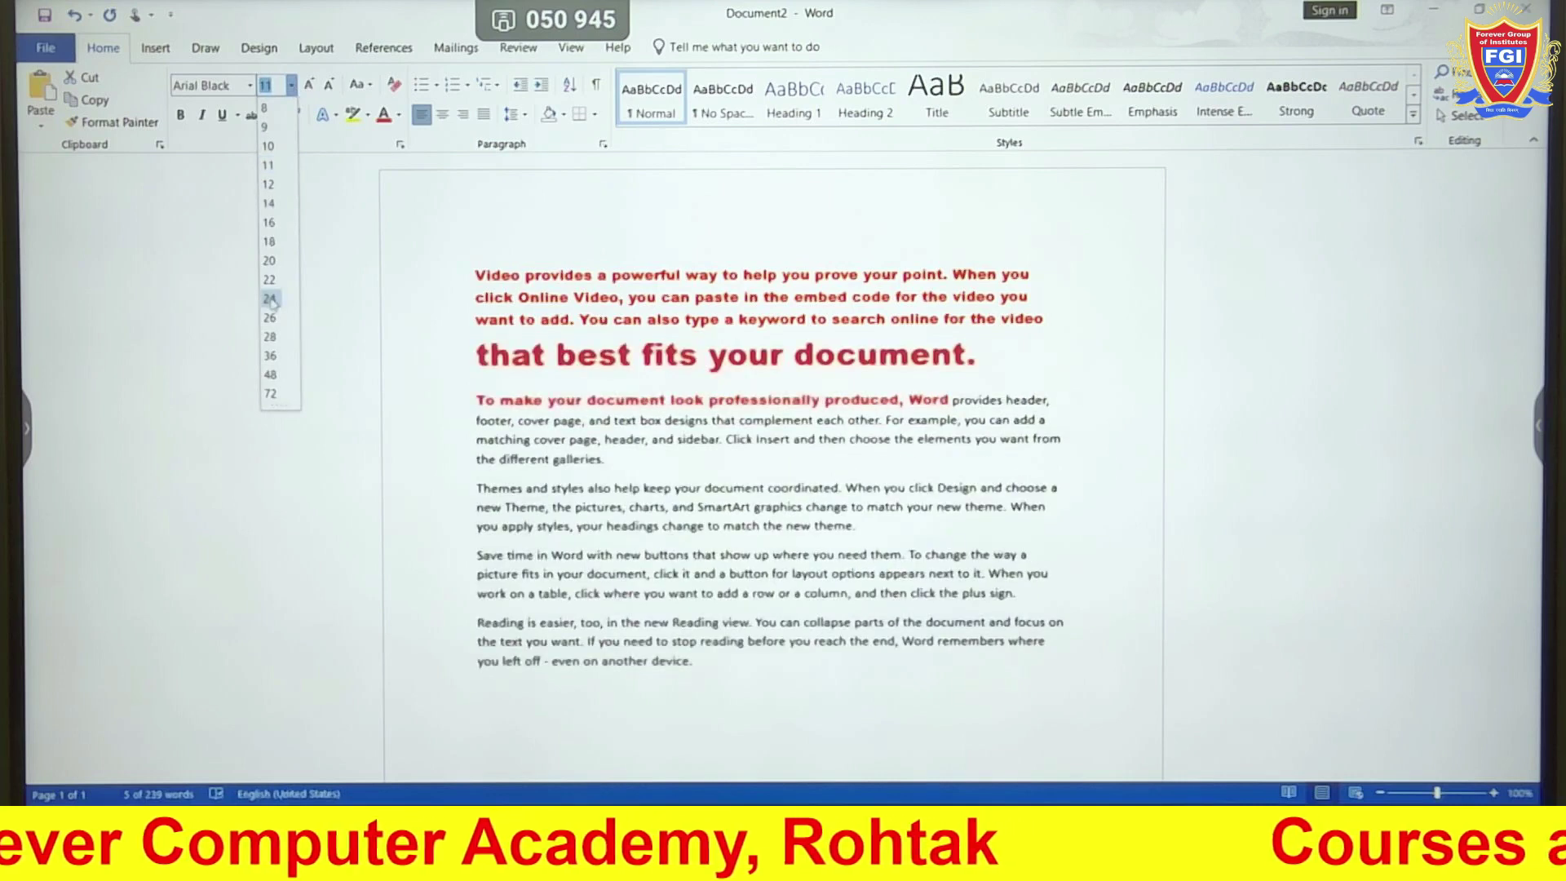
{"action": "left_click", "coordinate": [270, 298]}
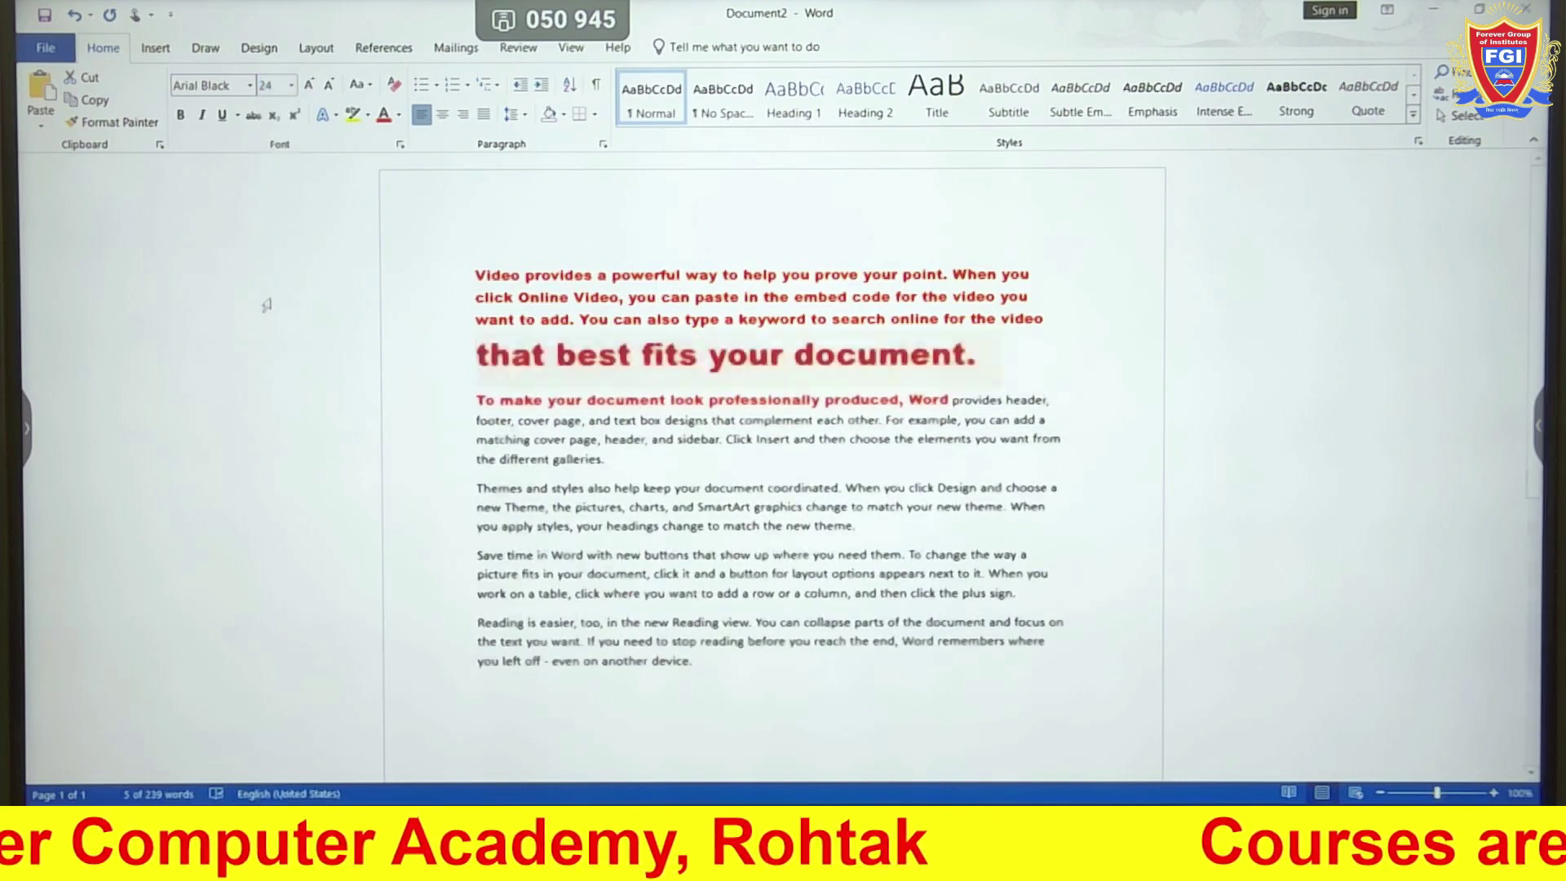
Reselect the whole first paragraph and set it to Arial Black, 20 pt, italic
{"action": "left_click", "coordinate": [476, 275]}
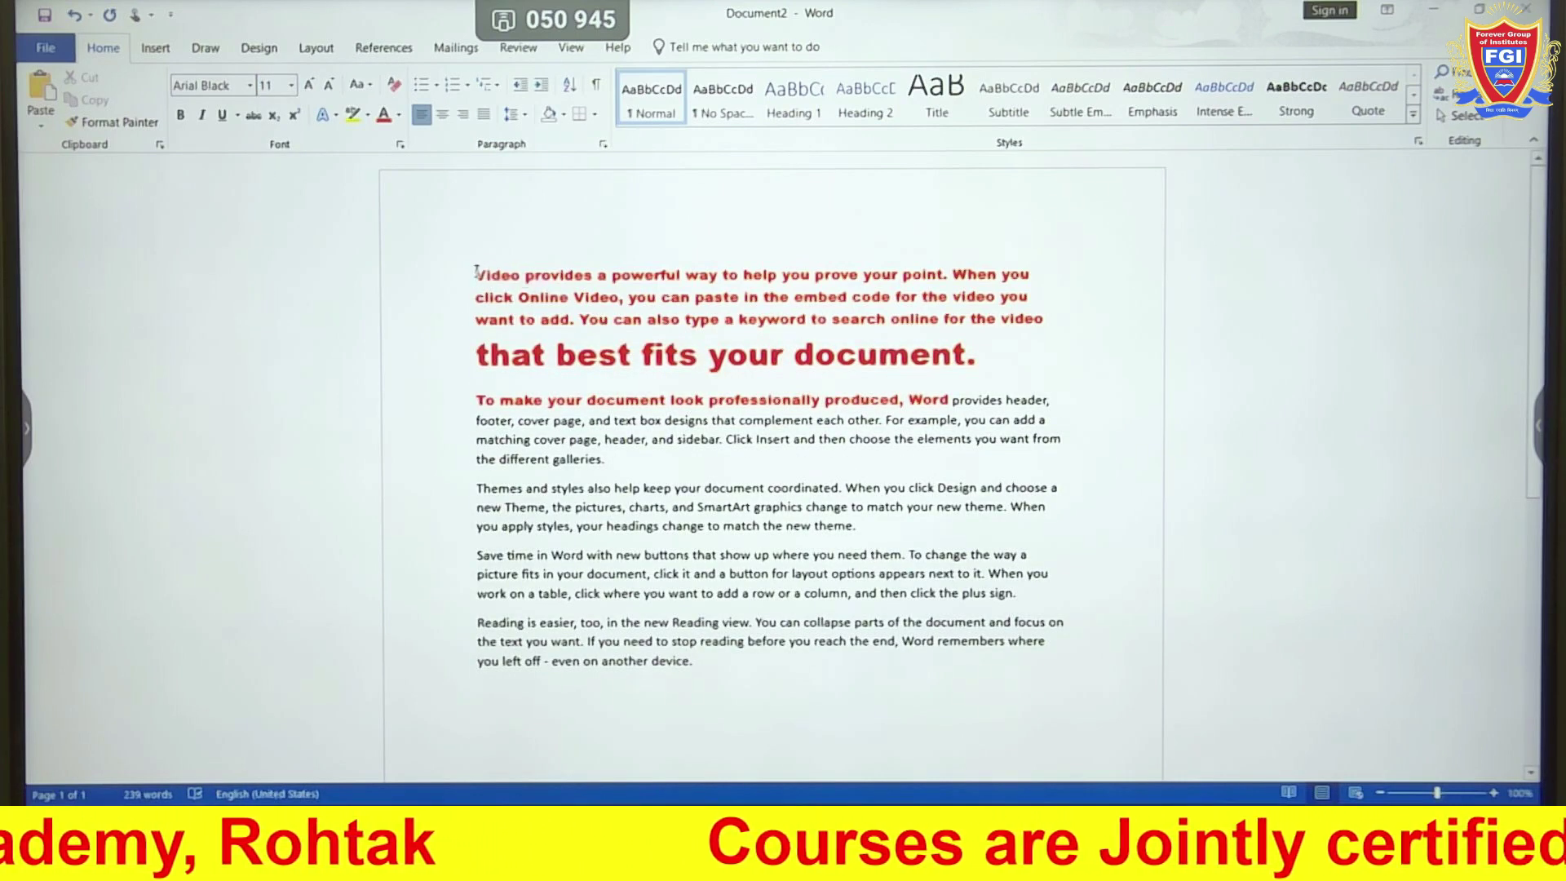
{"action": "left_click_drag", "start_coordinate": [492, 271], "coordinate": [988, 367]}
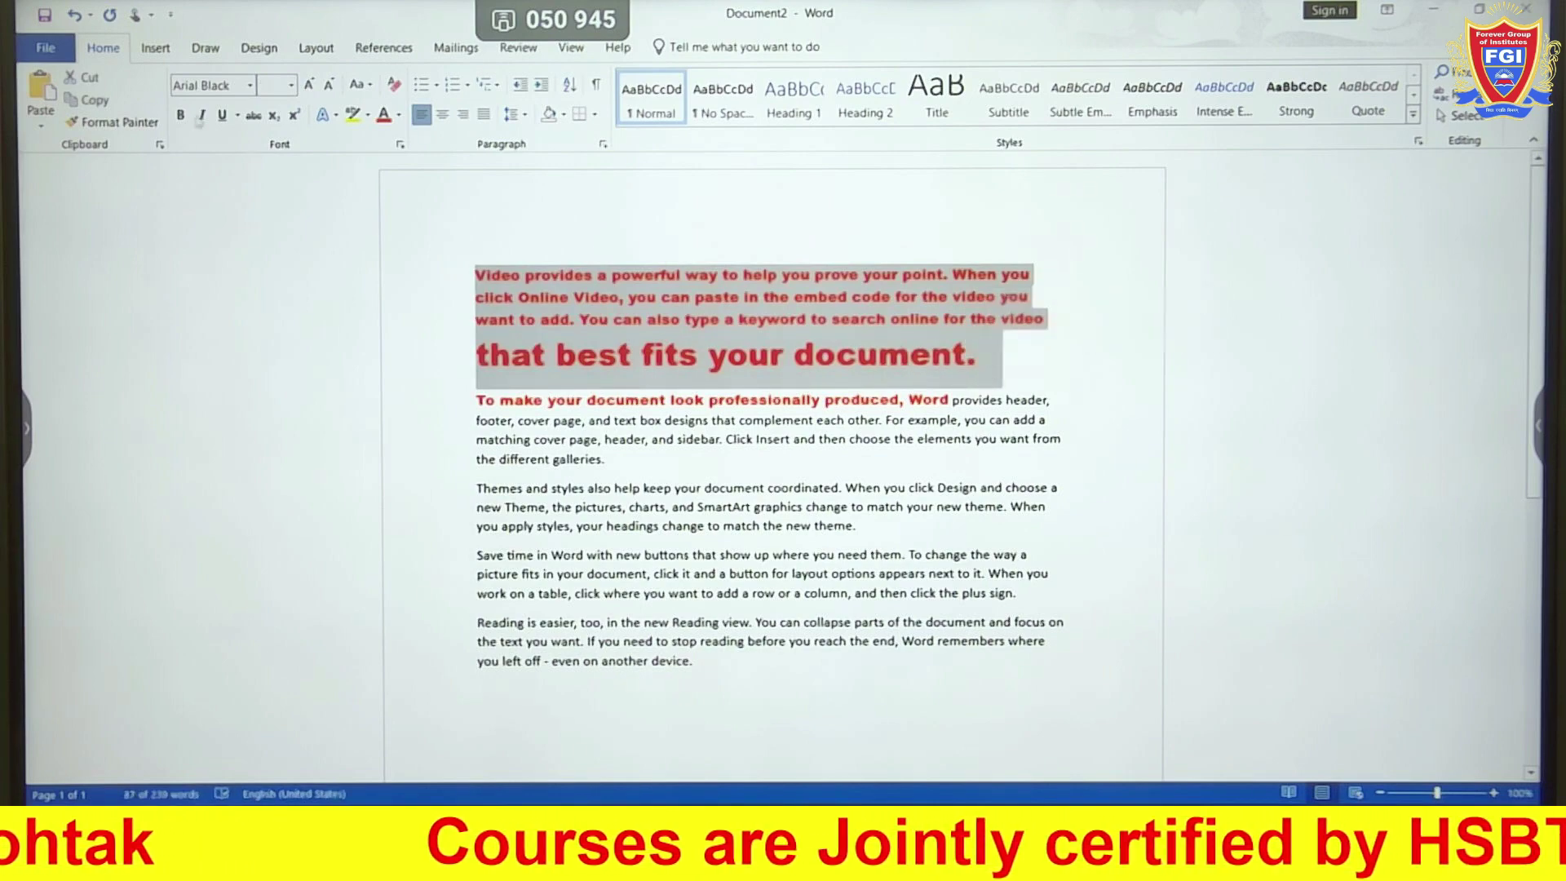
{"action": "left_click", "coordinate": [251, 86]}
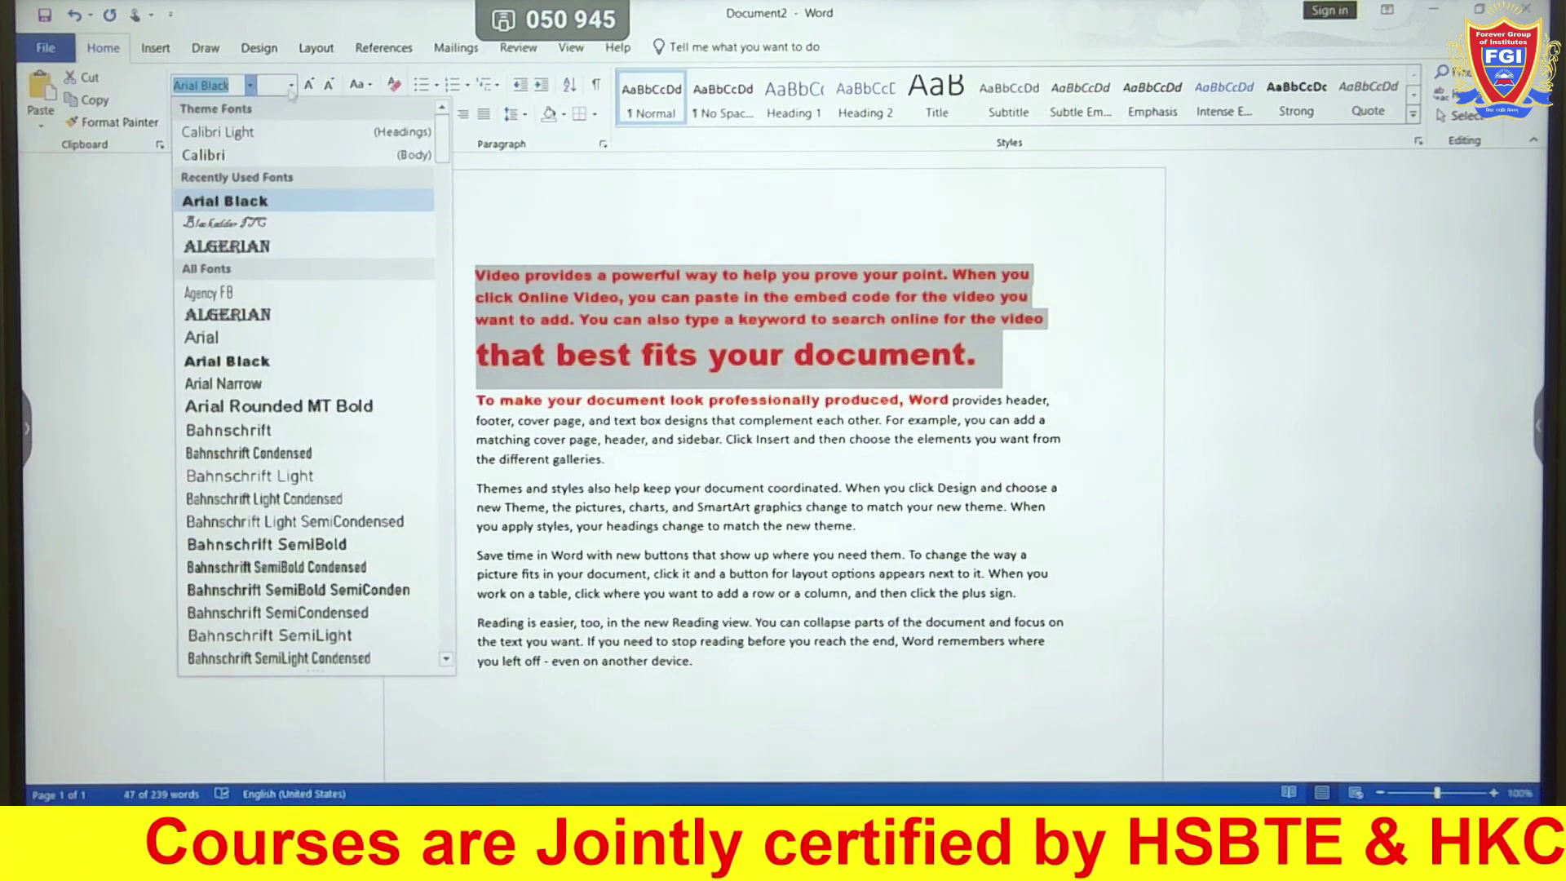
{"action": "left_click", "coordinate": [290, 85]}
{"action": "left_click", "coordinate": [291, 85]}
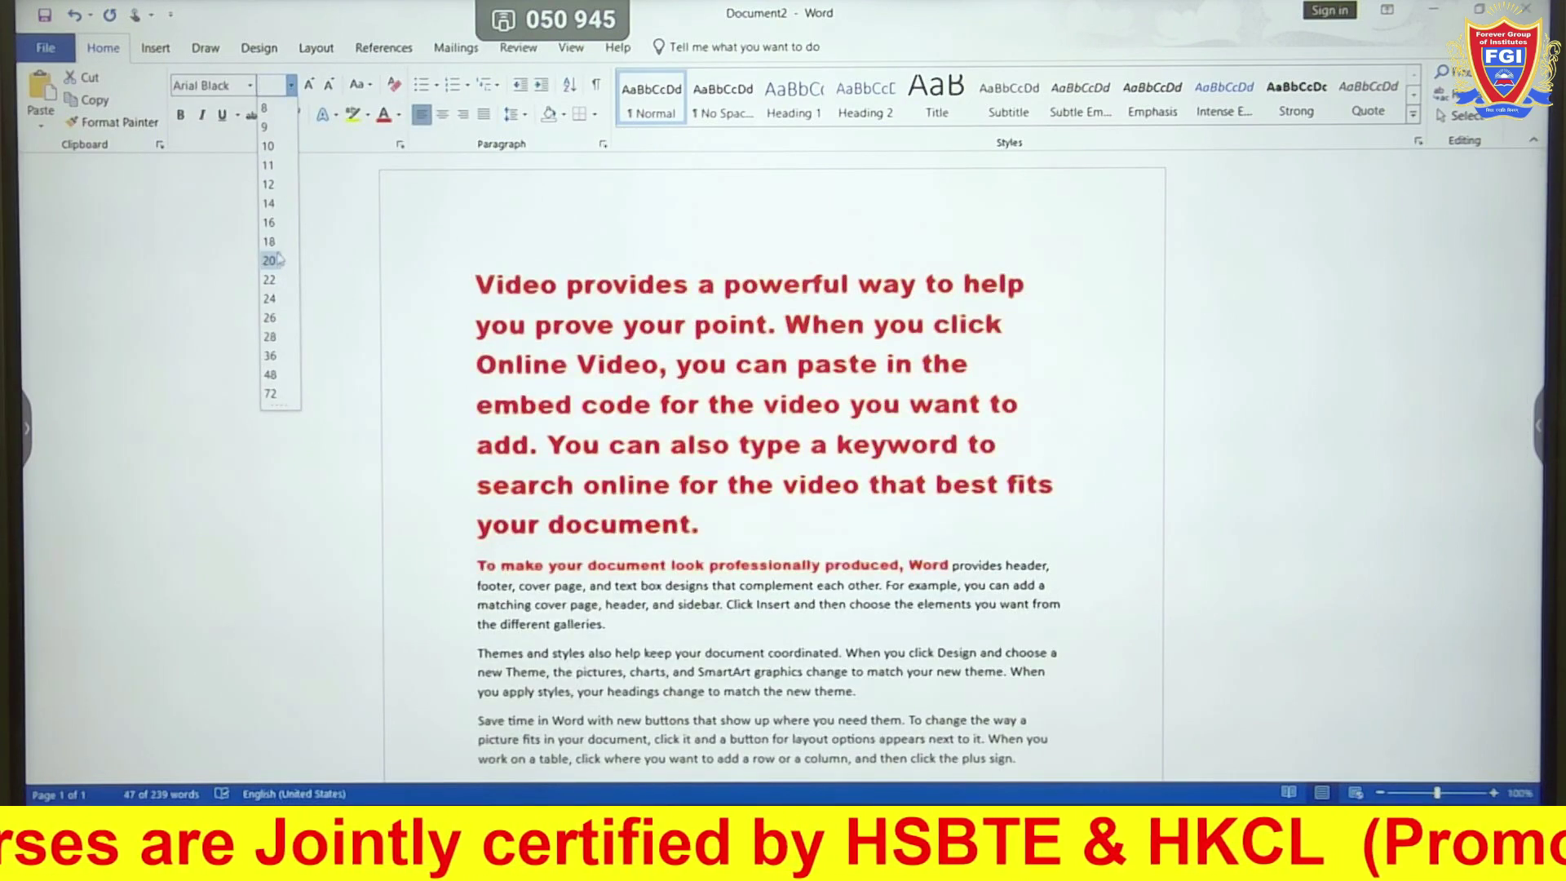
{"action": "left_click", "coordinate": [277, 259]}
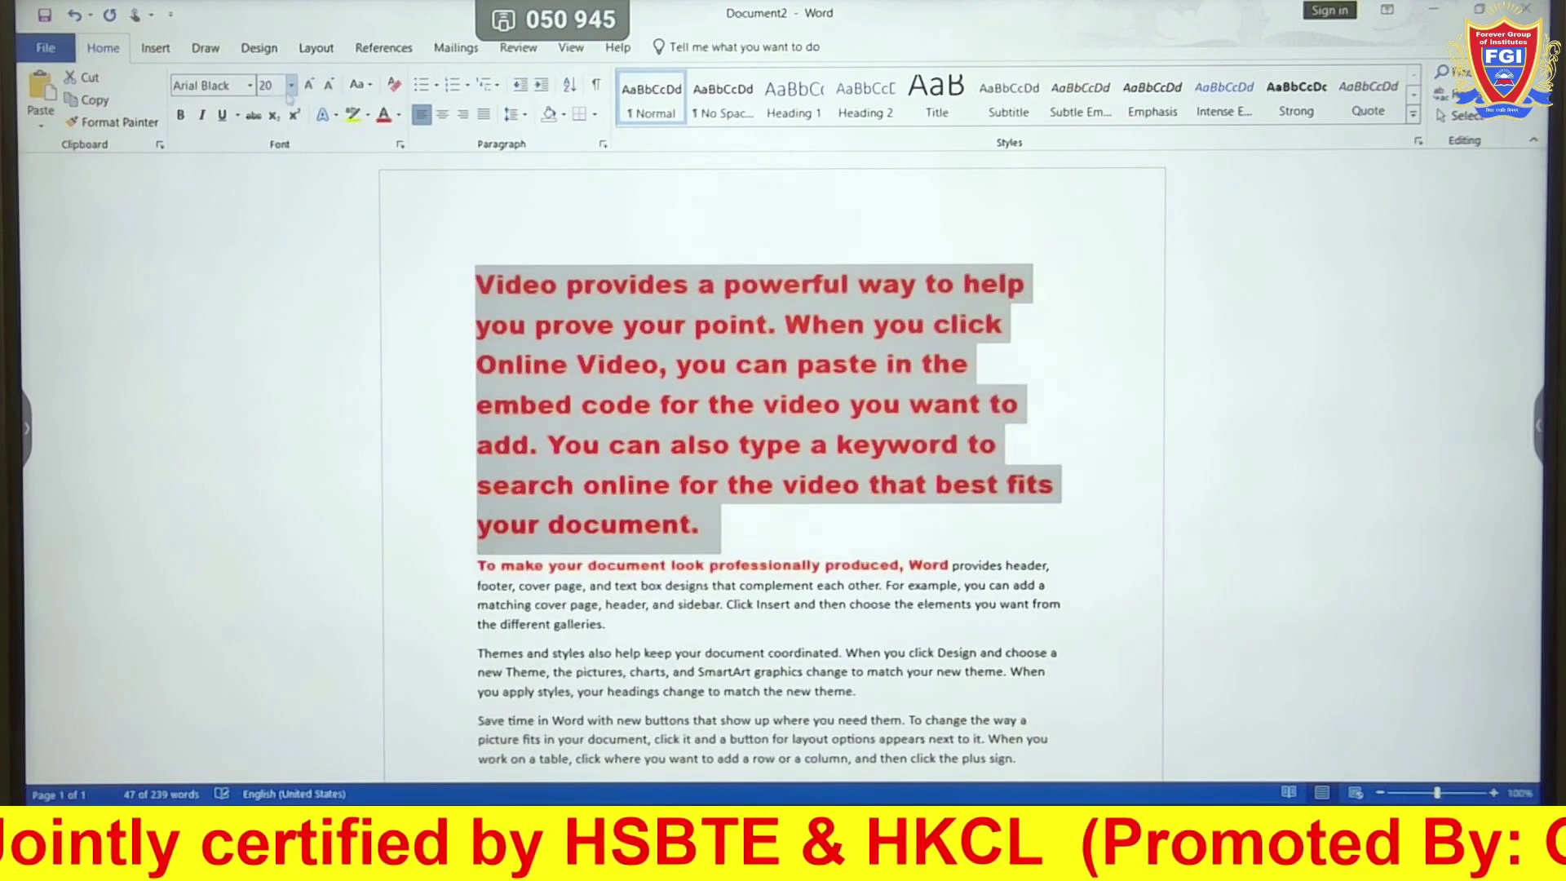
{"action": "left_click", "coordinate": [202, 115]}
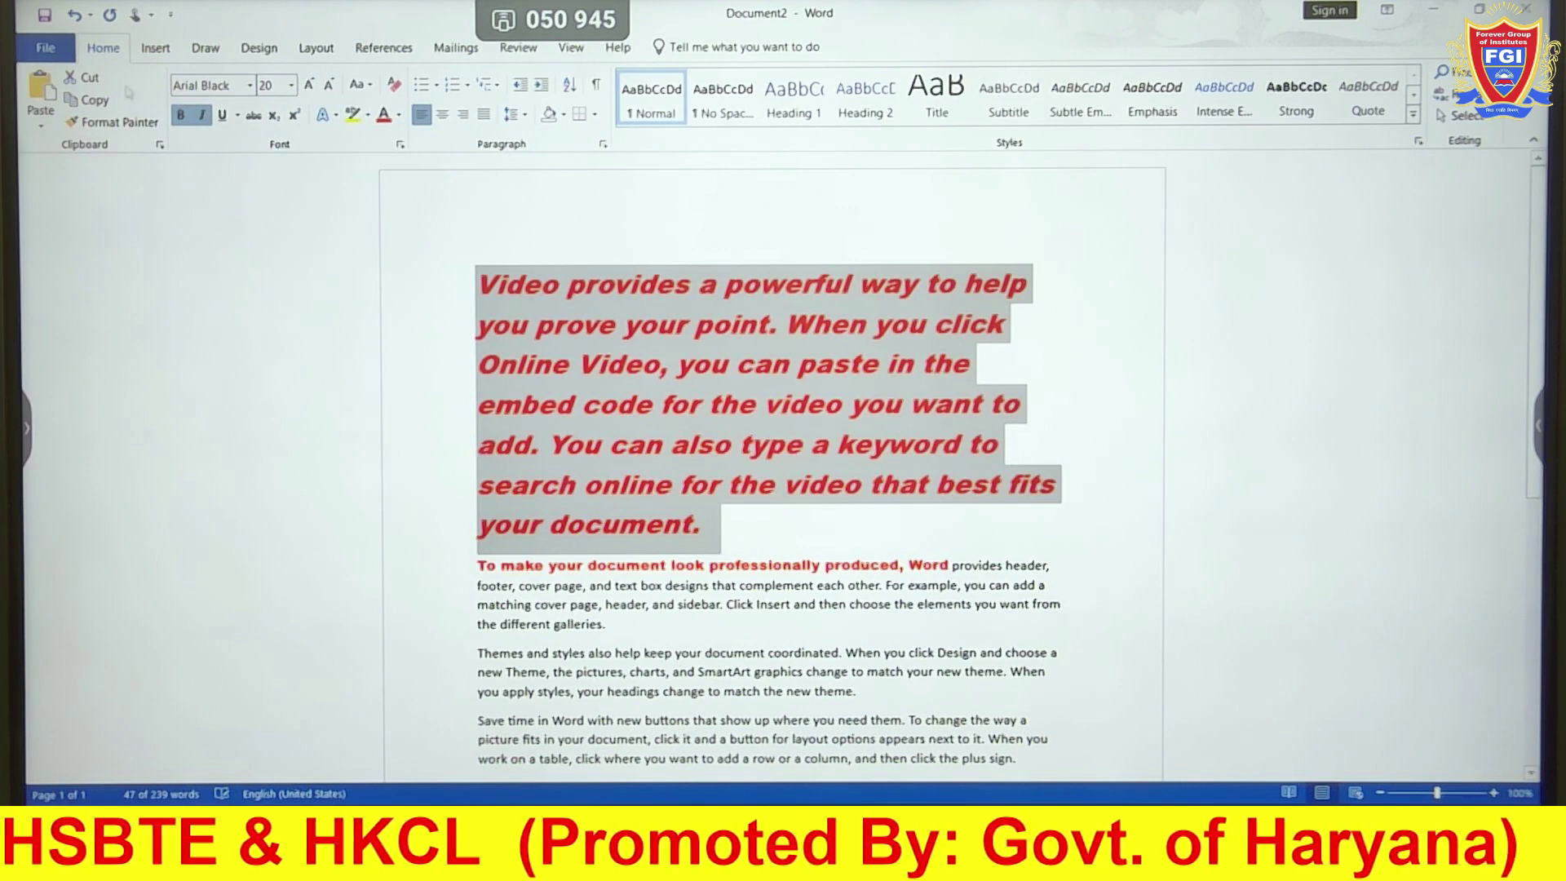
{"action": "left_click", "coordinate": [40, 126]}
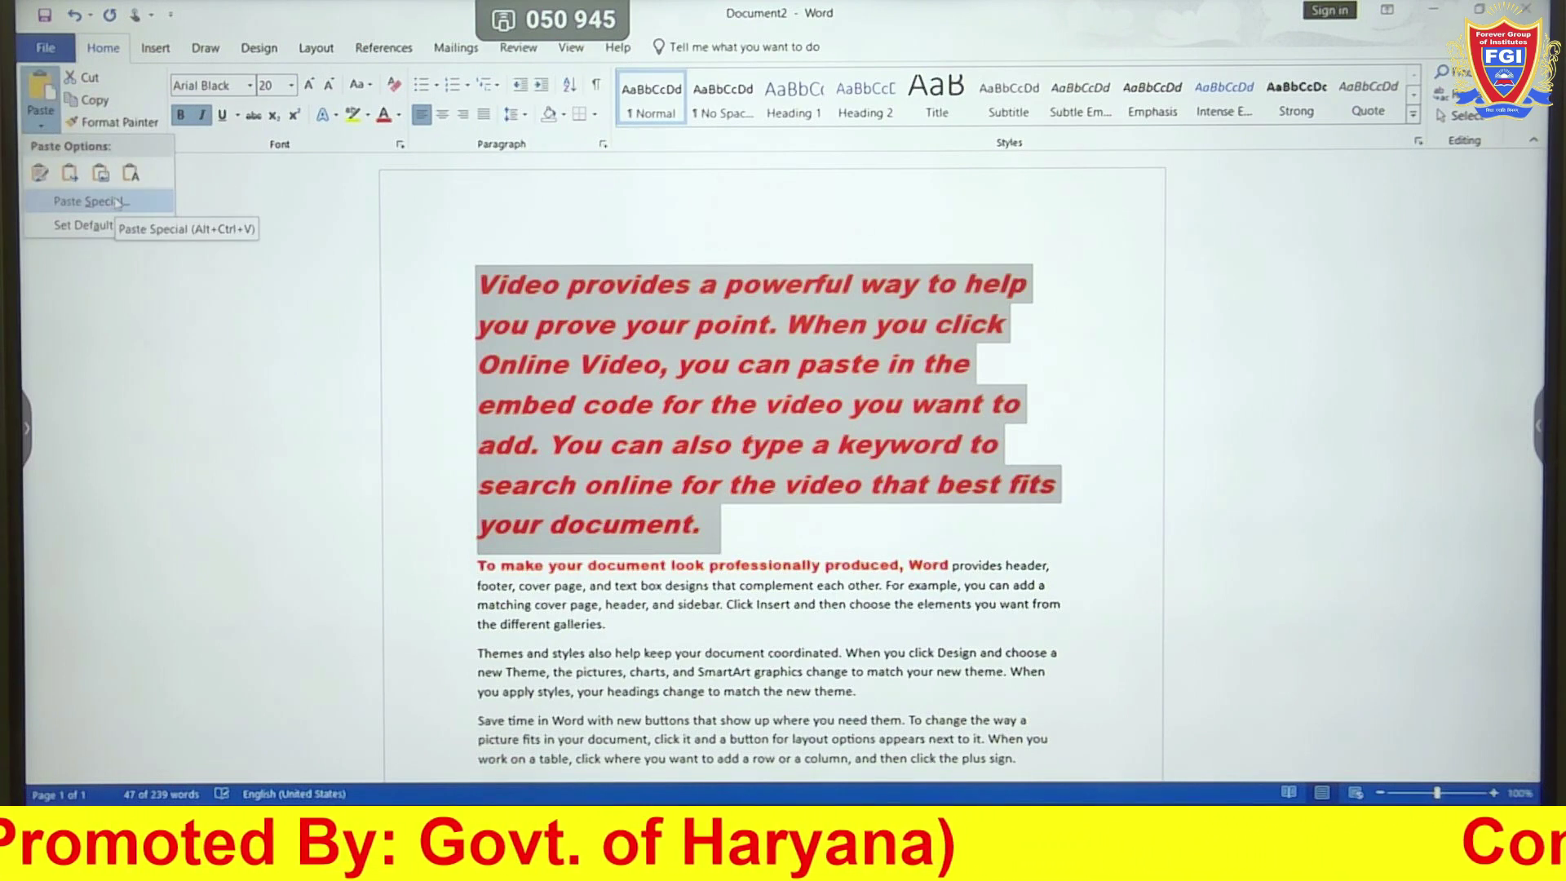
Start a new empty line after 'galleries.'
{"action": "left_click", "coordinate": [618, 629]}
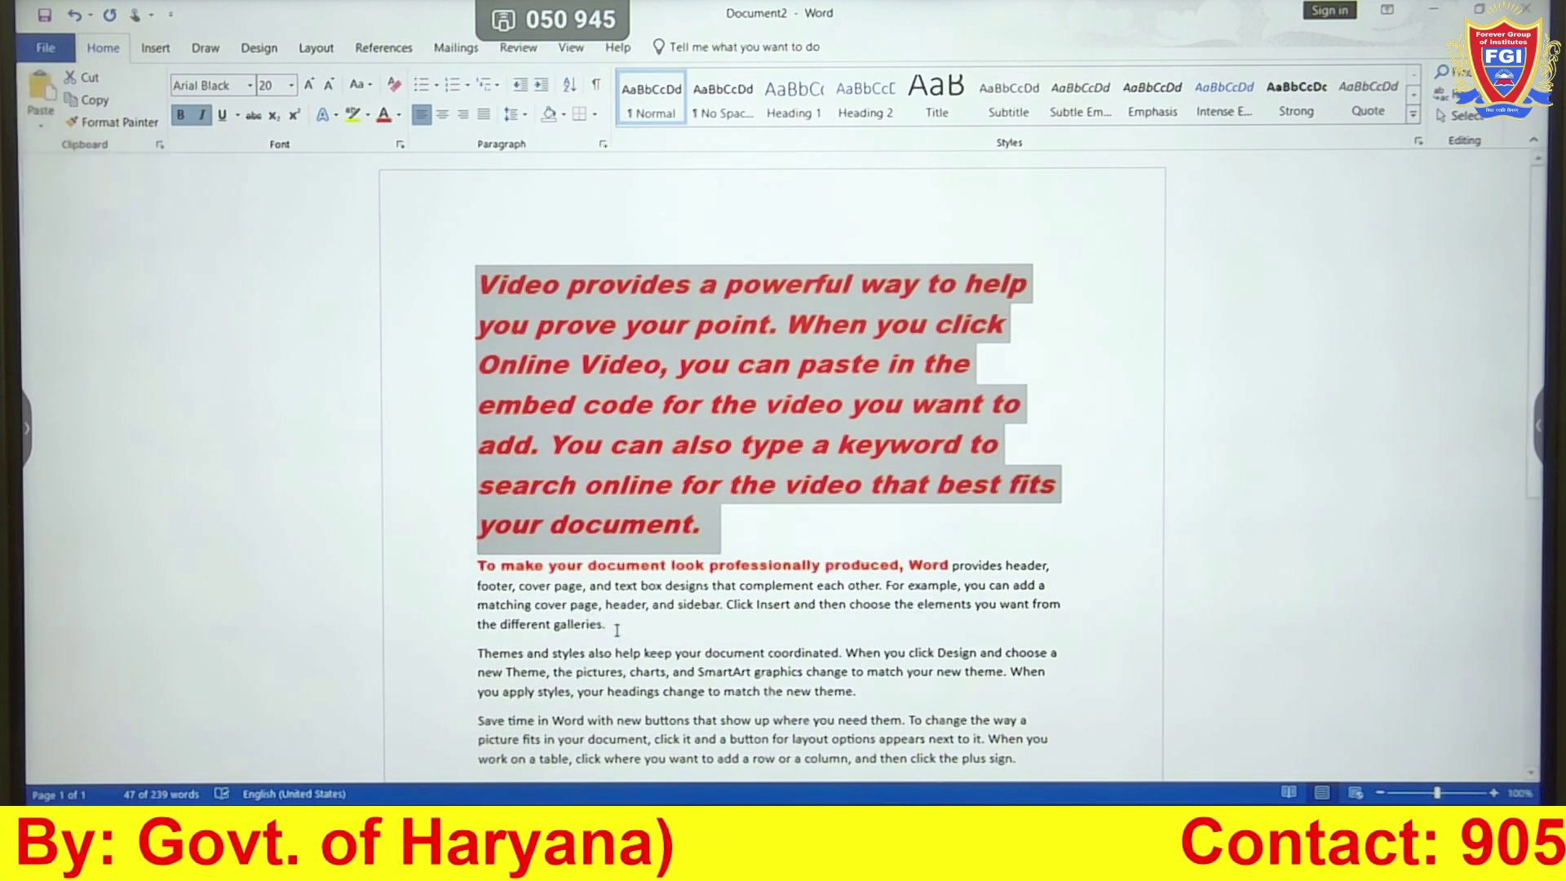
{"action": "left_click", "coordinate": [618, 630]}
{"action": "key", "text": "Return"}
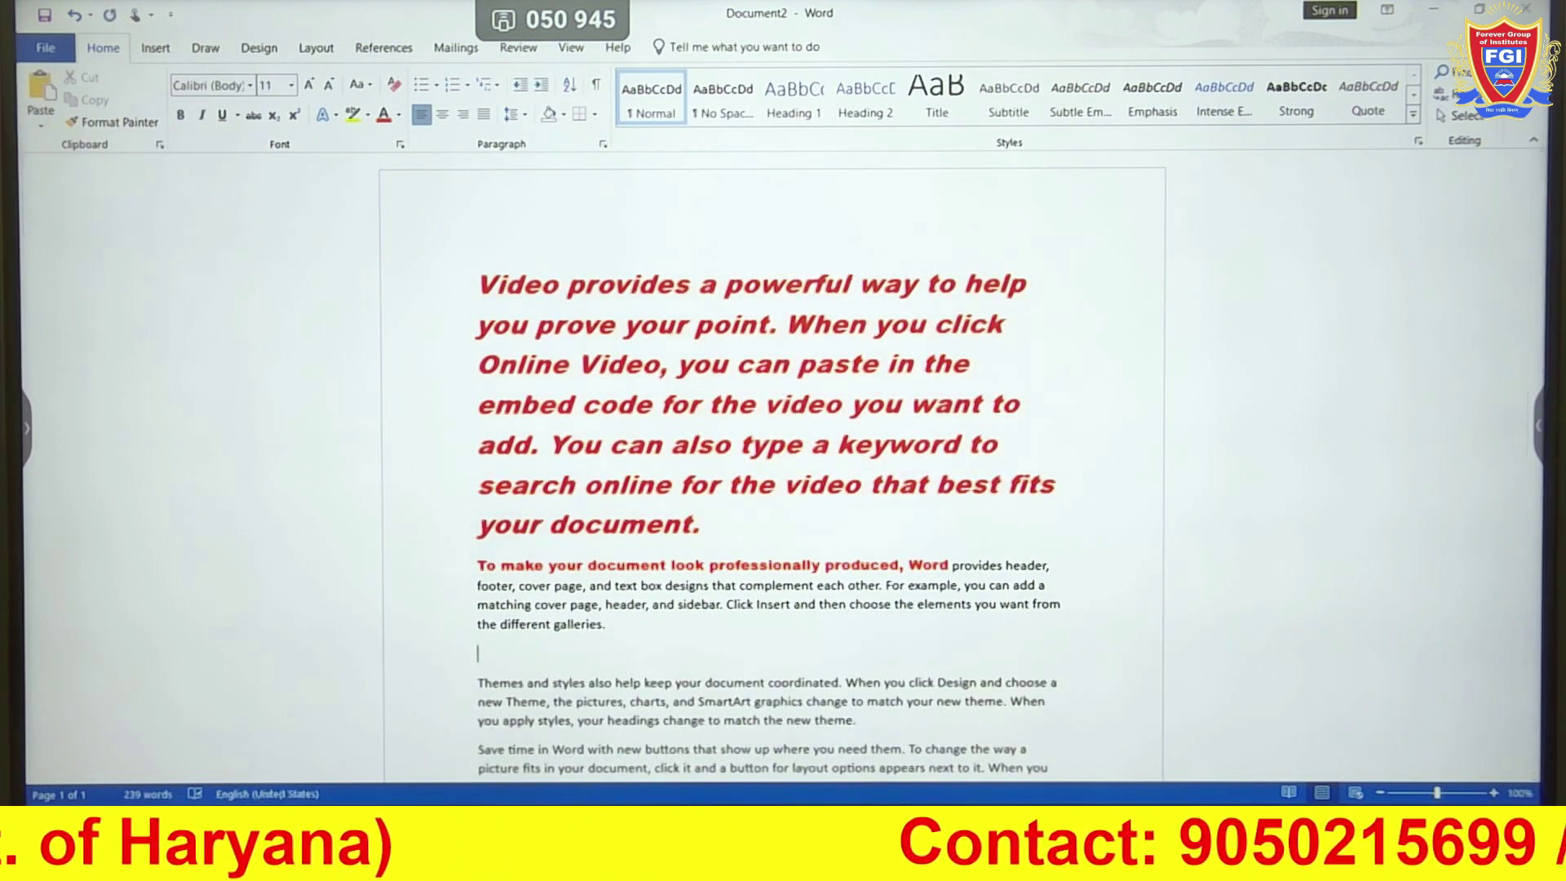
Paste Special the copied text as a Microsoft Word Document Object, displayed as the first icon
{"action": "left_click", "coordinate": [41, 126]}
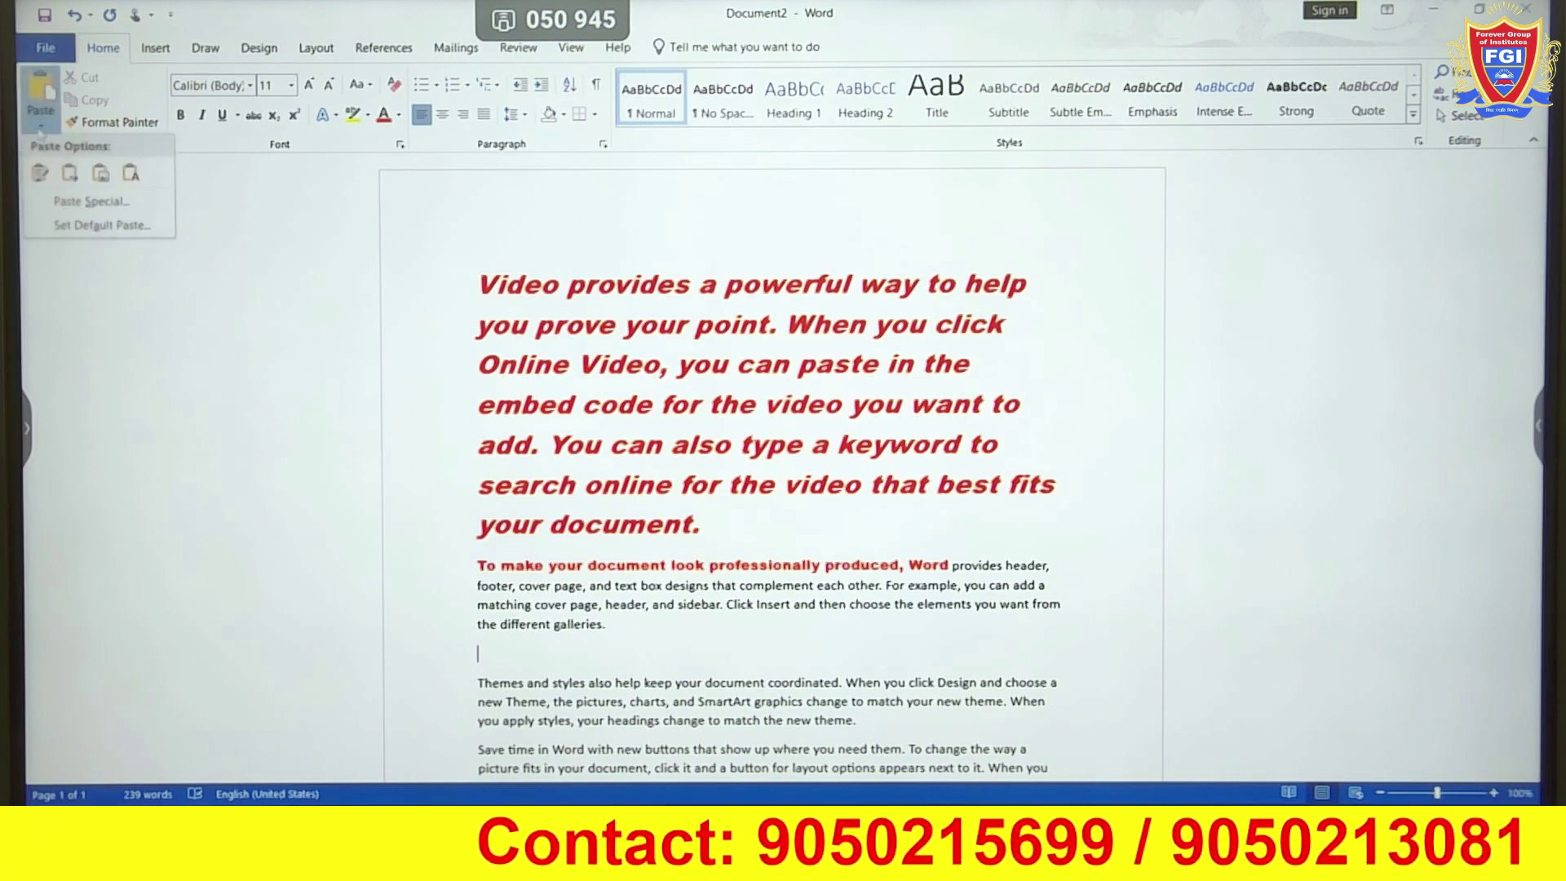
{"action": "left_click", "coordinate": [78, 203]}
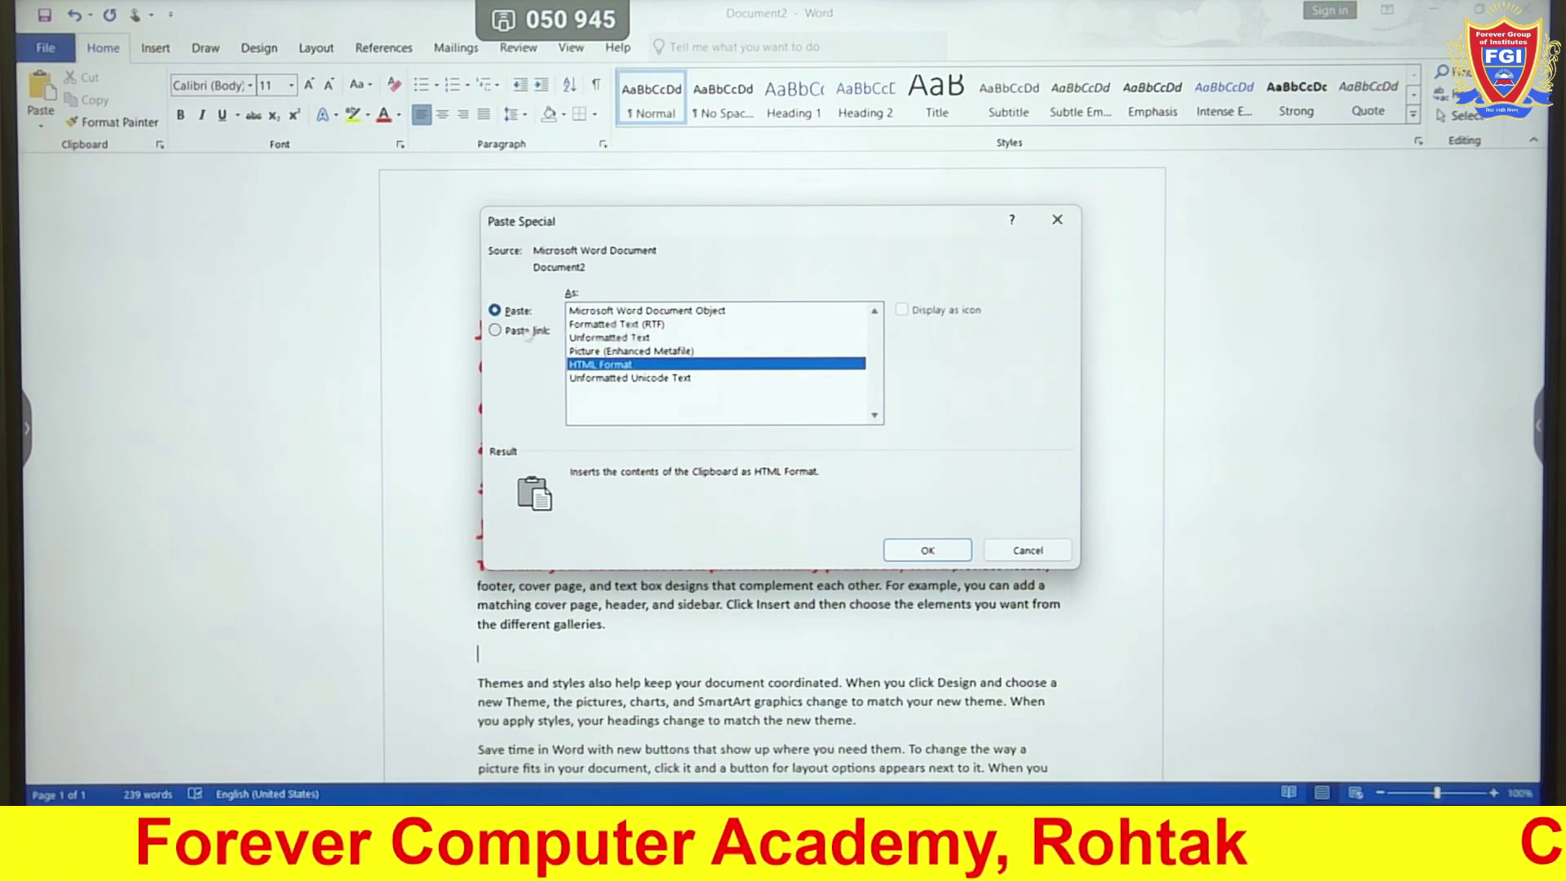
{"action": "left_click", "coordinate": [679, 310]}
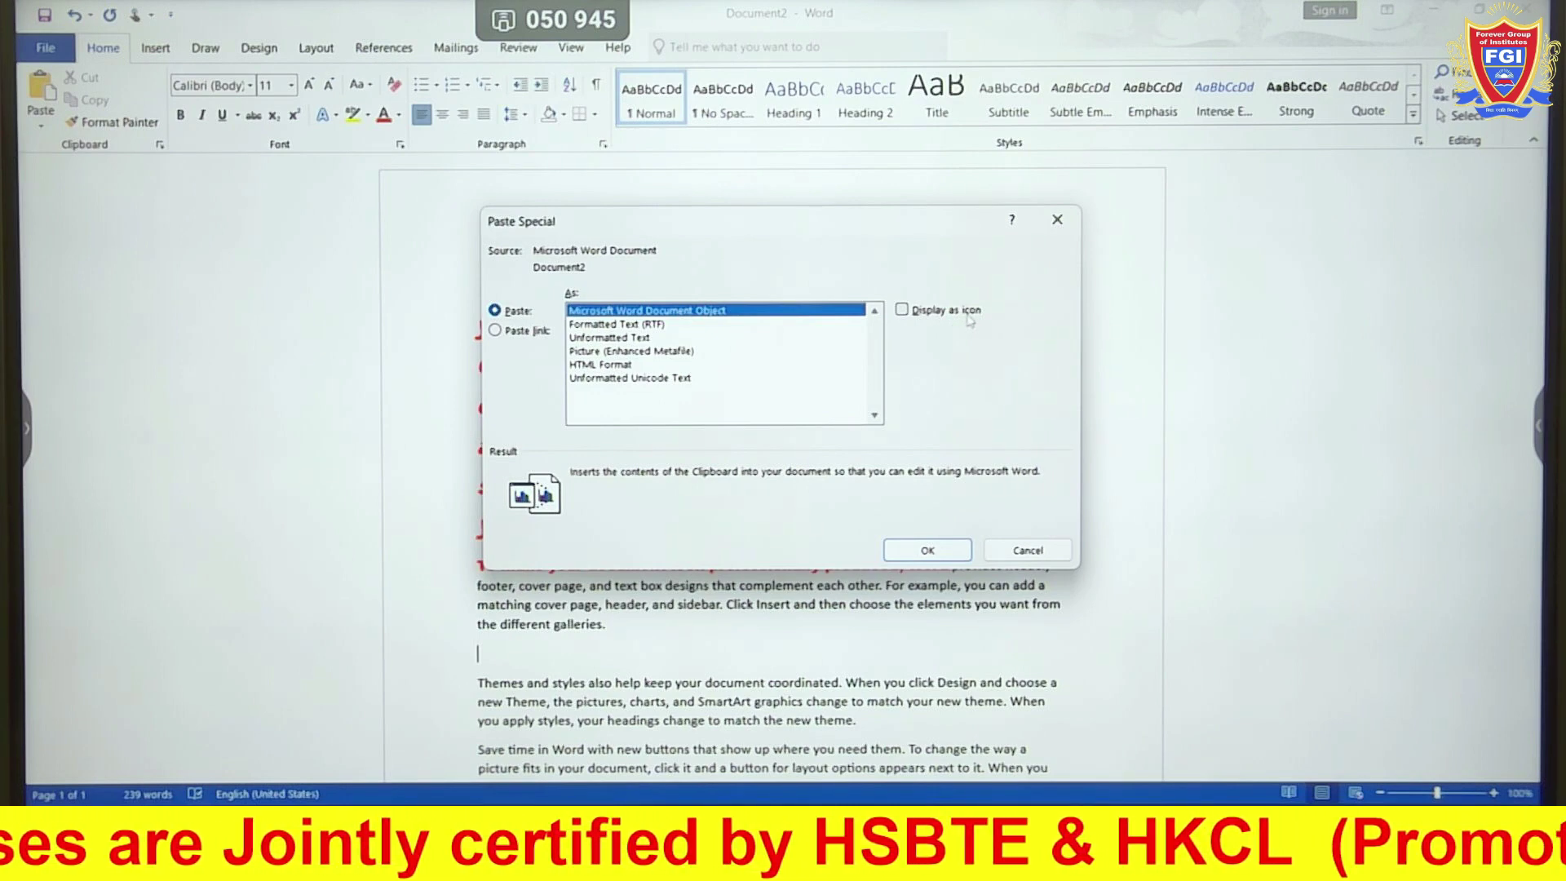
{"action": "left_click", "coordinate": [902, 311]}
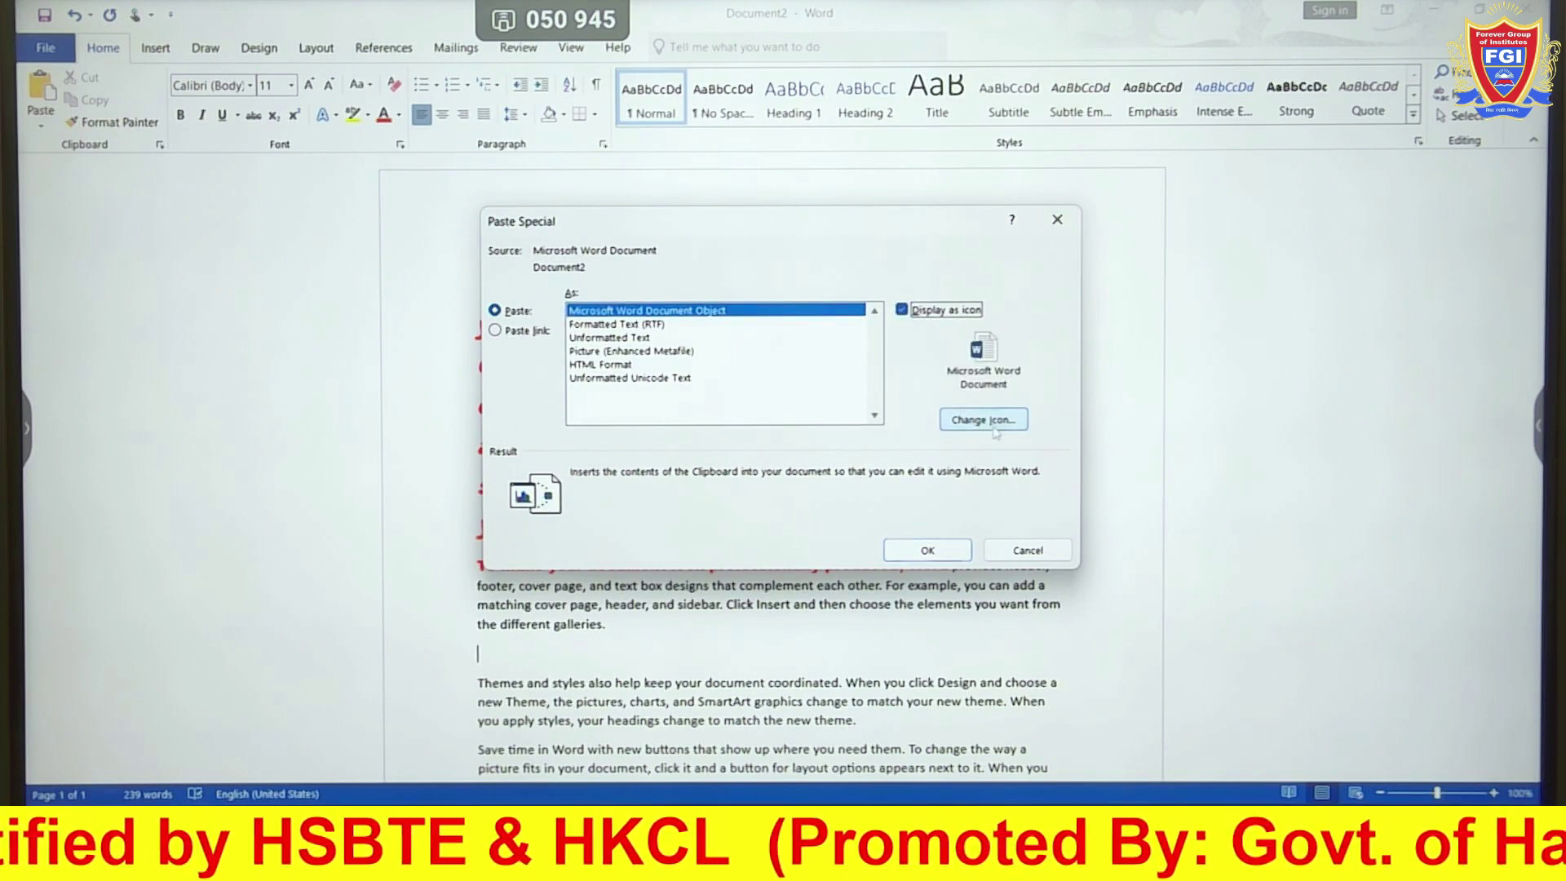
{"action": "left_click", "coordinate": [987, 424]}
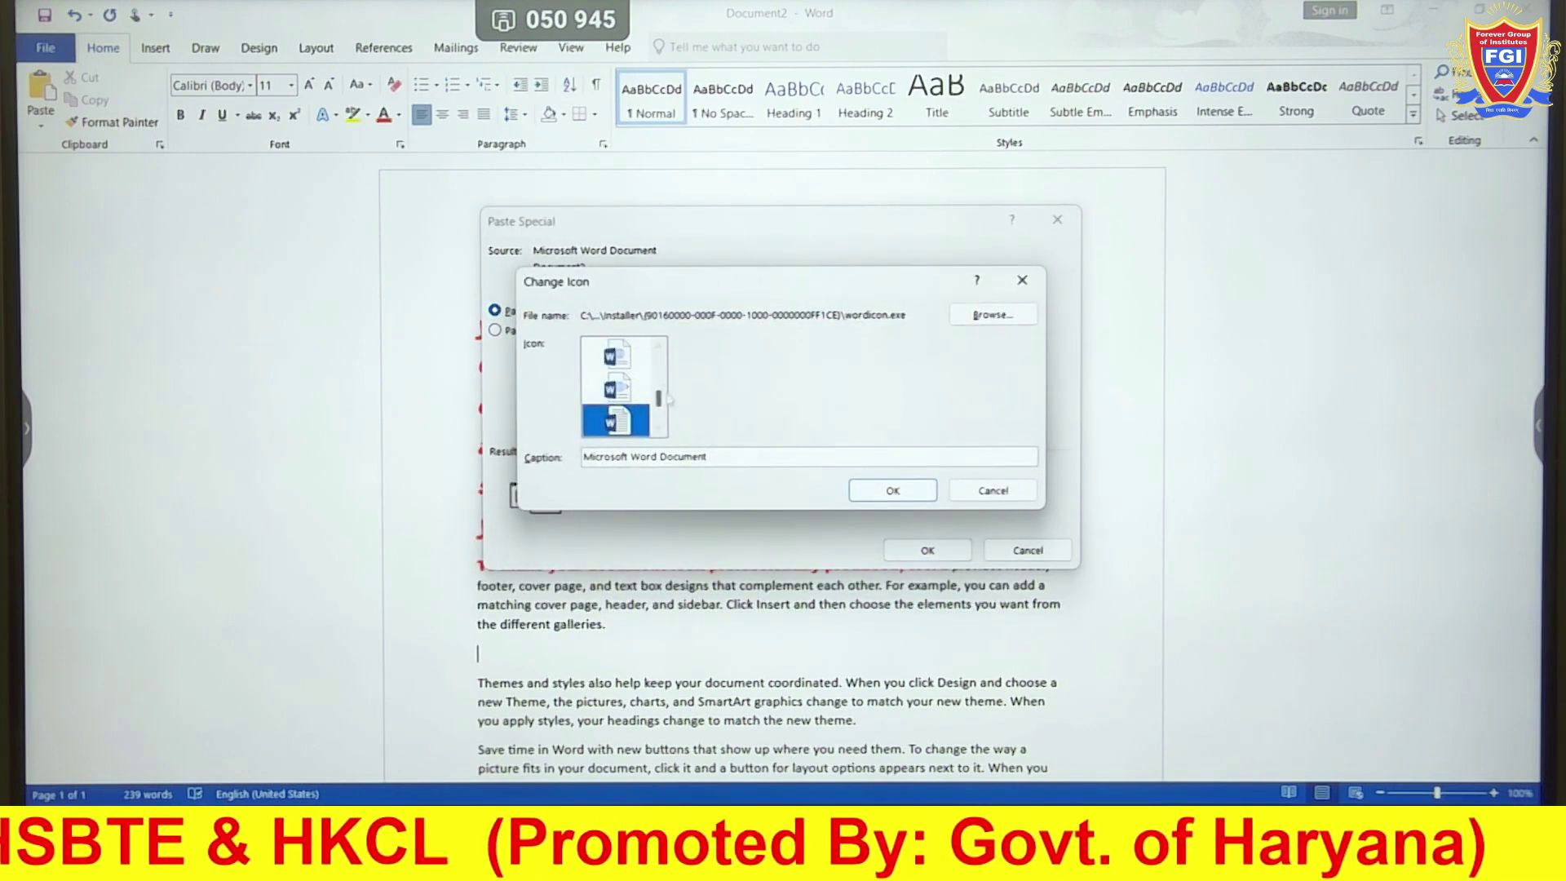
{"action": "left_click_drag", "start_coordinate": [658, 400], "coordinate": [659, 378]}
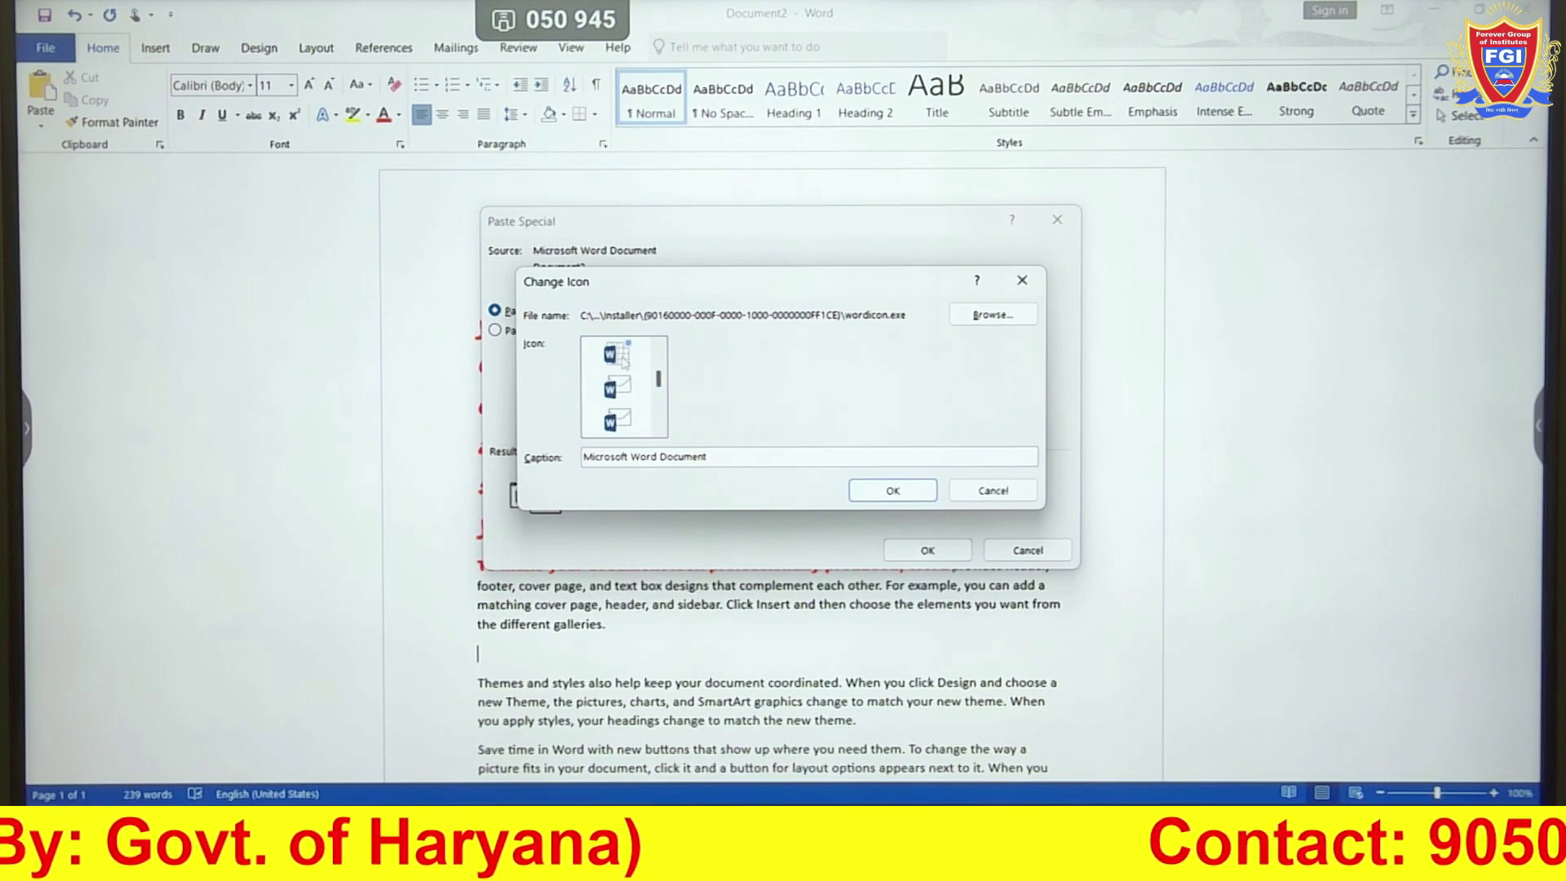
{"action": "left_click", "coordinate": [623, 359]}
{"action": "left_click", "coordinate": [892, 491]}
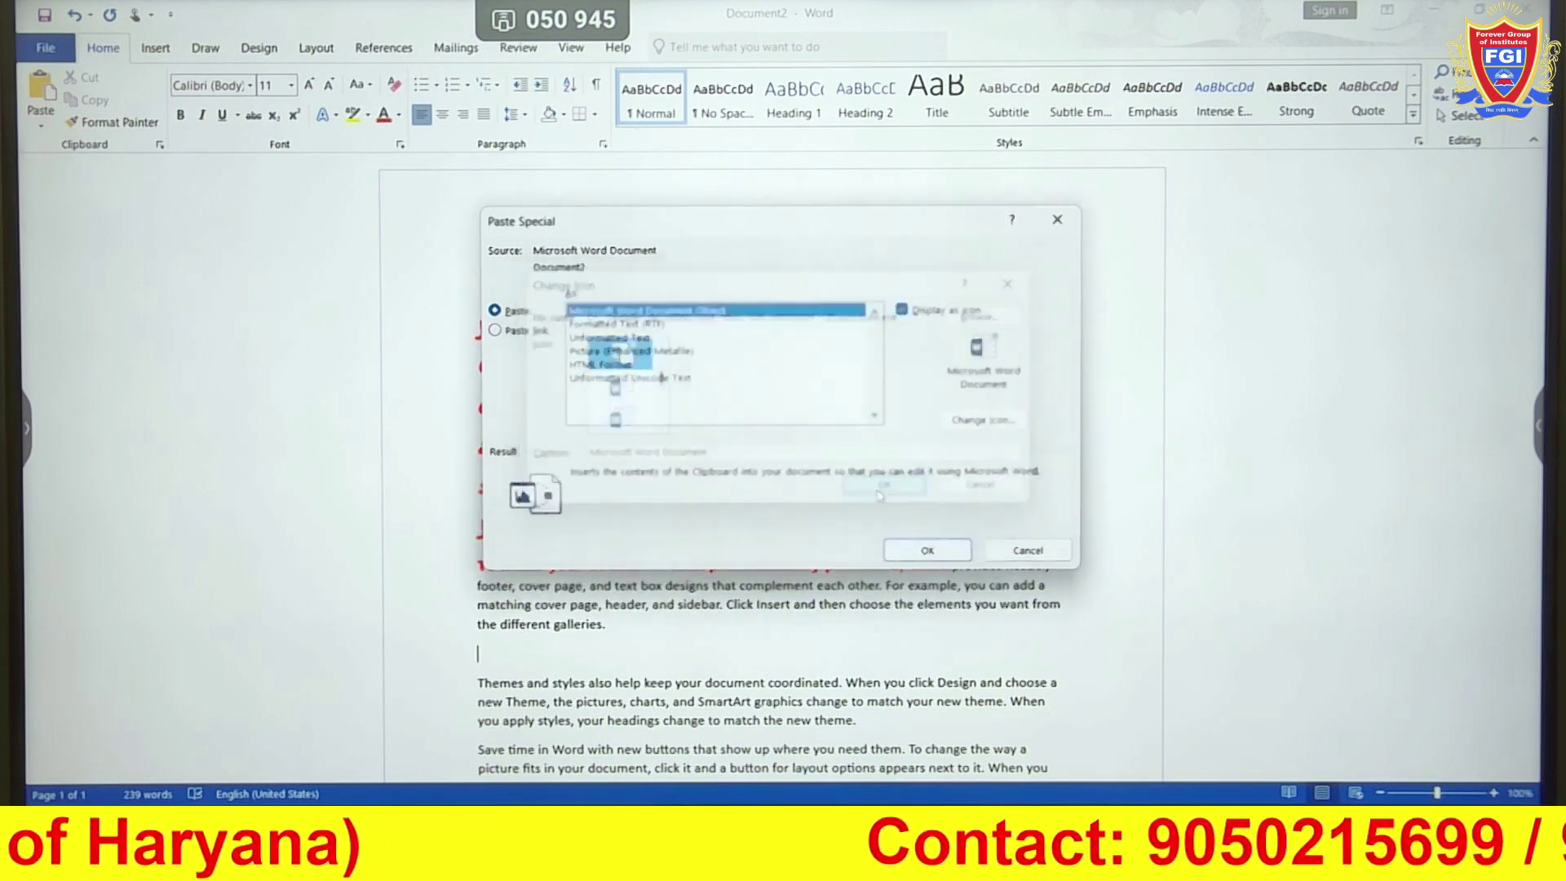
{"action": "left_click", "coordinate": [929, 550]}
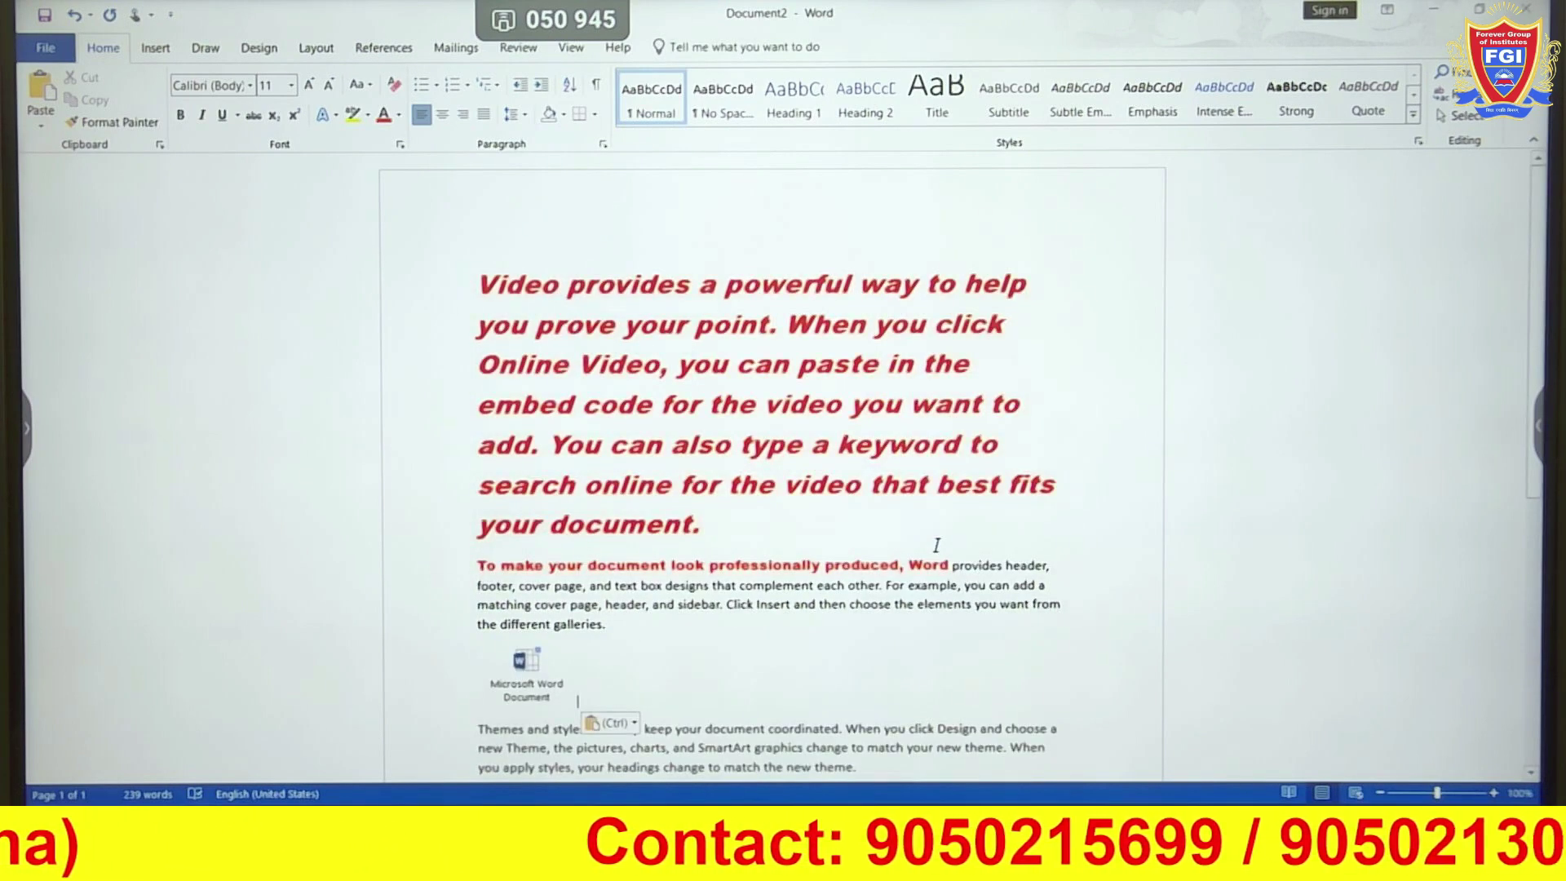
{"action": "double_click", "coordinate": [526, 665]}
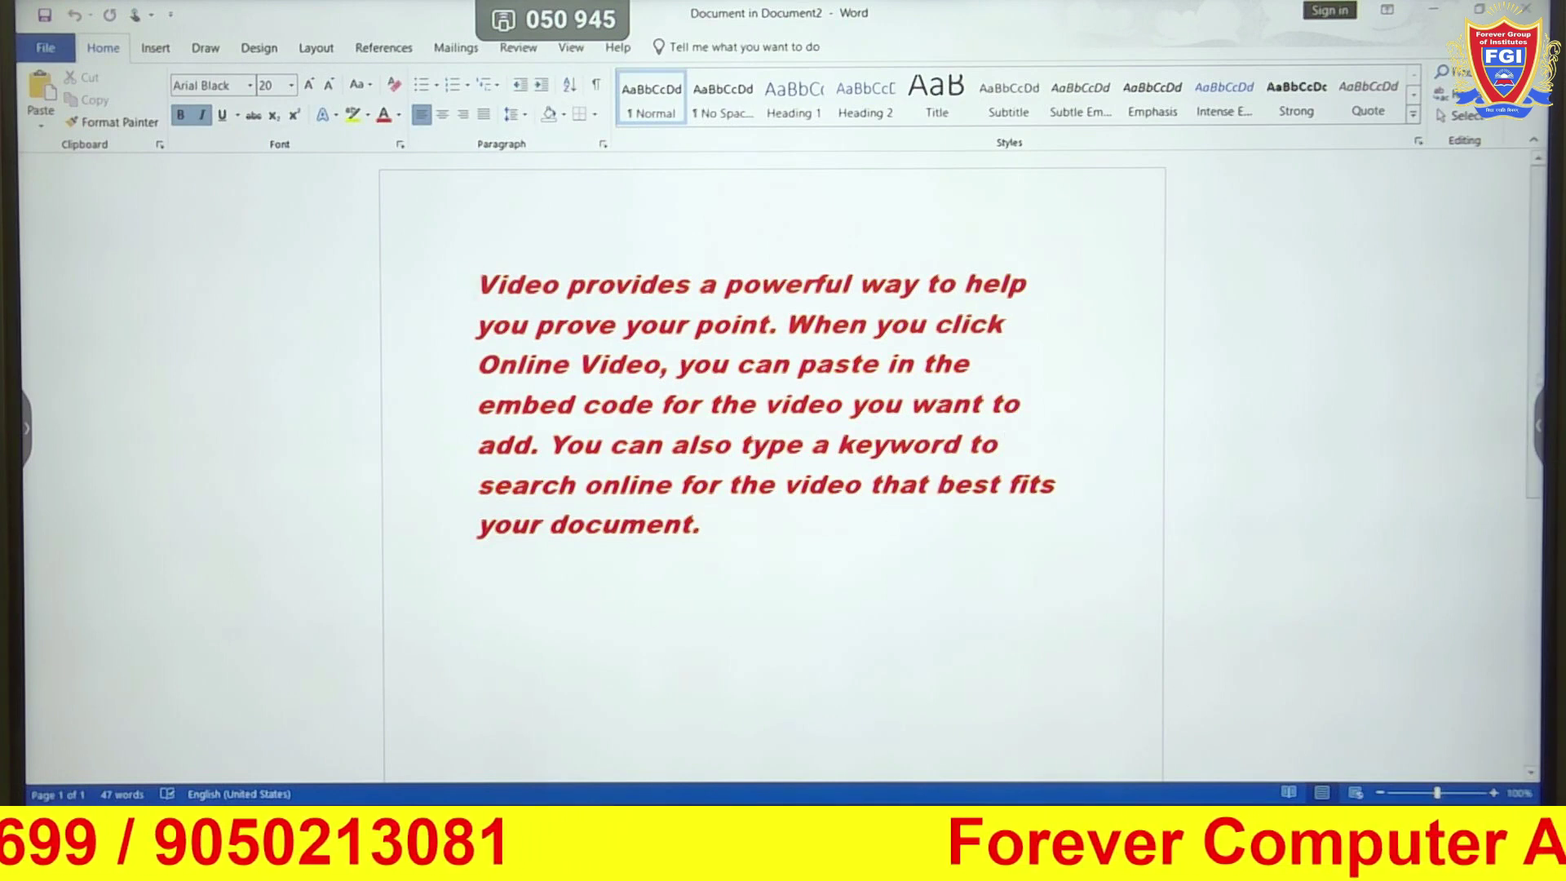
{"action": "scroll", "coordinate": [1080, 643], "scroll_direction": "down", "scroll_amount": 2}
{"action": "scroll", "coordinate": [783, 367], "scroll_direction": "up", "scroll_amount": 2}
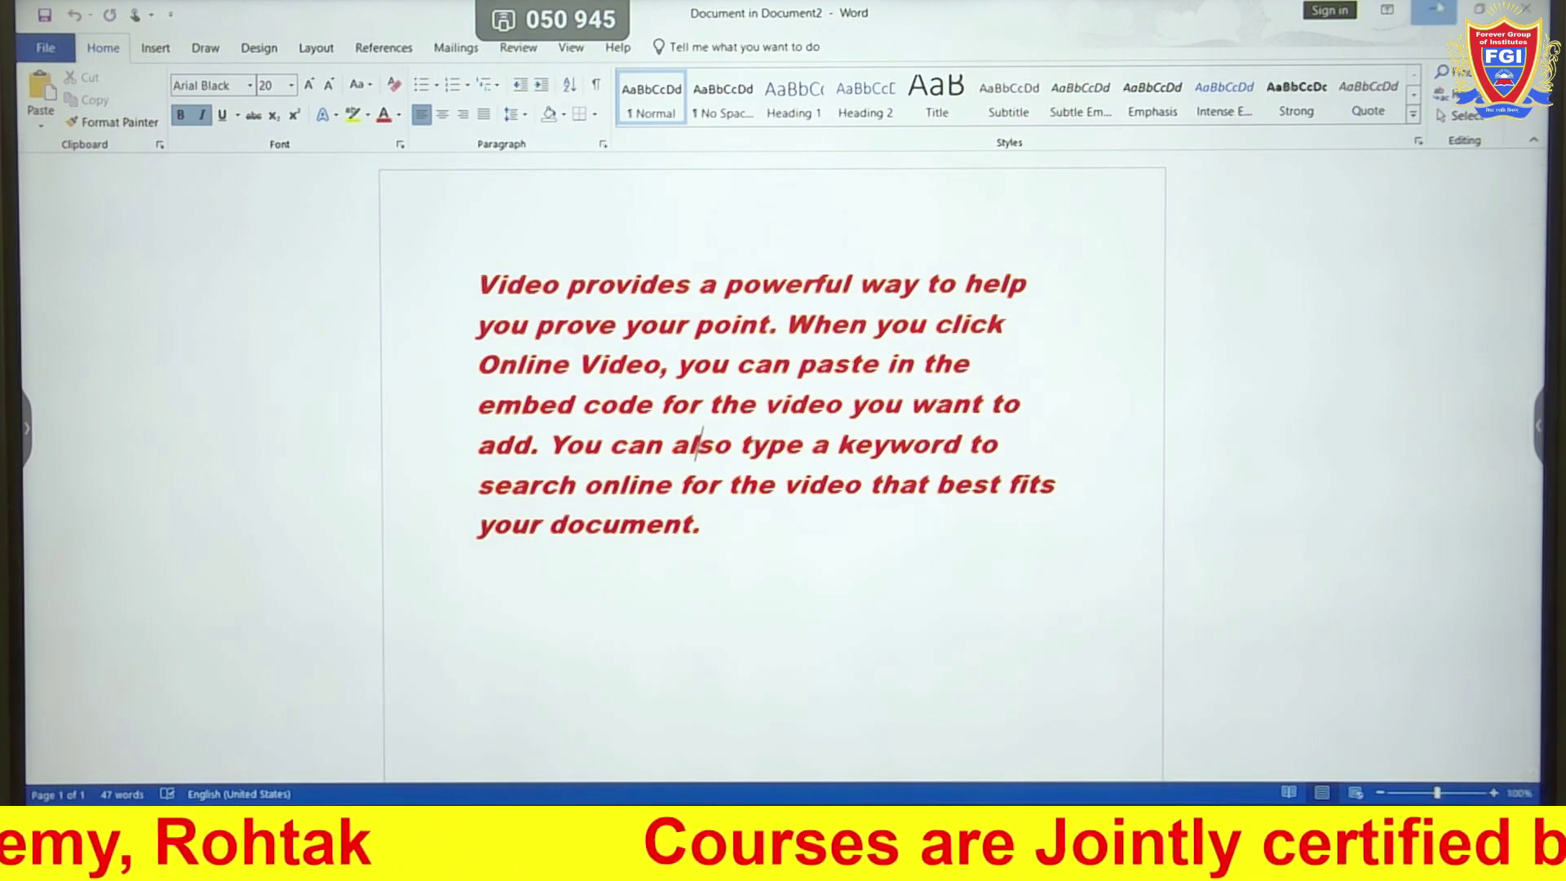
{"action": "left_click", "coordinate": [1436, 9]}
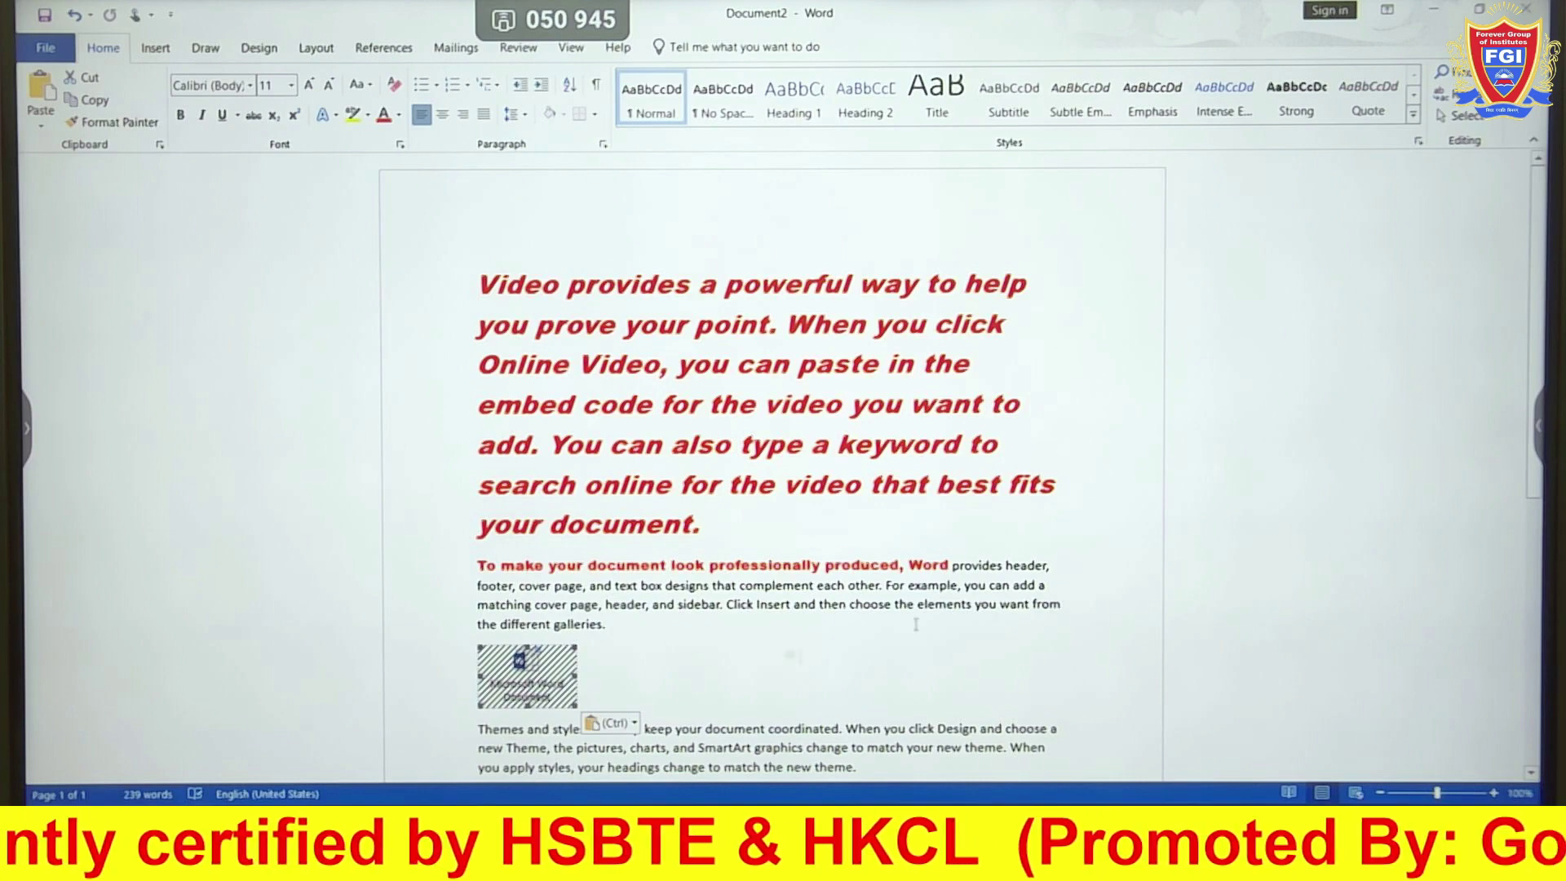
On a new line after 'new theme.', paste a link as Picture (Windows Metafile) and select it
{"action": "left_click", "coordinate": [856, 766]}
{"action": "key", "text": "Return"}
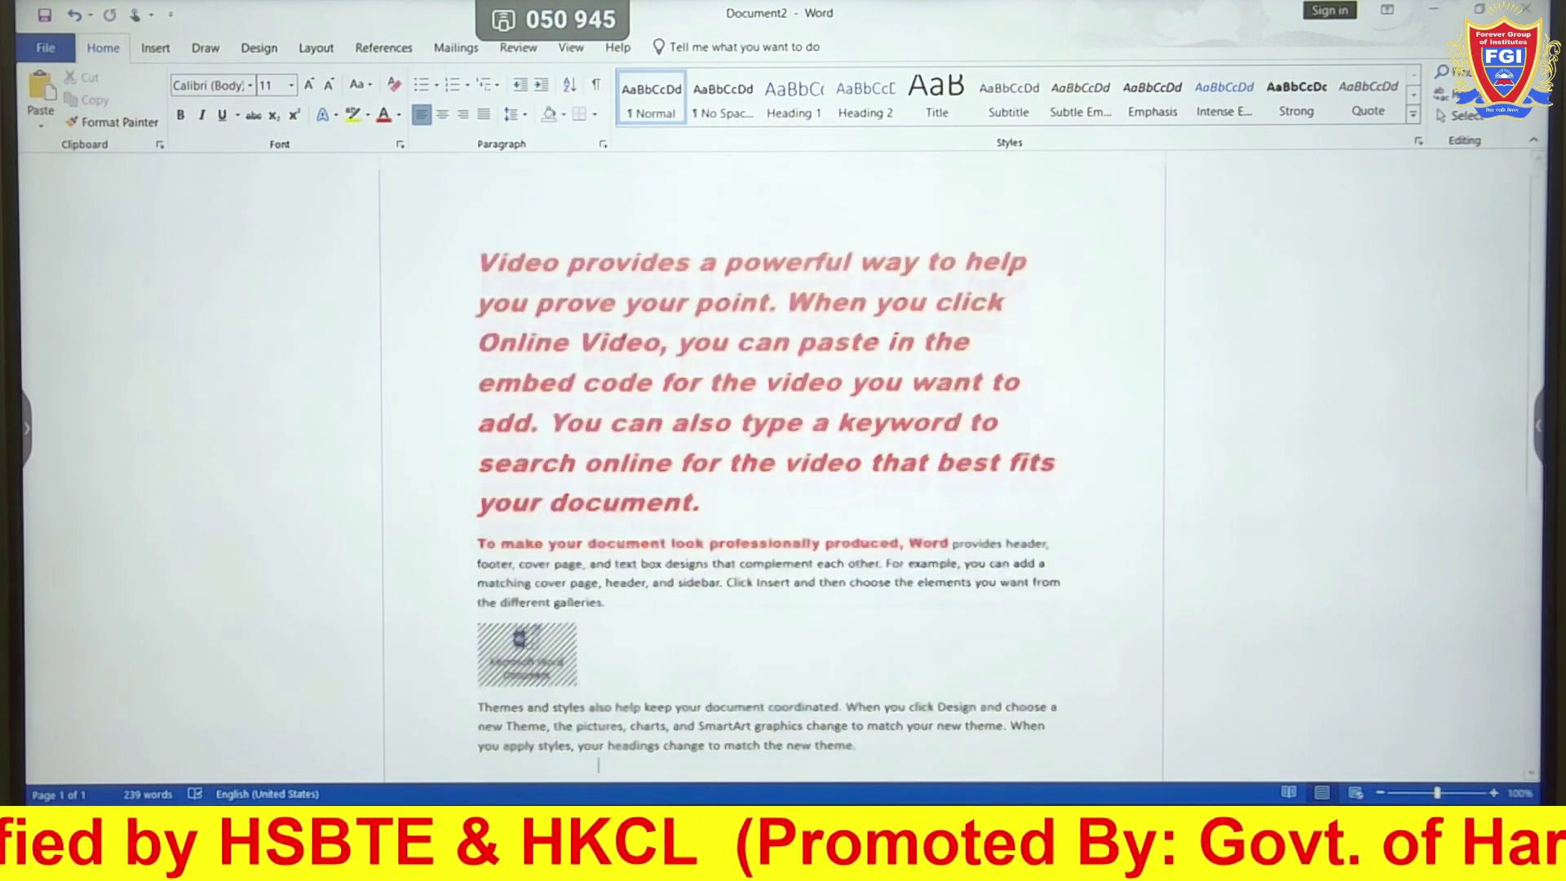
{"action": "left_click", "coordinate": [41, 123]}
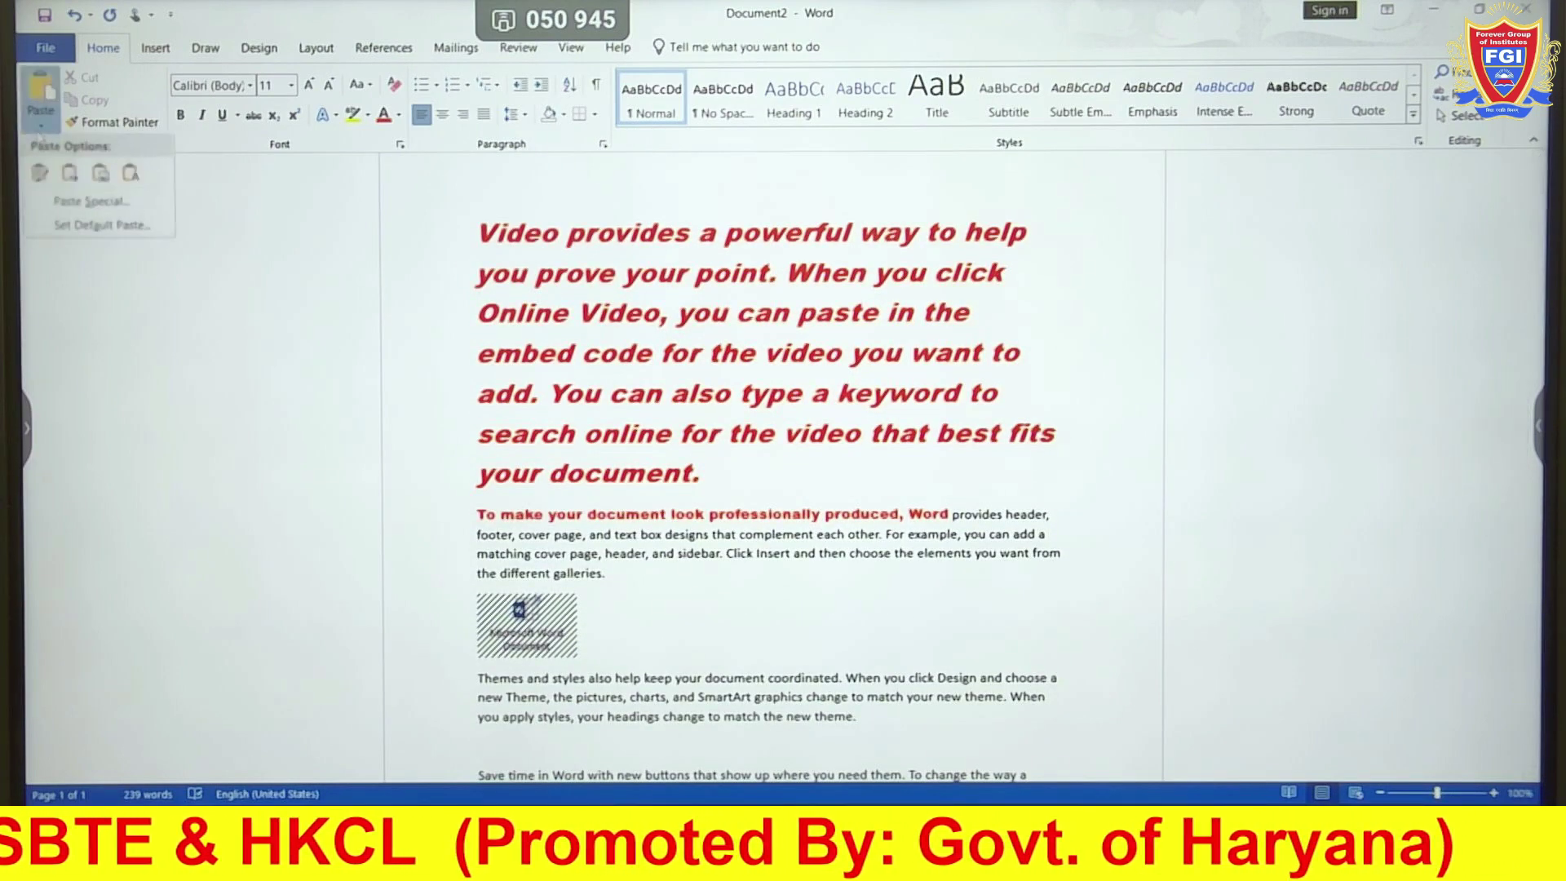
{"action": "left_click", "coordinate": [88, 201]}
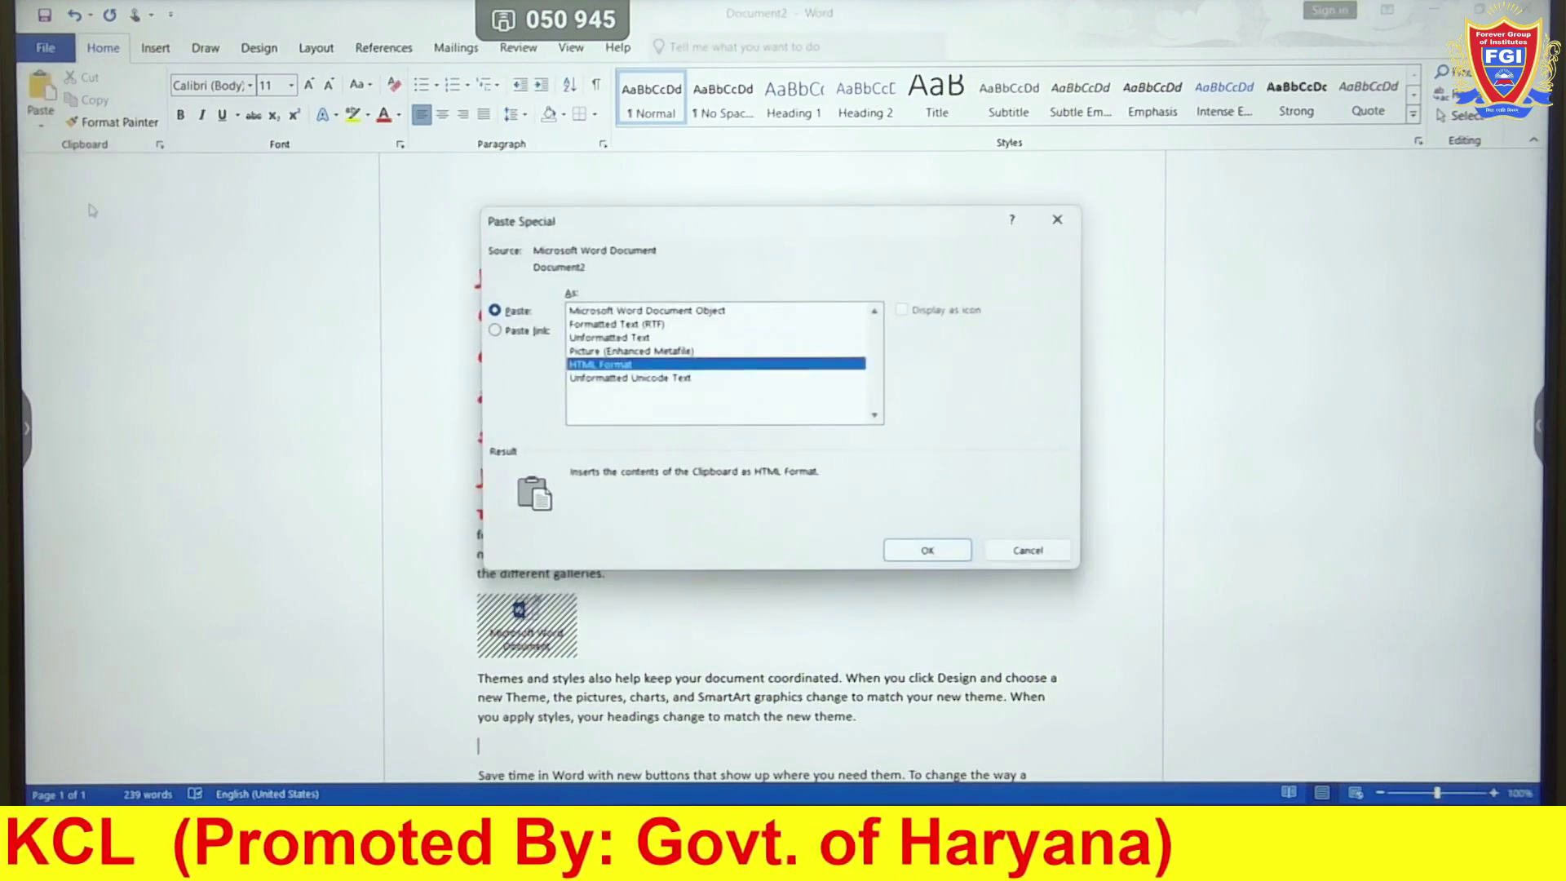
{"action": "left_click", "coordinate": [495, 330]}
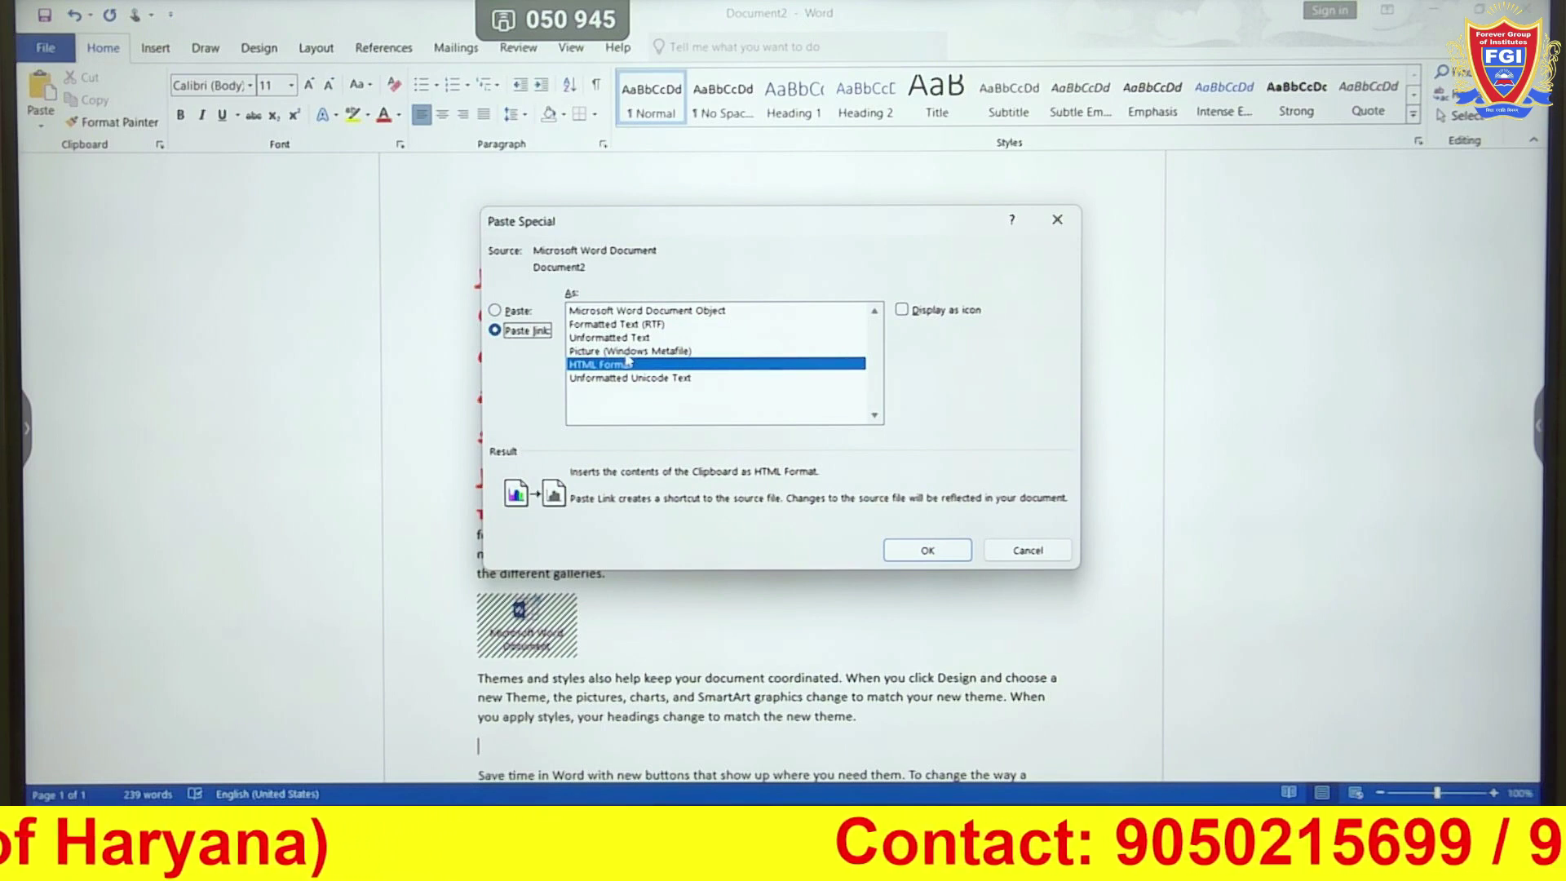
{"action": "left_click", "coordinate": [627, 351]}
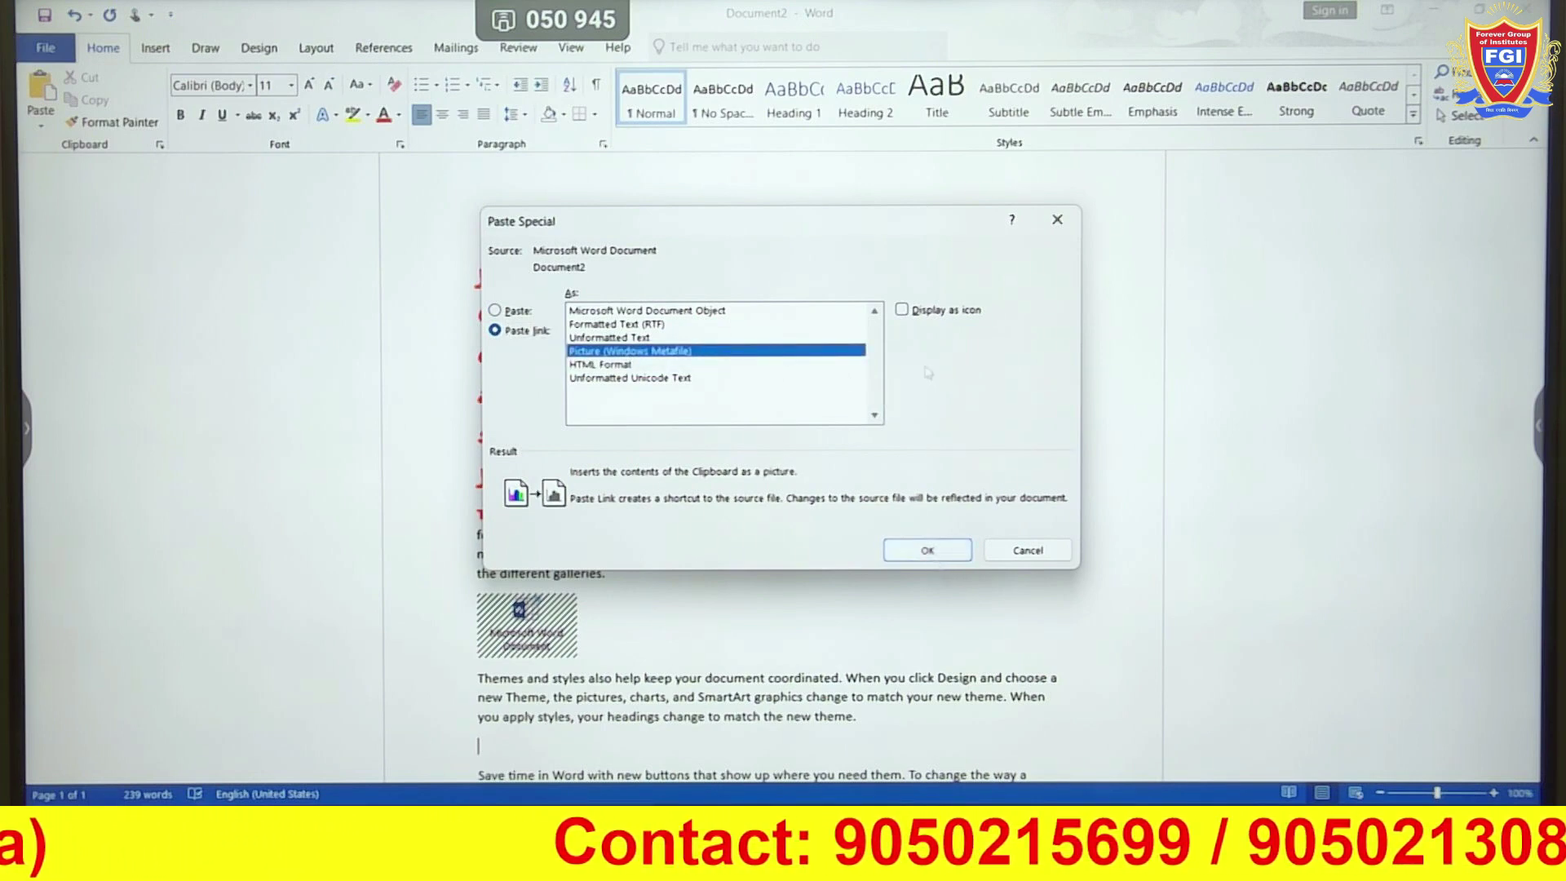
{"action": "left_click", "coordinate": [930, 548]}
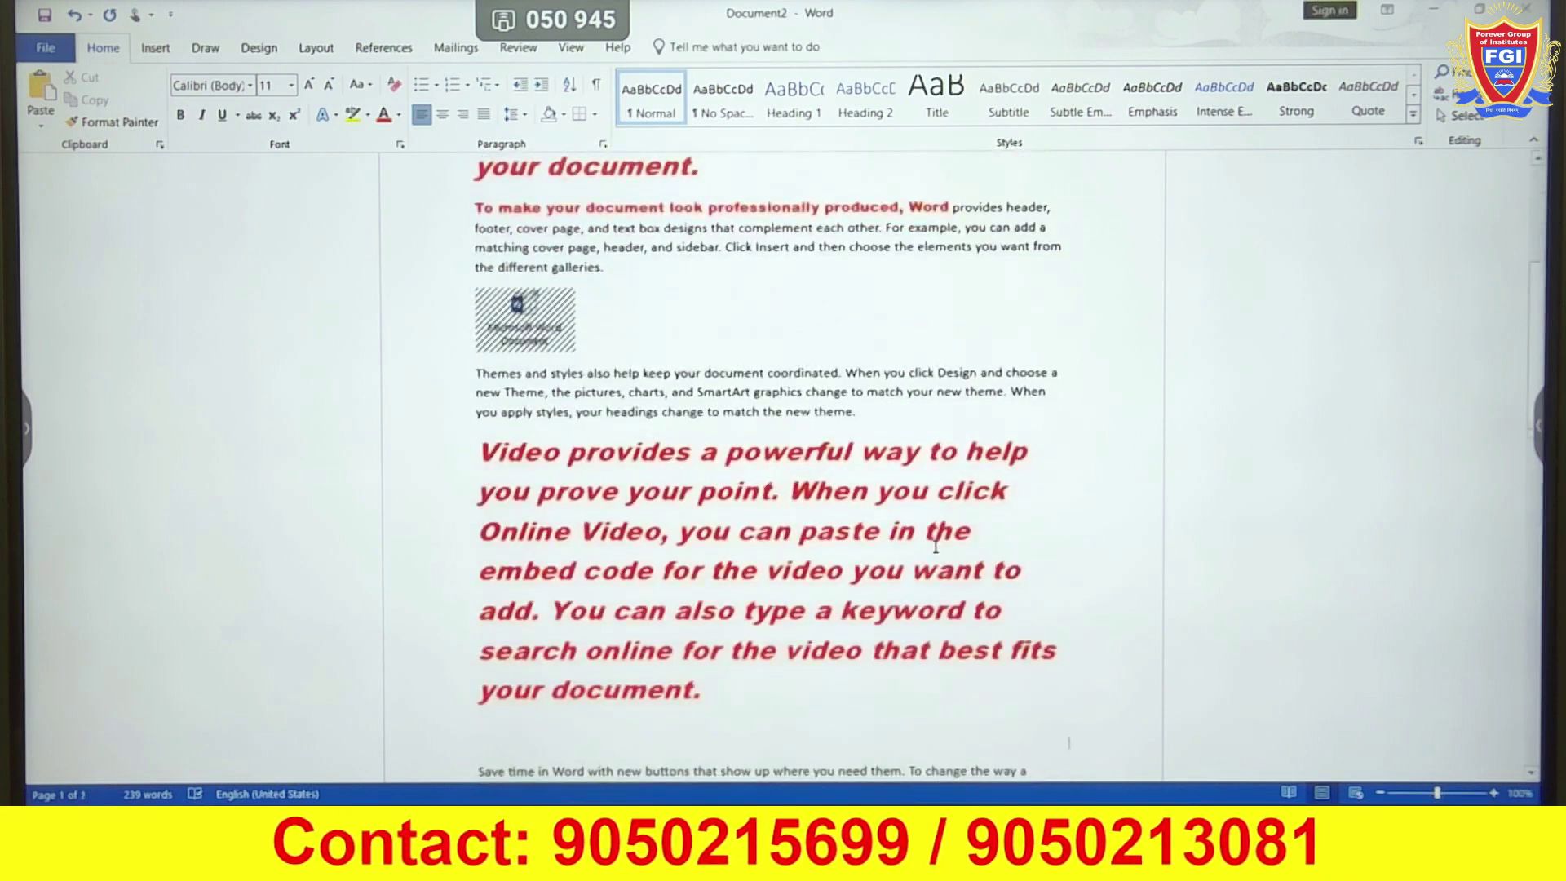
{"action": "left_click", "coordinate": [818, 535]}
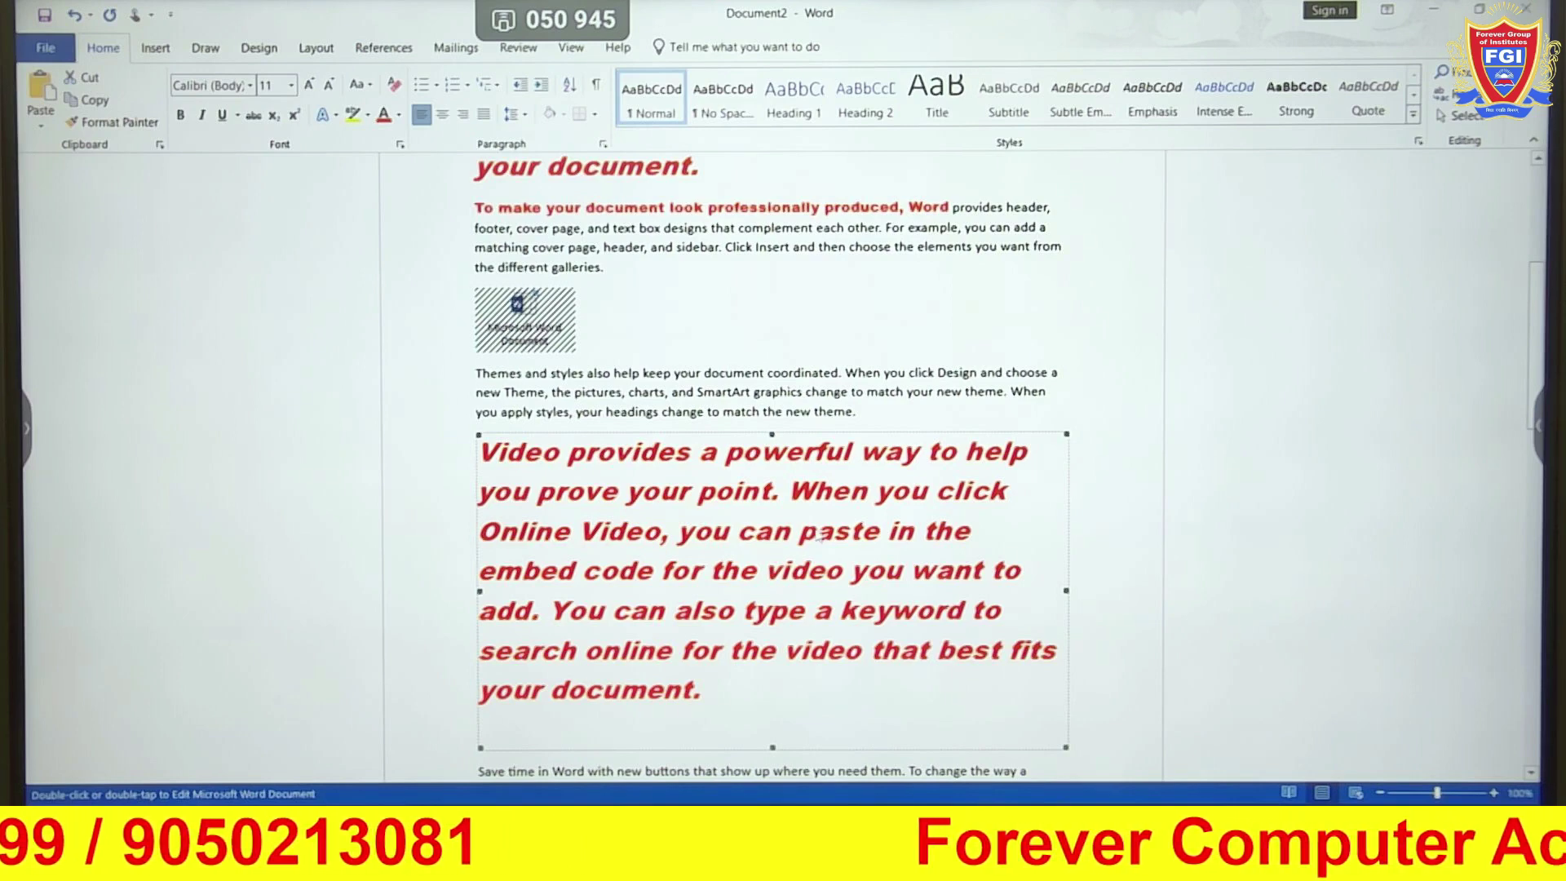
{"action": "left_click", "coordinate": [55, 127]}
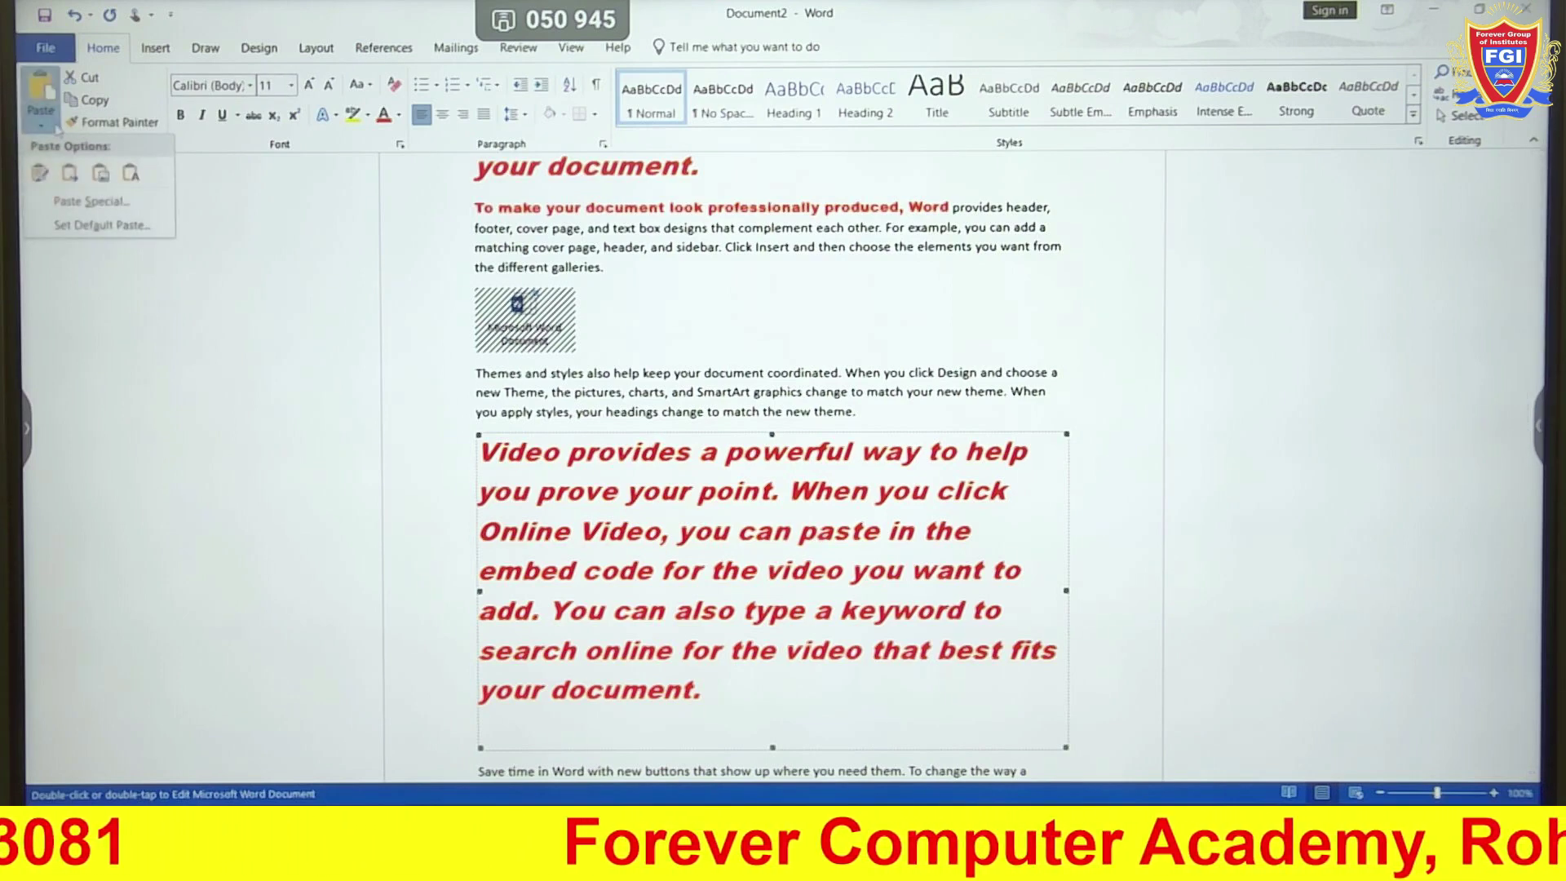
{"action": "left_click", "coordinate": [96, 203]}
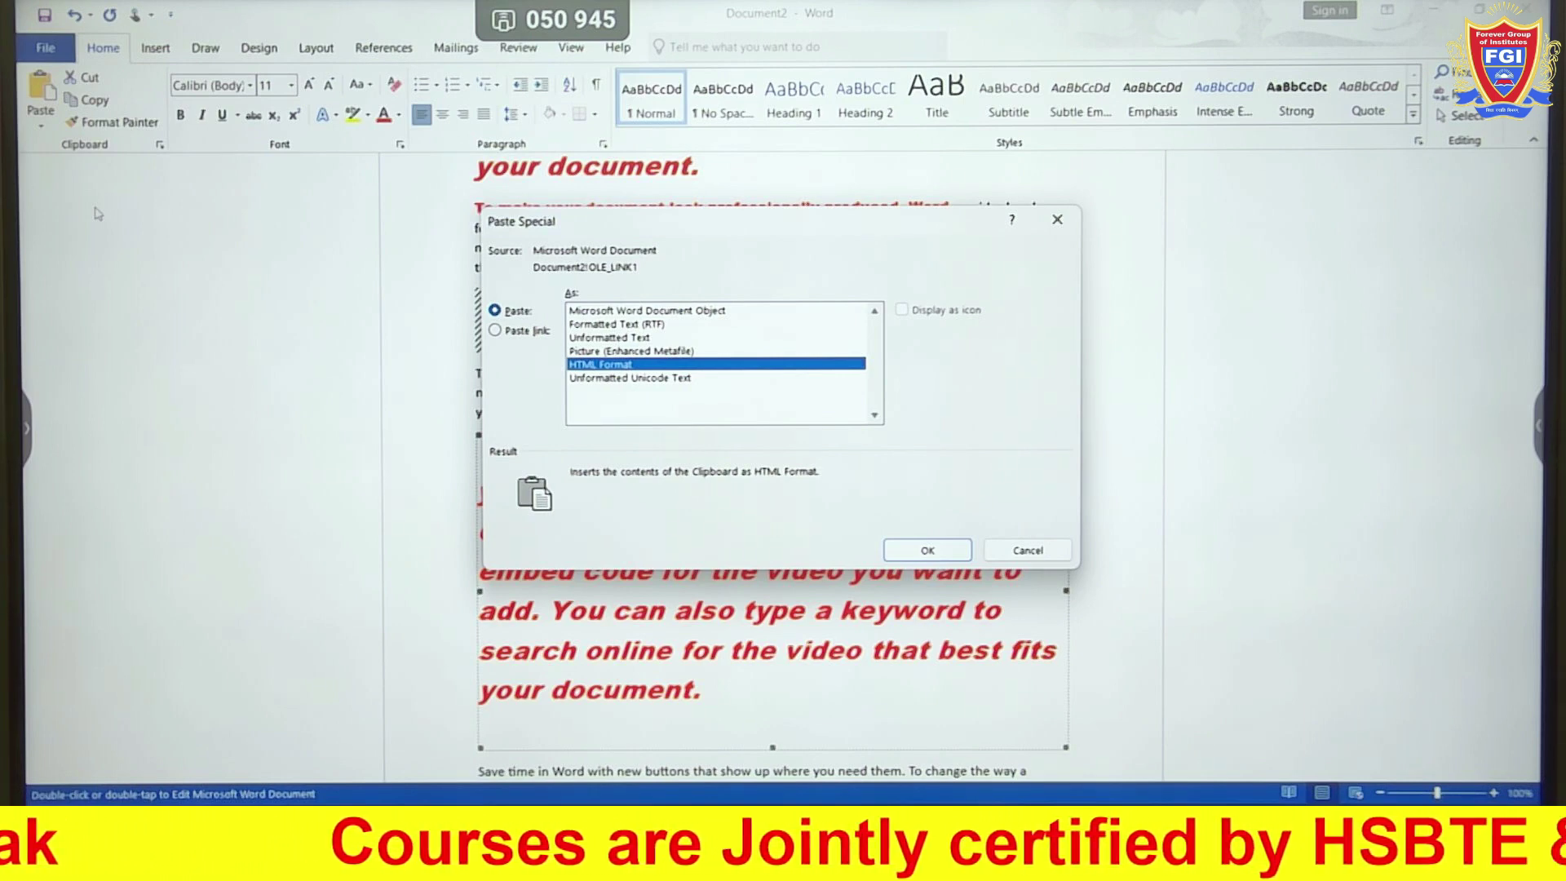
{"action": "left_click", "coordinate": [1057, 219]}
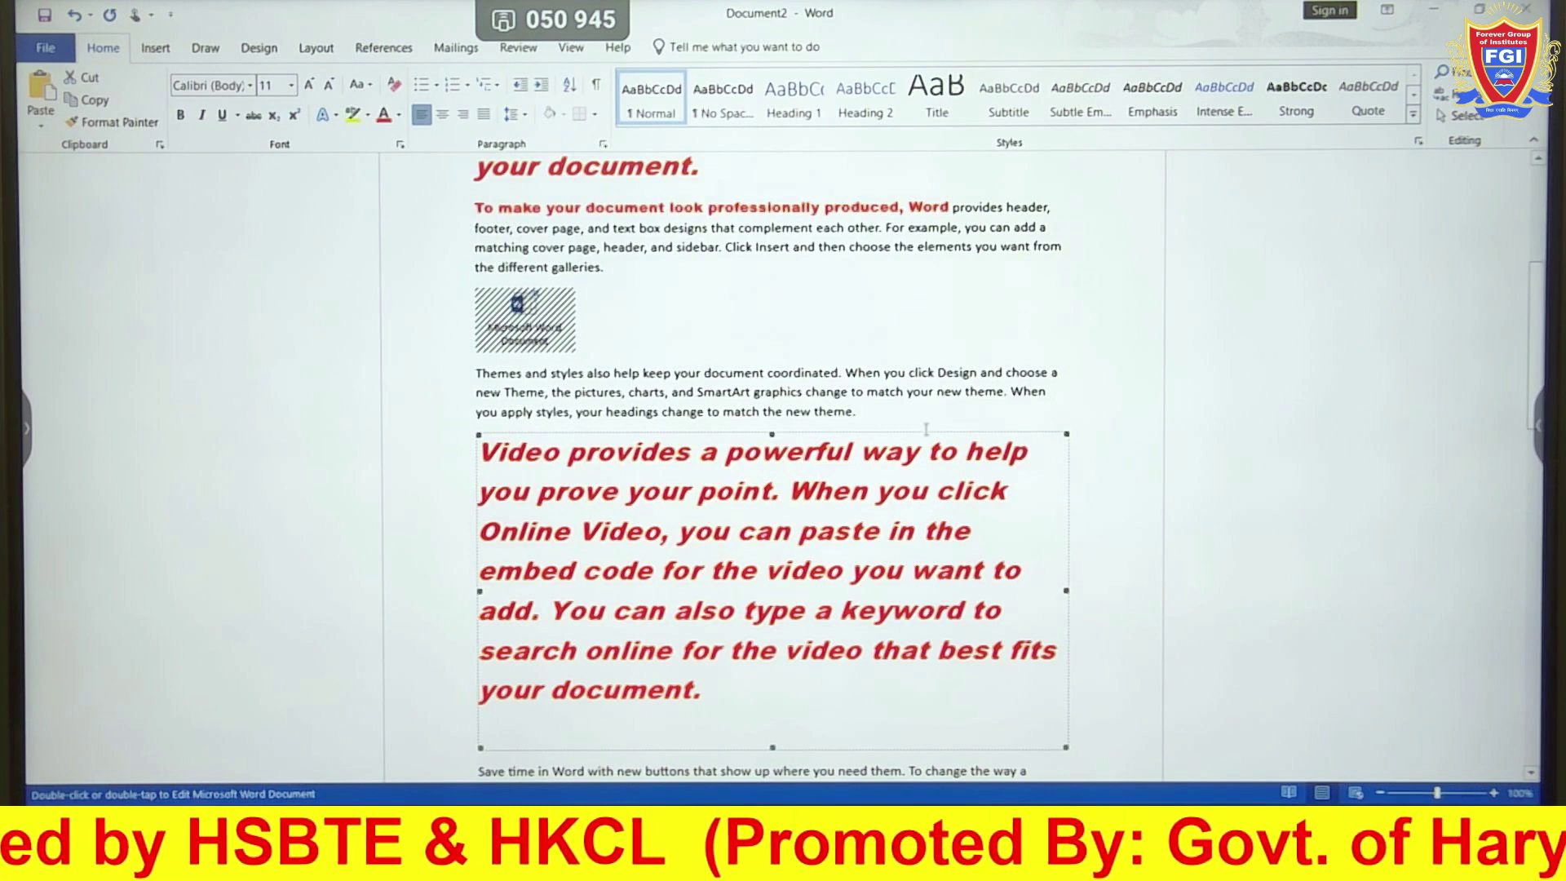
Replace the document's content with fresh =rand() sample paragraphs
{"action": "left_click", "coordinate": [1238, 239]}
{"action": "scroll", "coordinate": [1238, 239], "scroll_direction": "down", "scroll_amount": 10}
{"action": "key", "text": "ctrl+a"}
{"action": "key", "text": "Delete"}
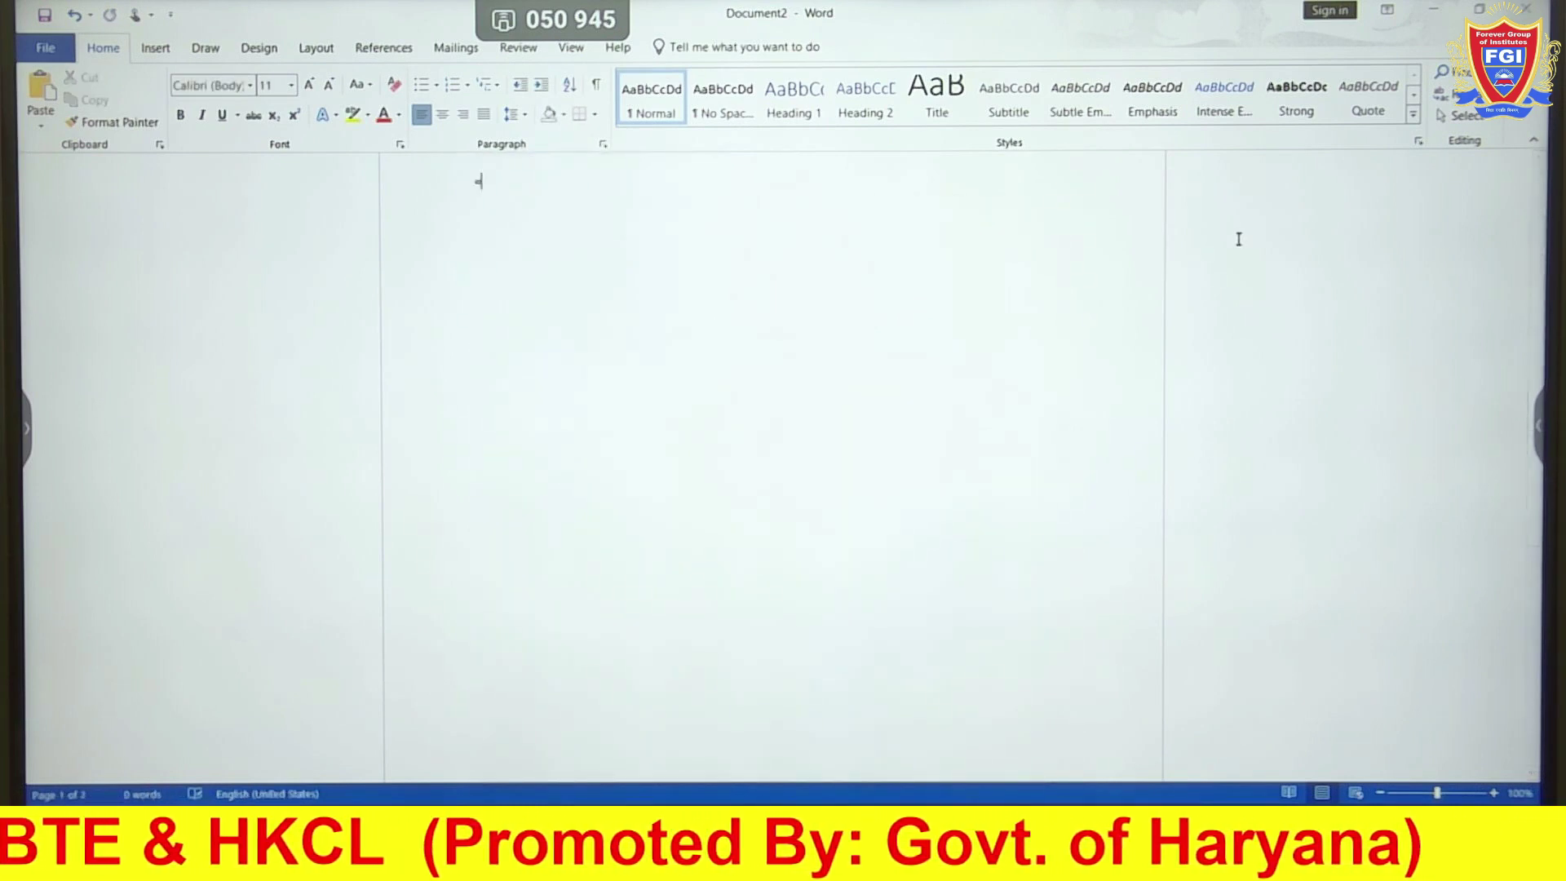
{"action": "type", "text": "=rand()"}
{"action": "key", "text": "Return"}
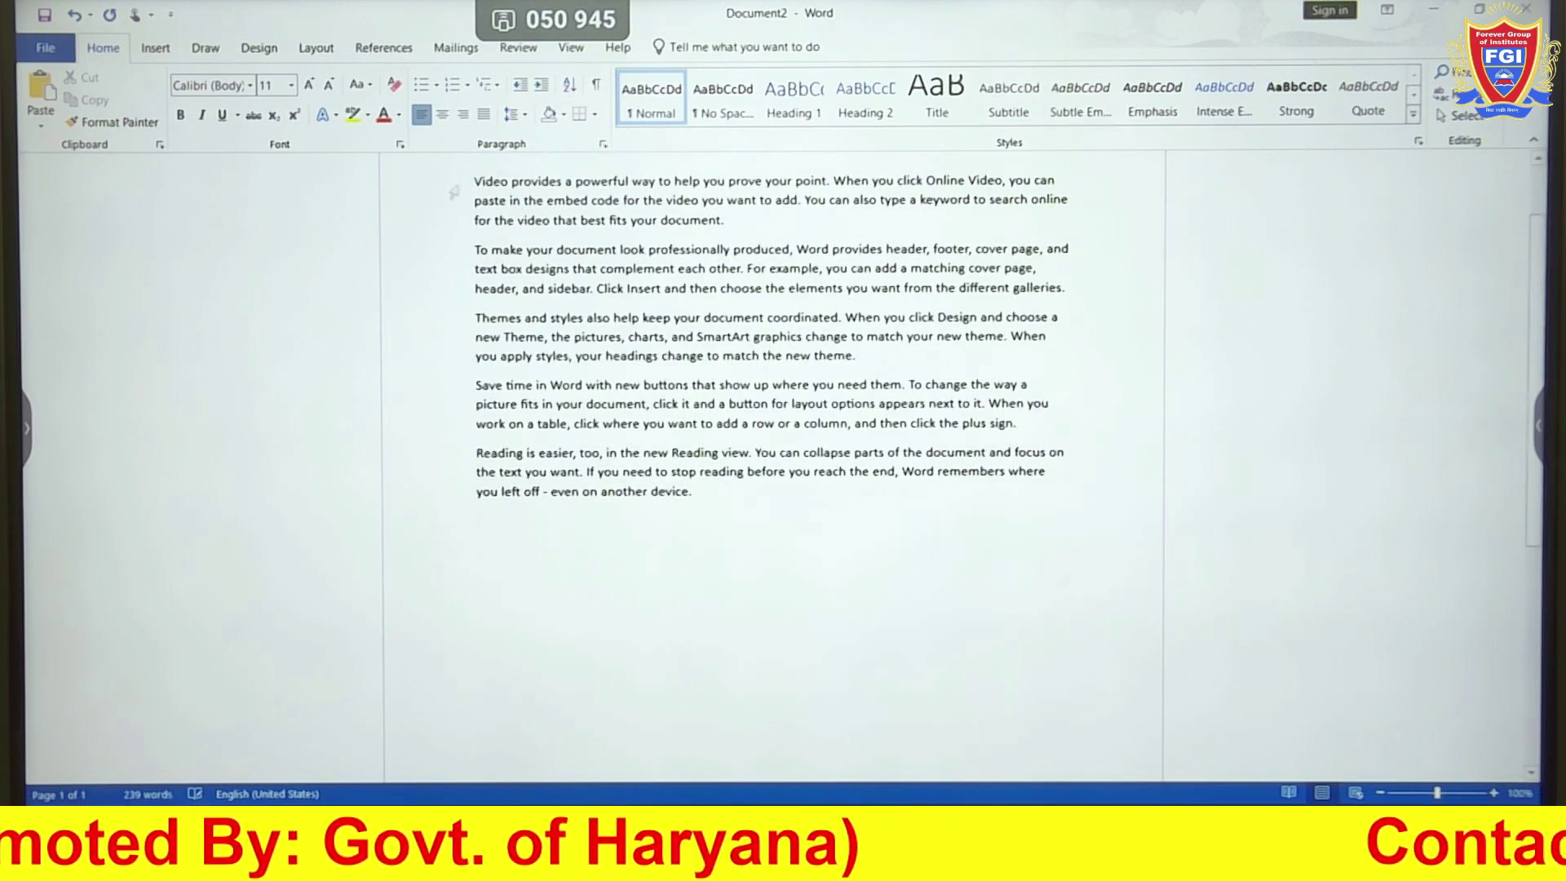
Format the first paragraph and part of the second as red Algerian 18, bold, italic, underlined
{"action": "left_click_drag", "start_coordinate": [476, 181], "coordinate": [870, 288]}
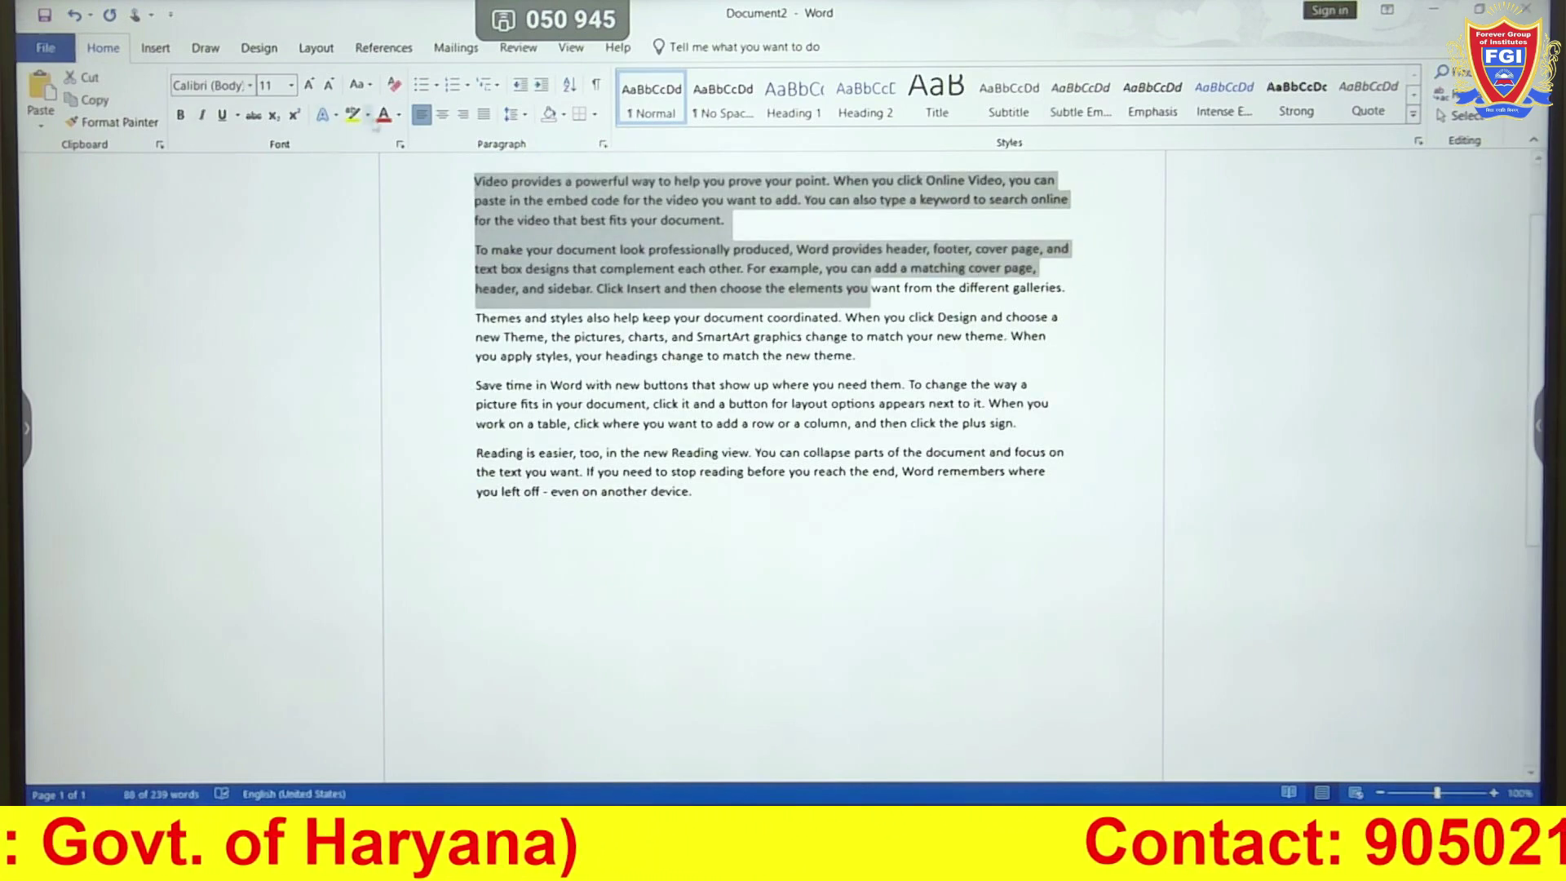
{"action": "left_click", "coordinate": [398, 114]}
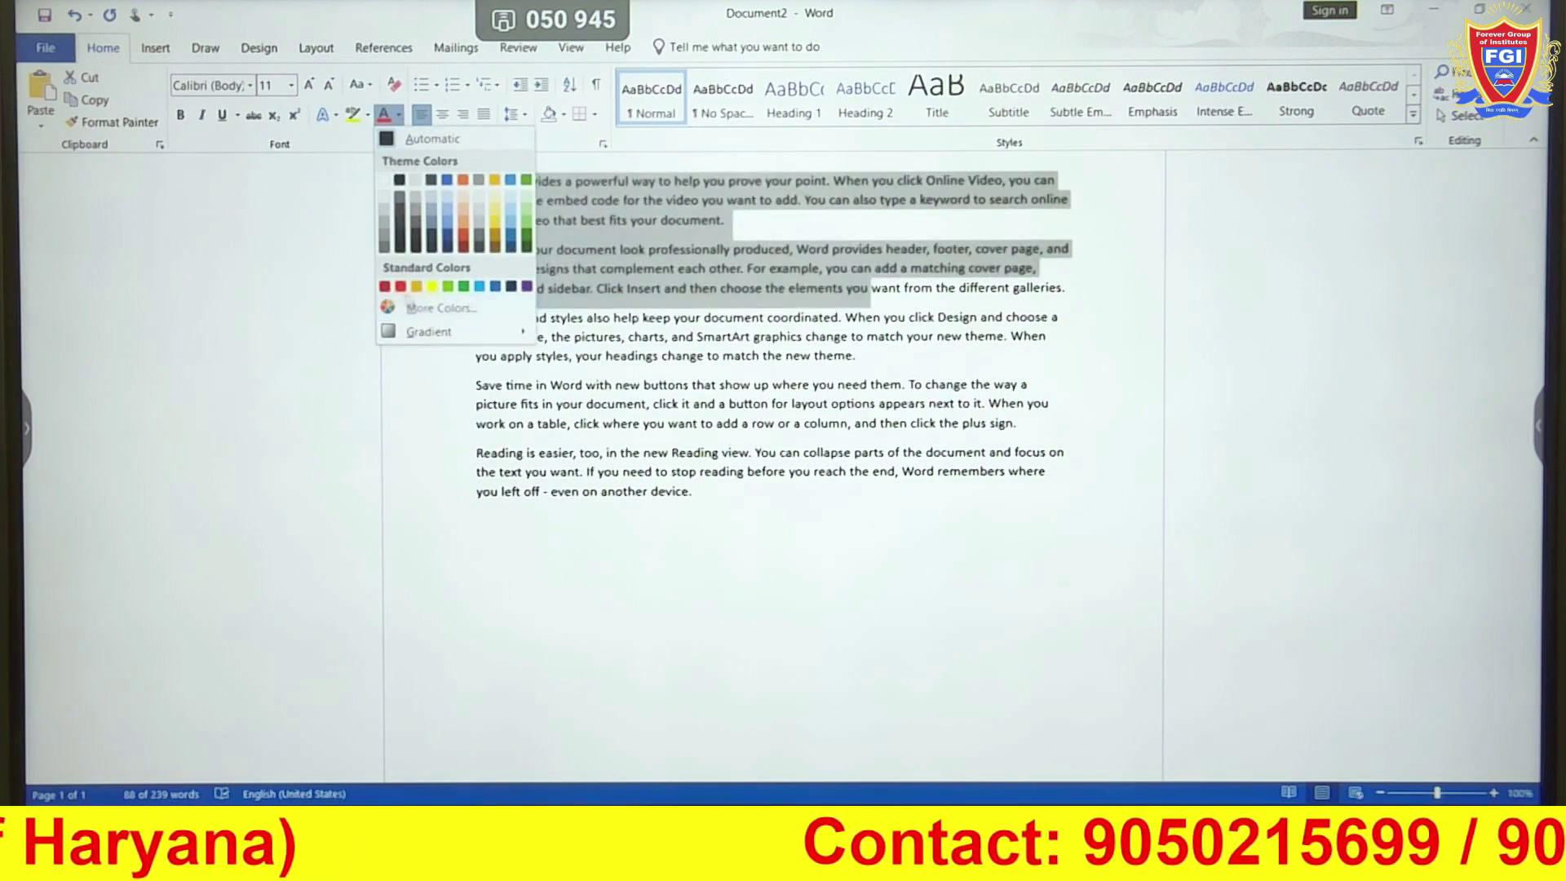
{"action": "left_click", "coordinate": [400, 287]}
{"action": "left_click", "coordinate": [250, 85]}
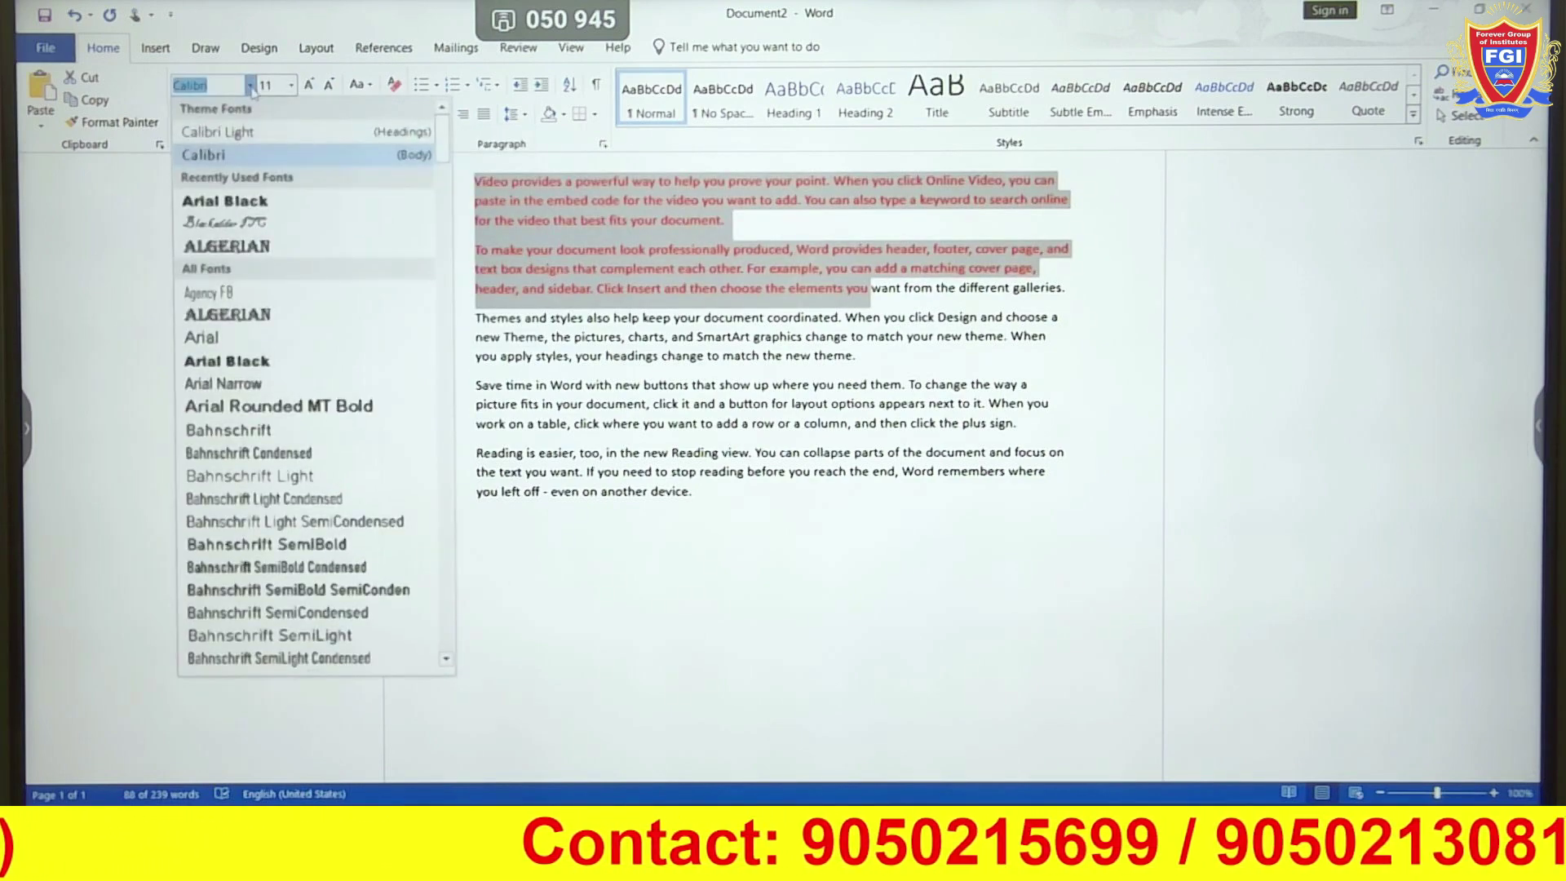
{"action": "left_click", "coordinate": [228, 287]}
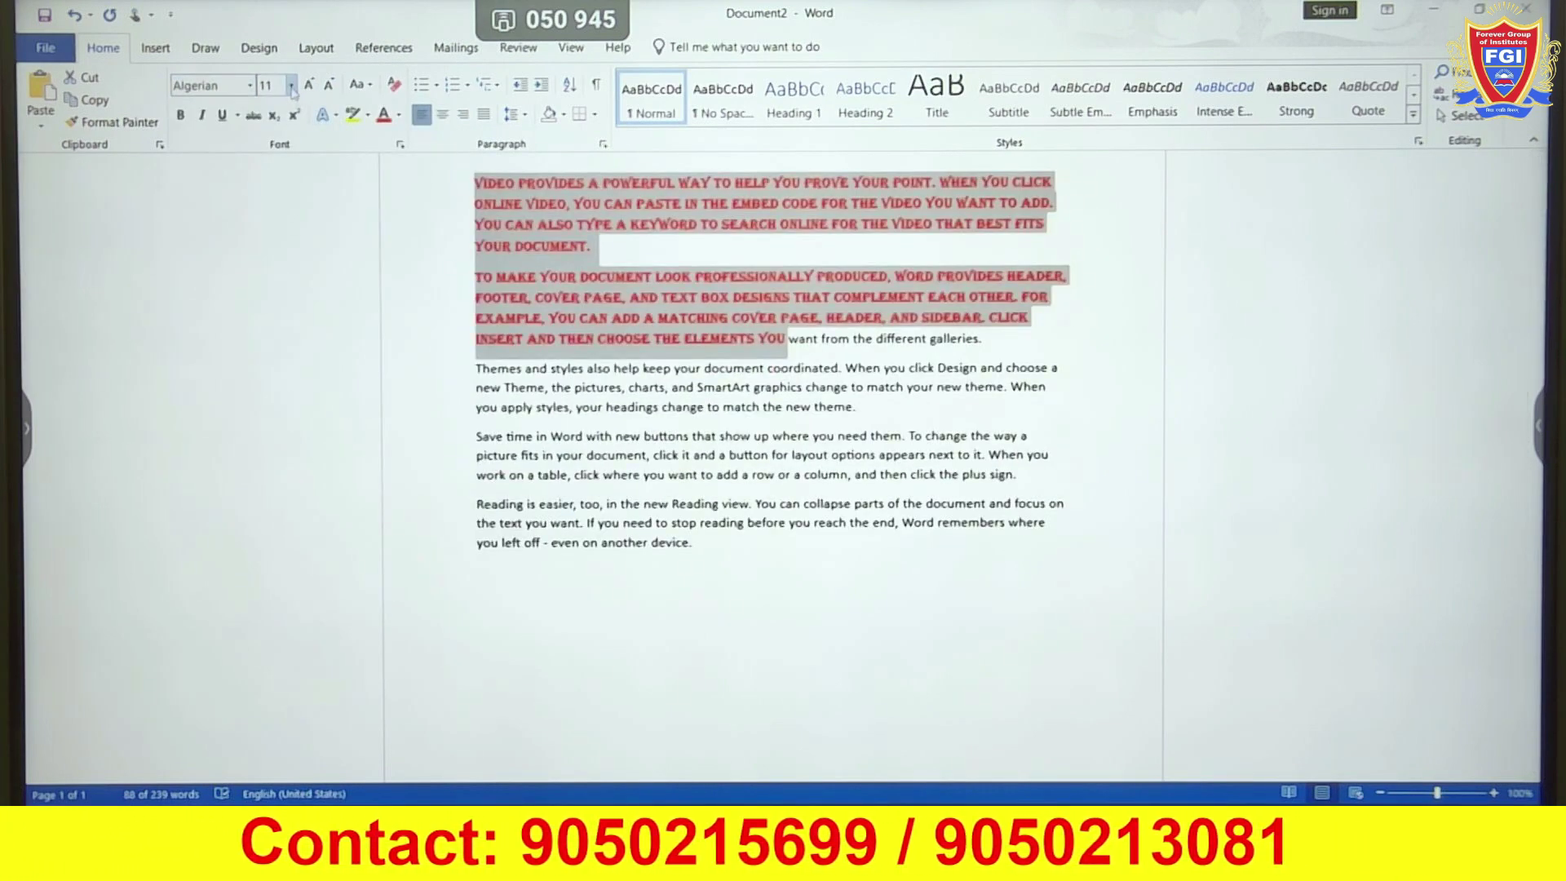
{"action": "left_click", "coordinate": [291, 85]}
{"action": "left_click", "coordinate": [271, 245]}
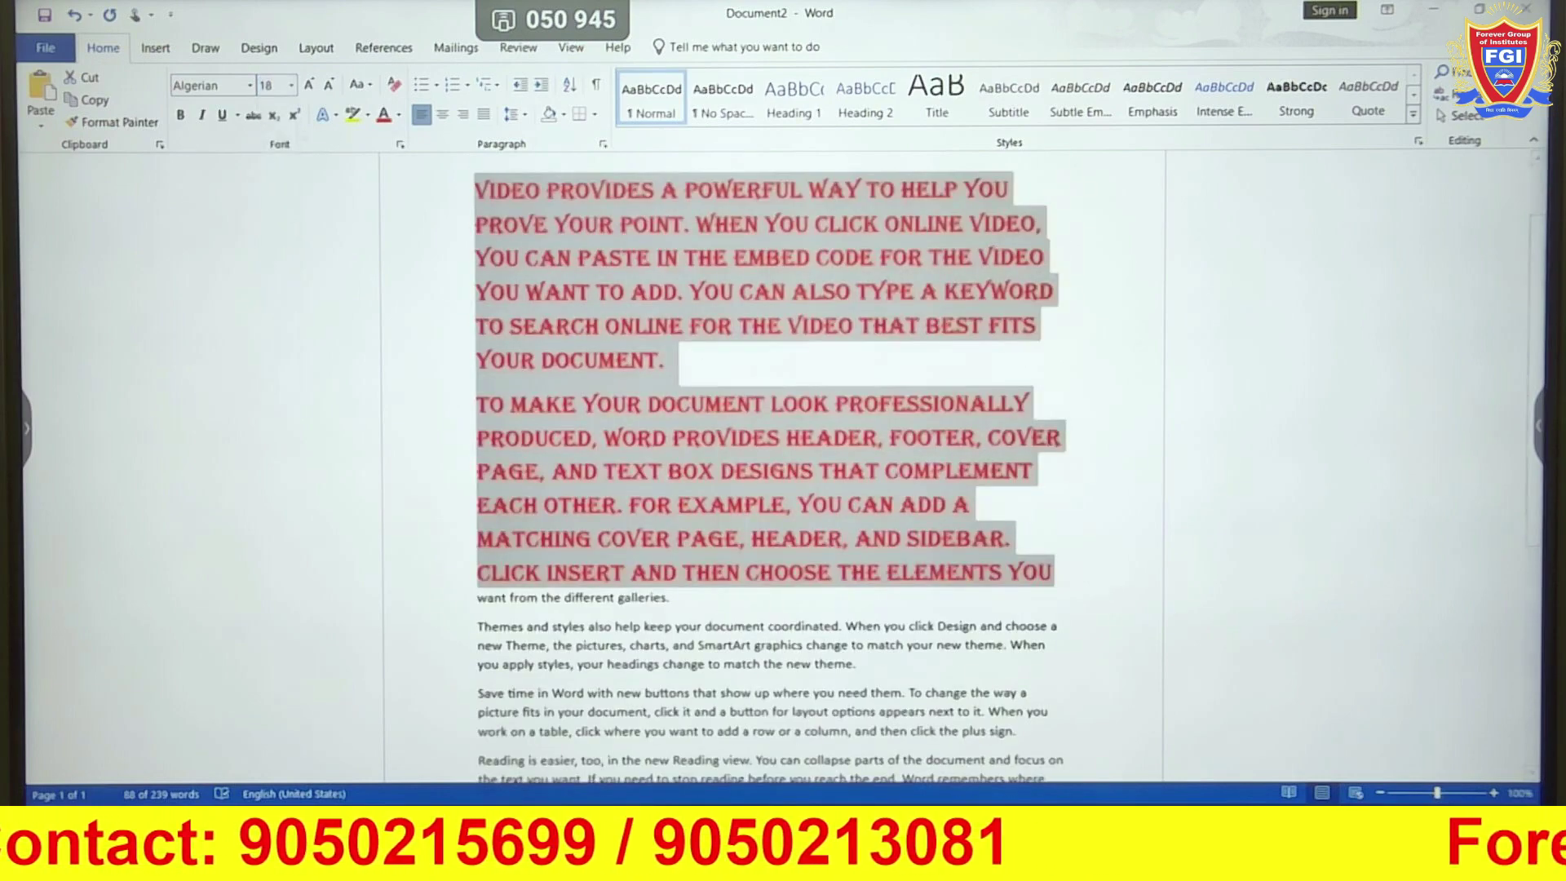
{"action": "left_click", "coordinate": [181, 114]}
{"action": "left_click", "coordinate": [202, 117]}
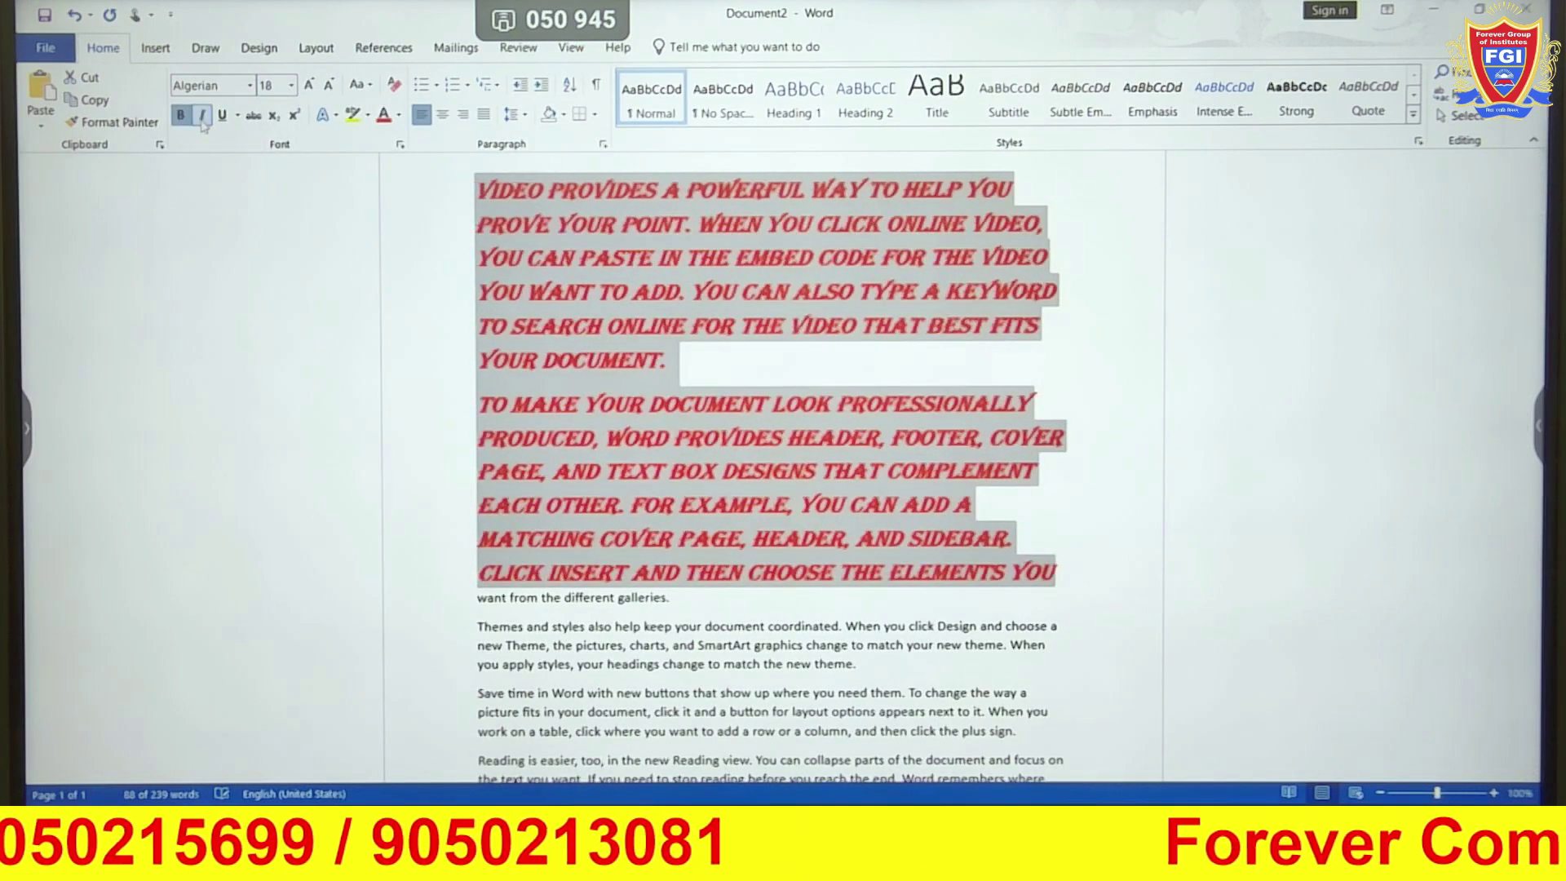
{"action": "left_click", "coordinate": [237, 115]}
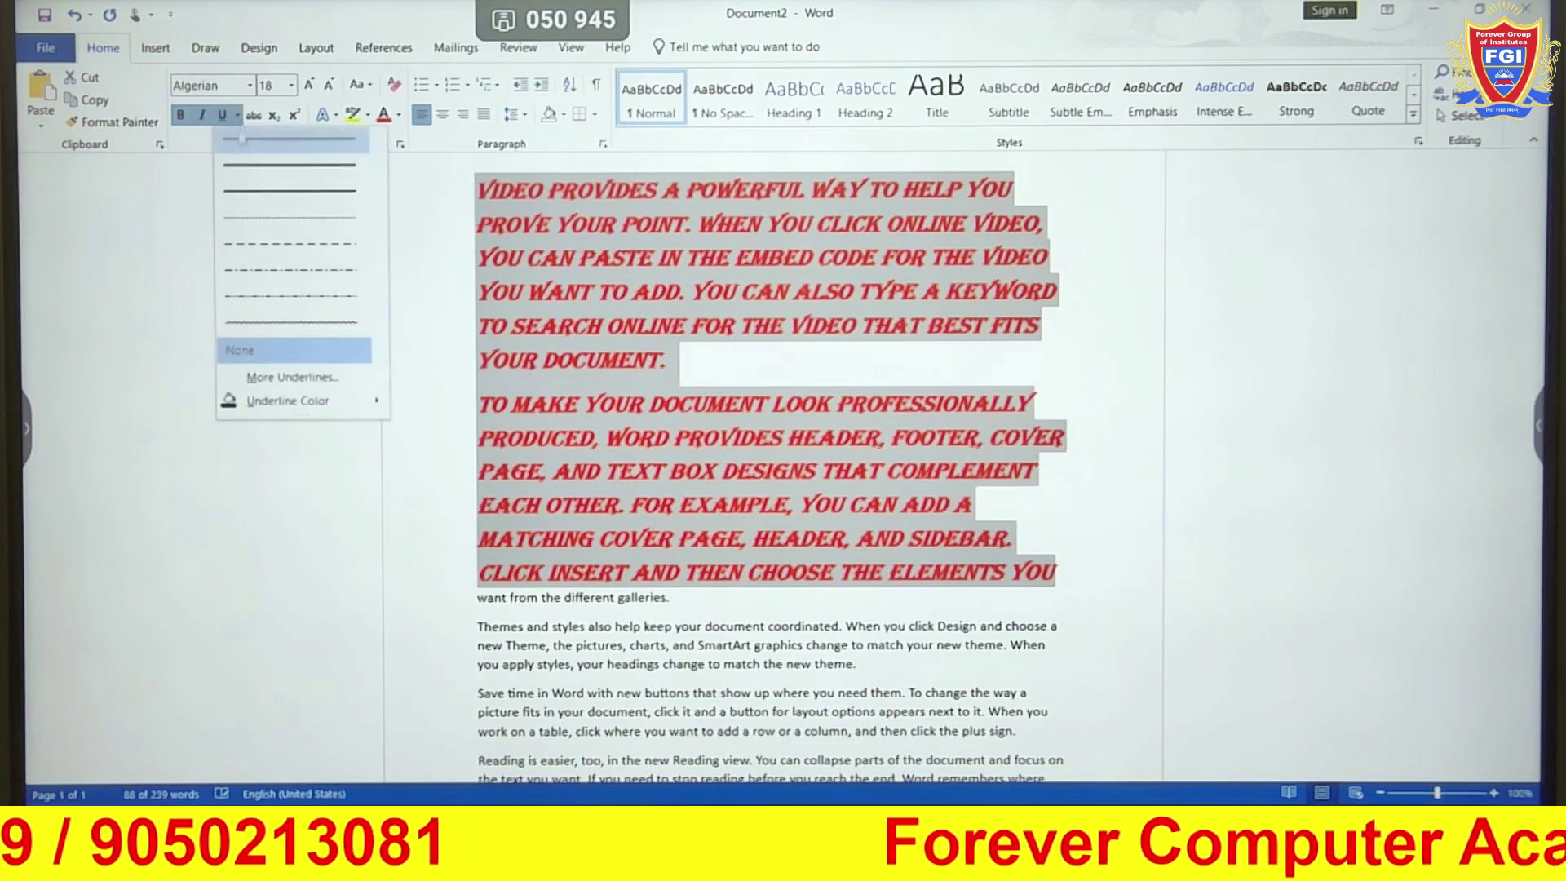
{"action": "left_click", "coordinate": [250, 164]}
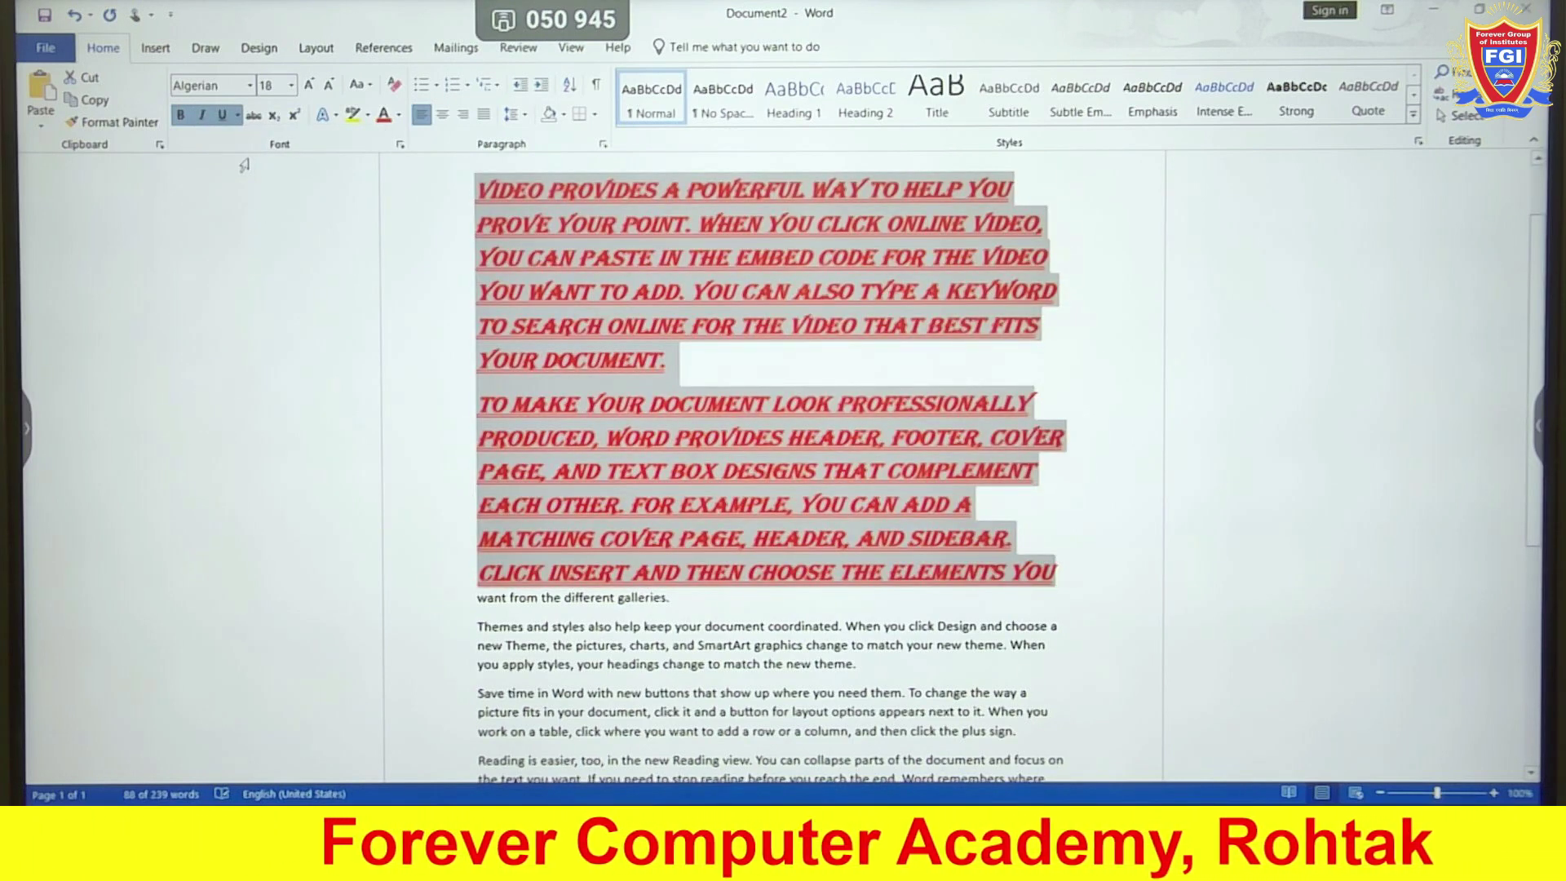
{"action": "left_click", "coordinate": [1059, 364]}
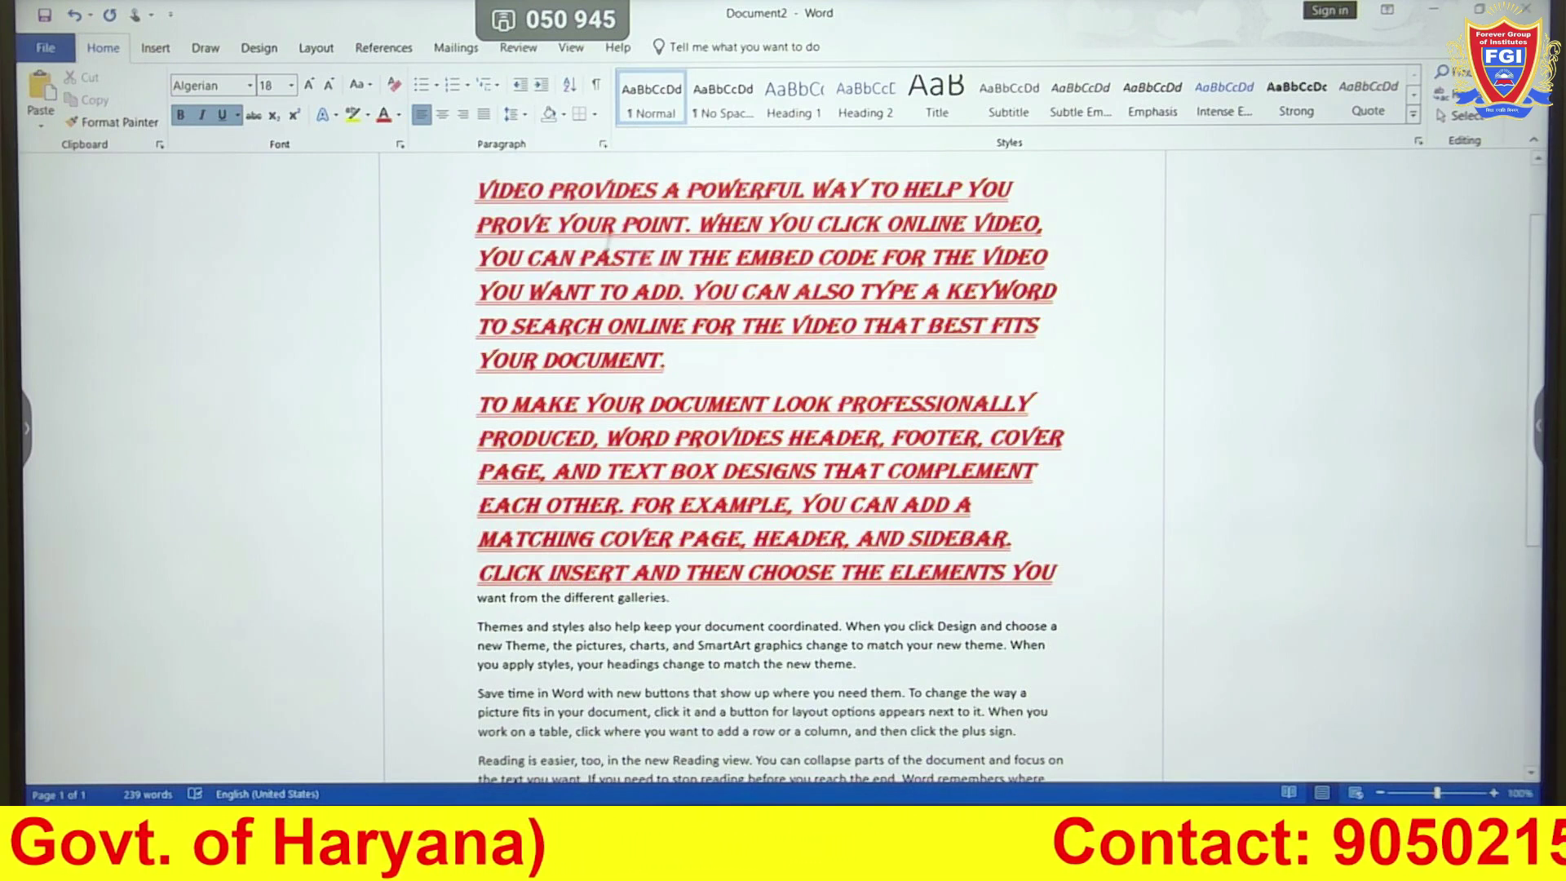
Try Format Painter from the formatted text onto the Themes paragraph, then undo it
{"action": "left_click_drag", "start_coordinate": [578, 258], "coordinate": [739, 292]}
{"action": "left_click", "coordinate": [114, 122]}
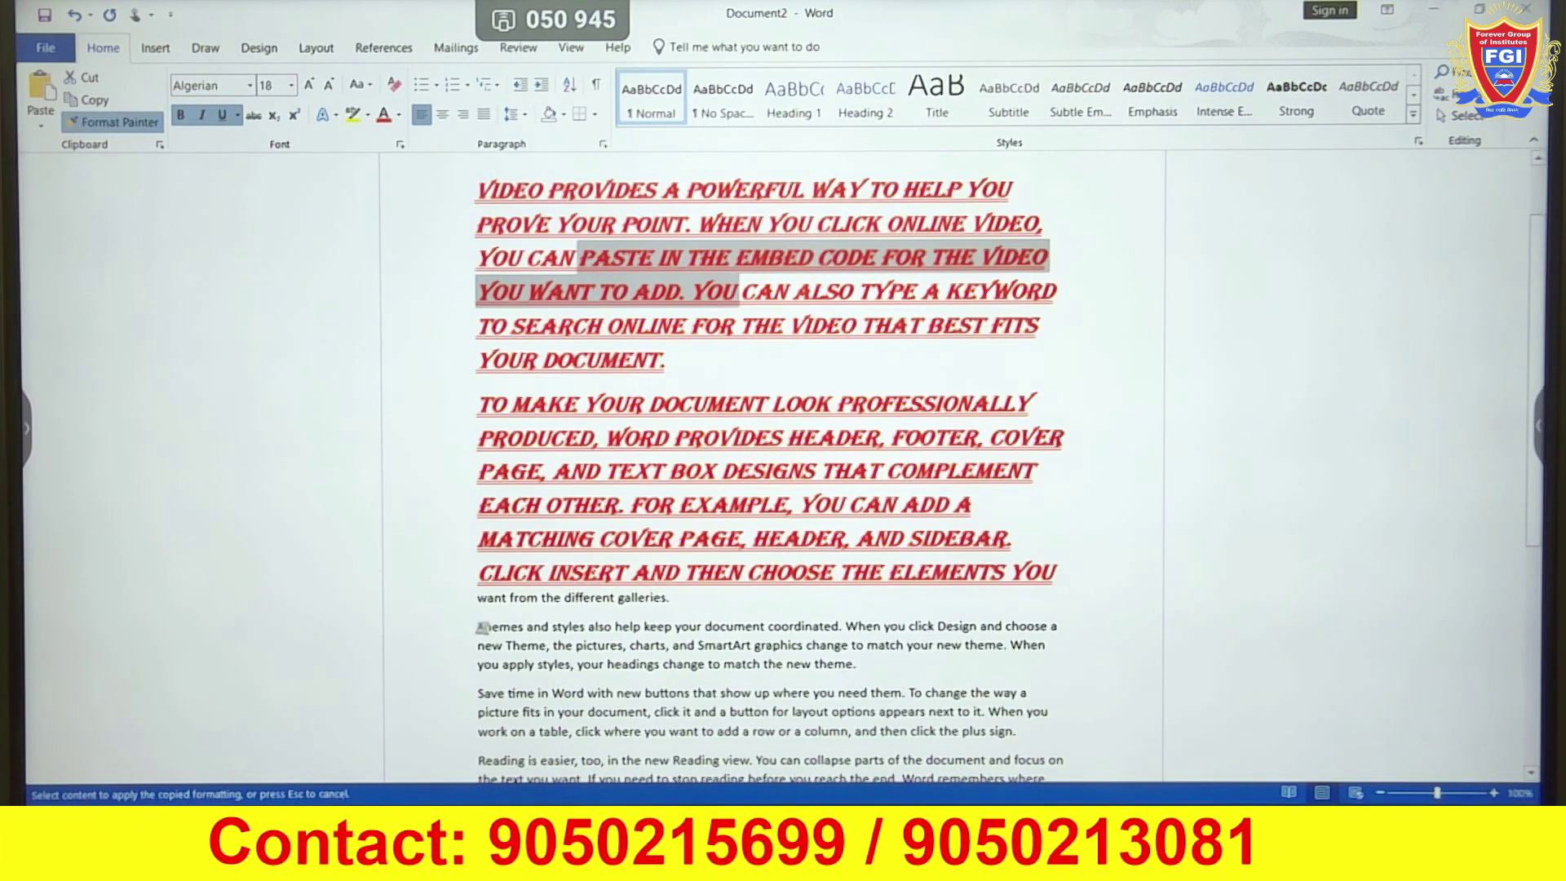
{"action": "left_click_drag", "start_coordinate": [473, 626], "coordinate": [644, 666]}
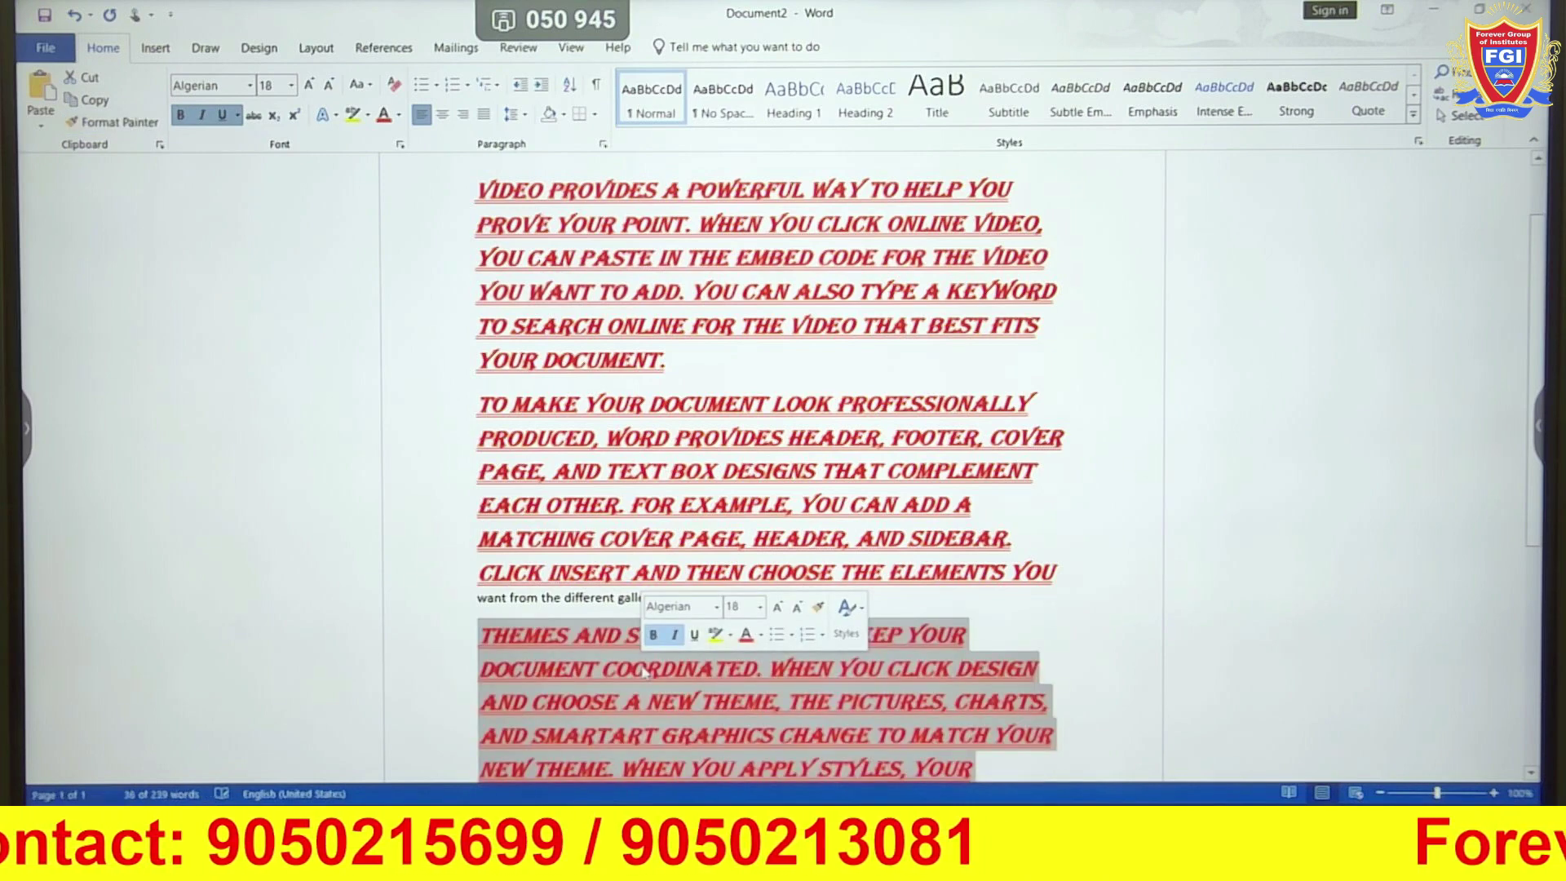
{"action": "scroll", "coordinate": [771, 489], "scroll_direction": "down", "scroll_amount": 3}
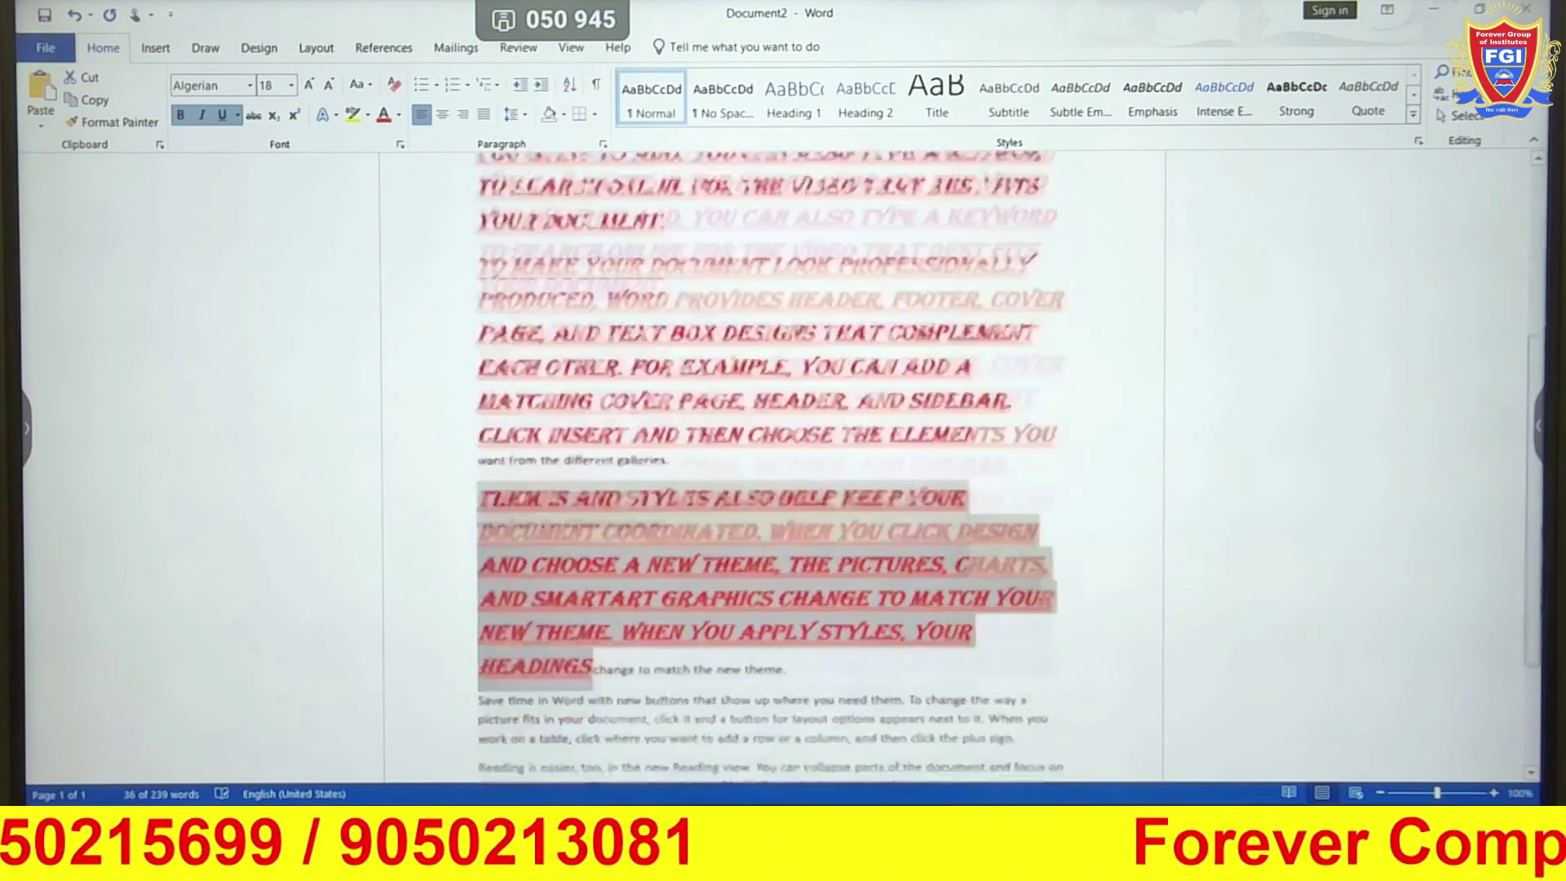
{"action": "scroll", "coordinate": [770, 456], "scroll_direction": "down", "scroll_amount": 3}
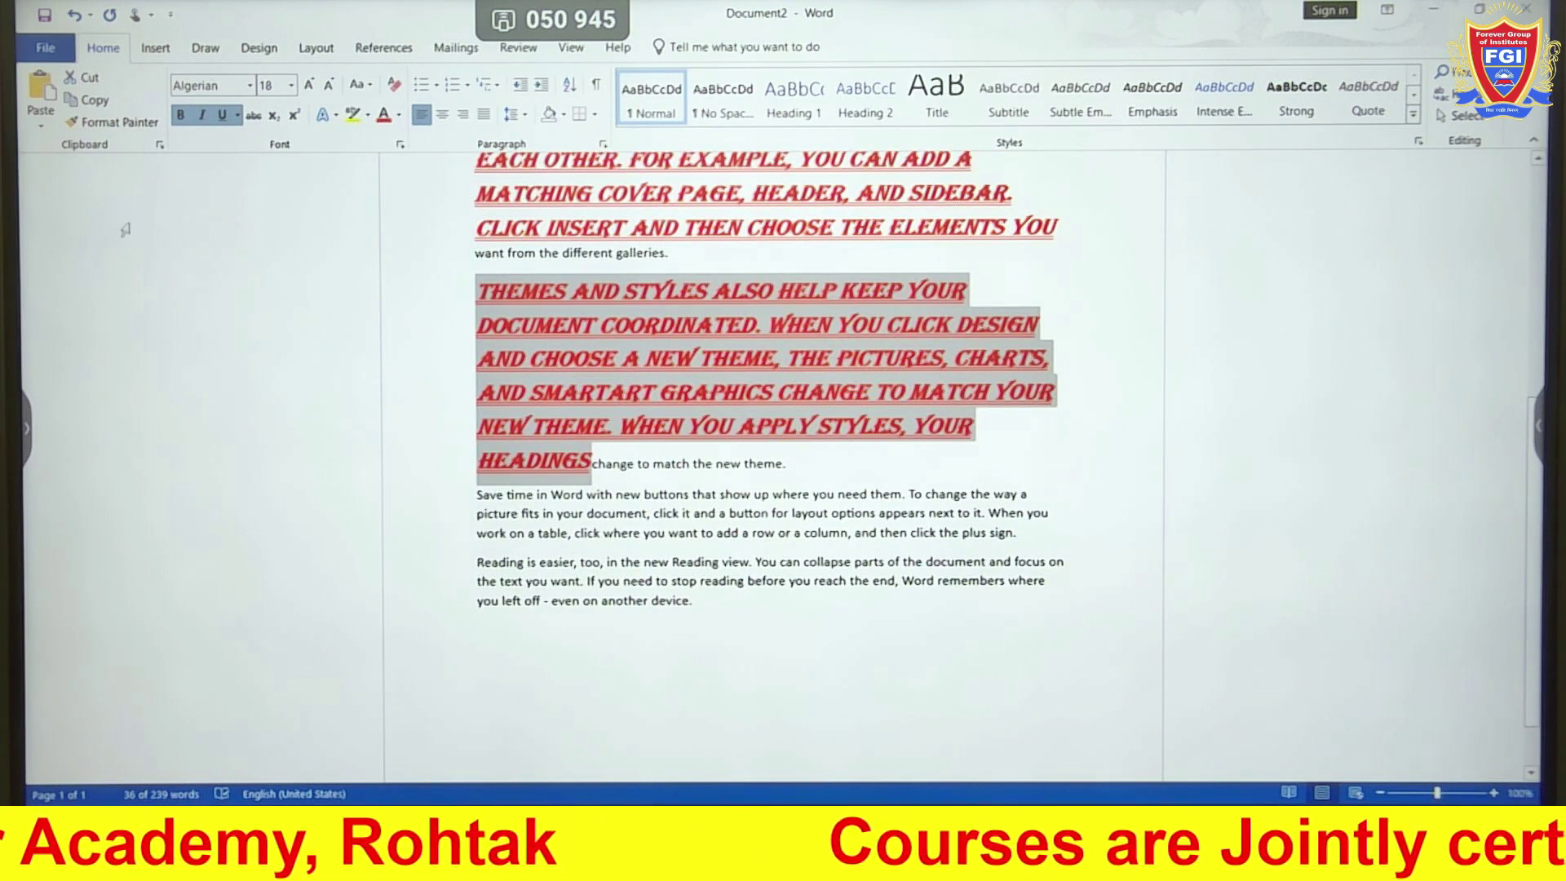
{"action": "key", "text": "ctrl+space"}
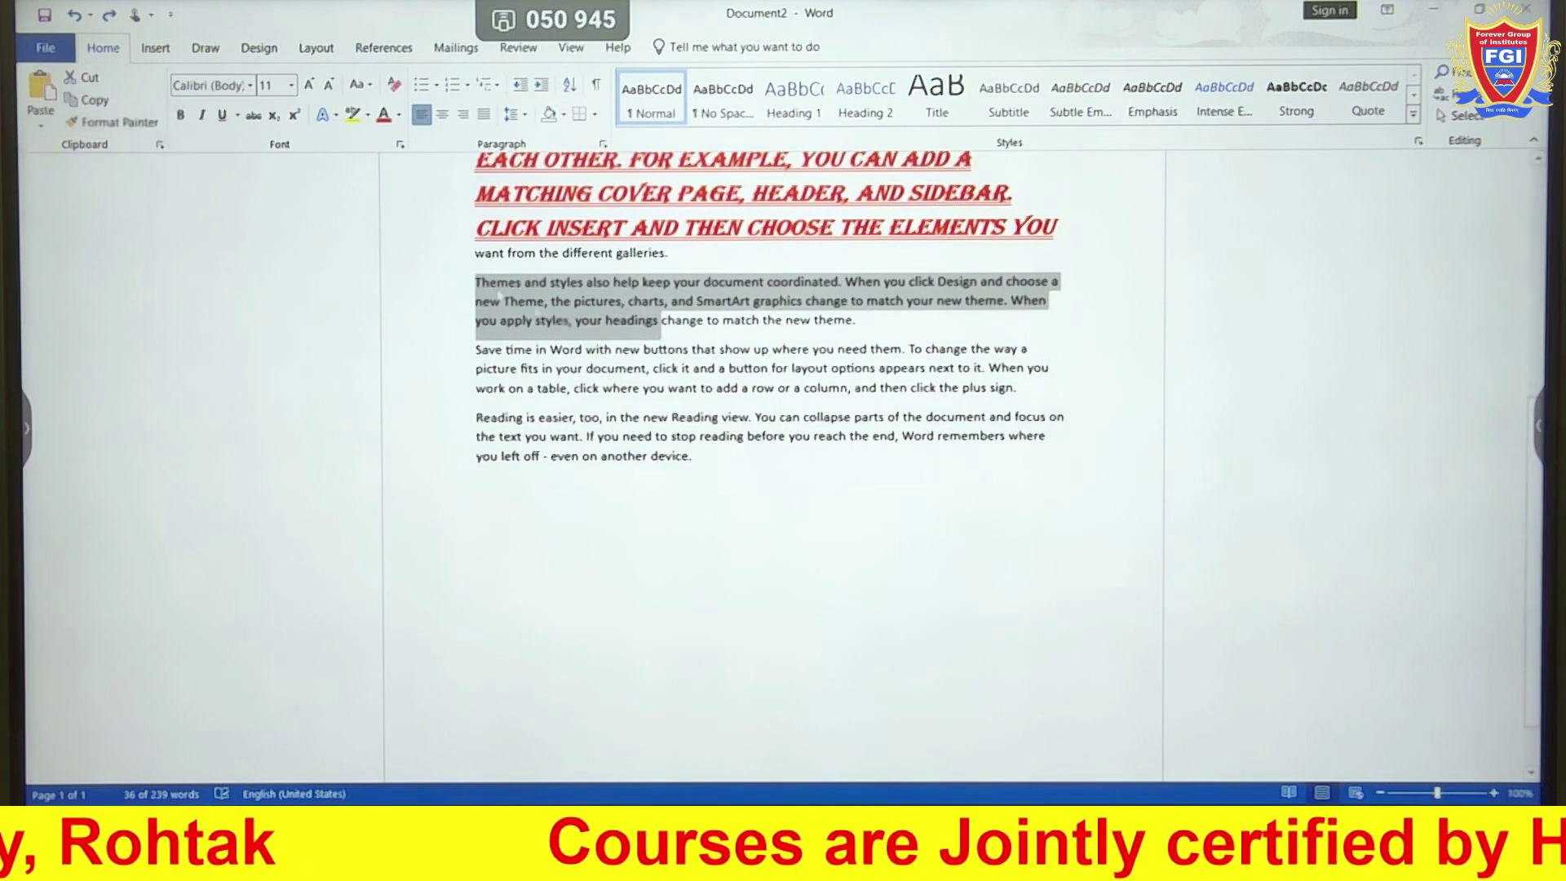
{"action": "left_click", "coordinate": [540, 189]}
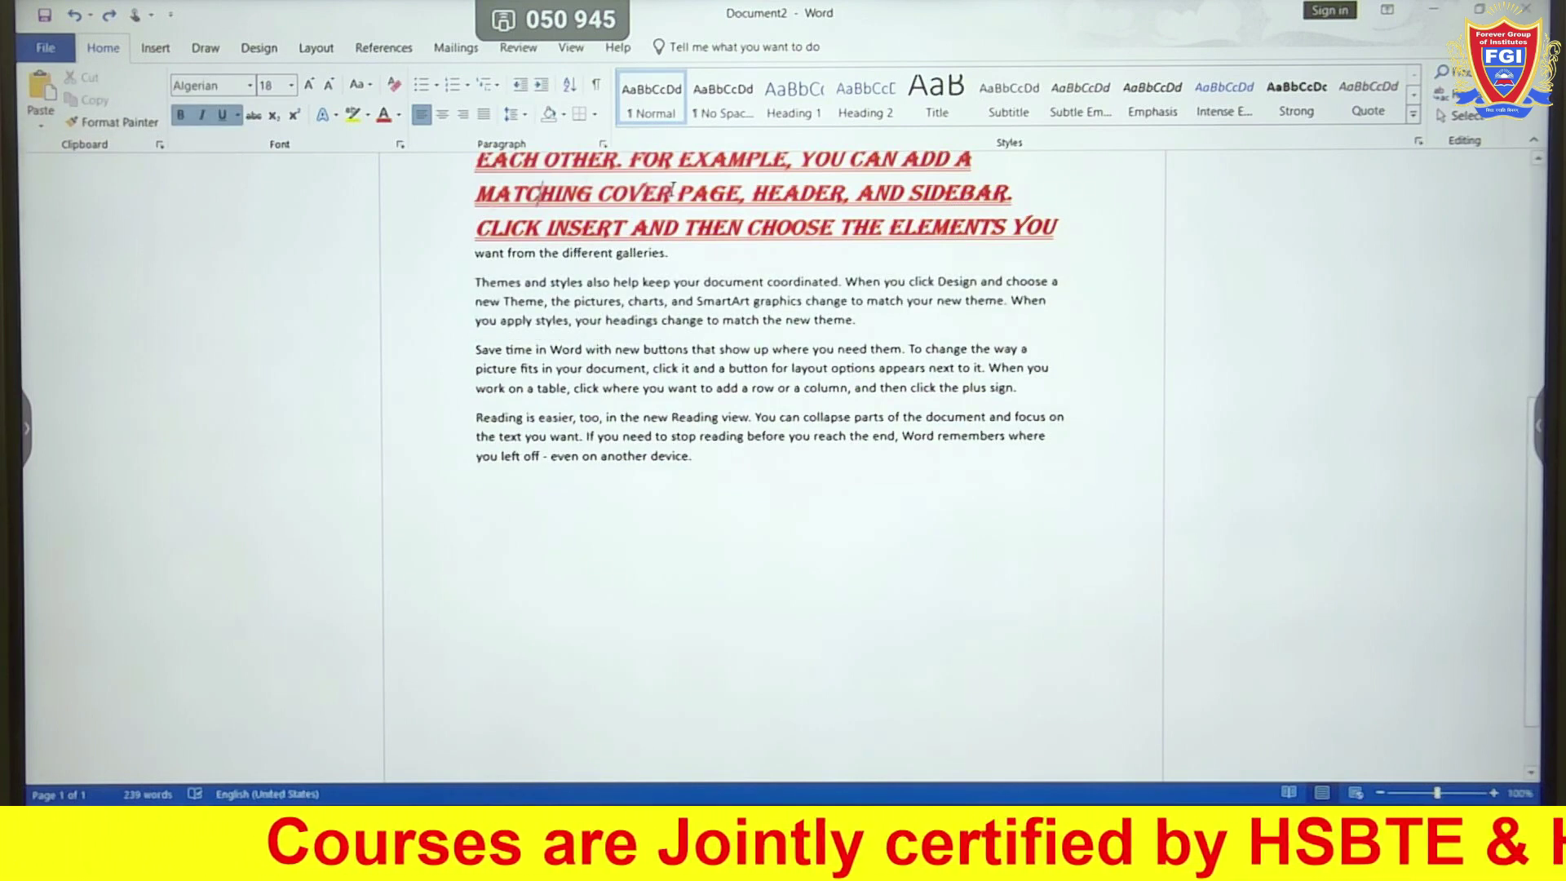
Copy the formatting of 'COVER PAGE, HEADER' onto 'Themes and styles' and 'your headings'
{"action": "left_click_drag", "start_coordinate": [597, 194], "coordinate": [797, 199]}
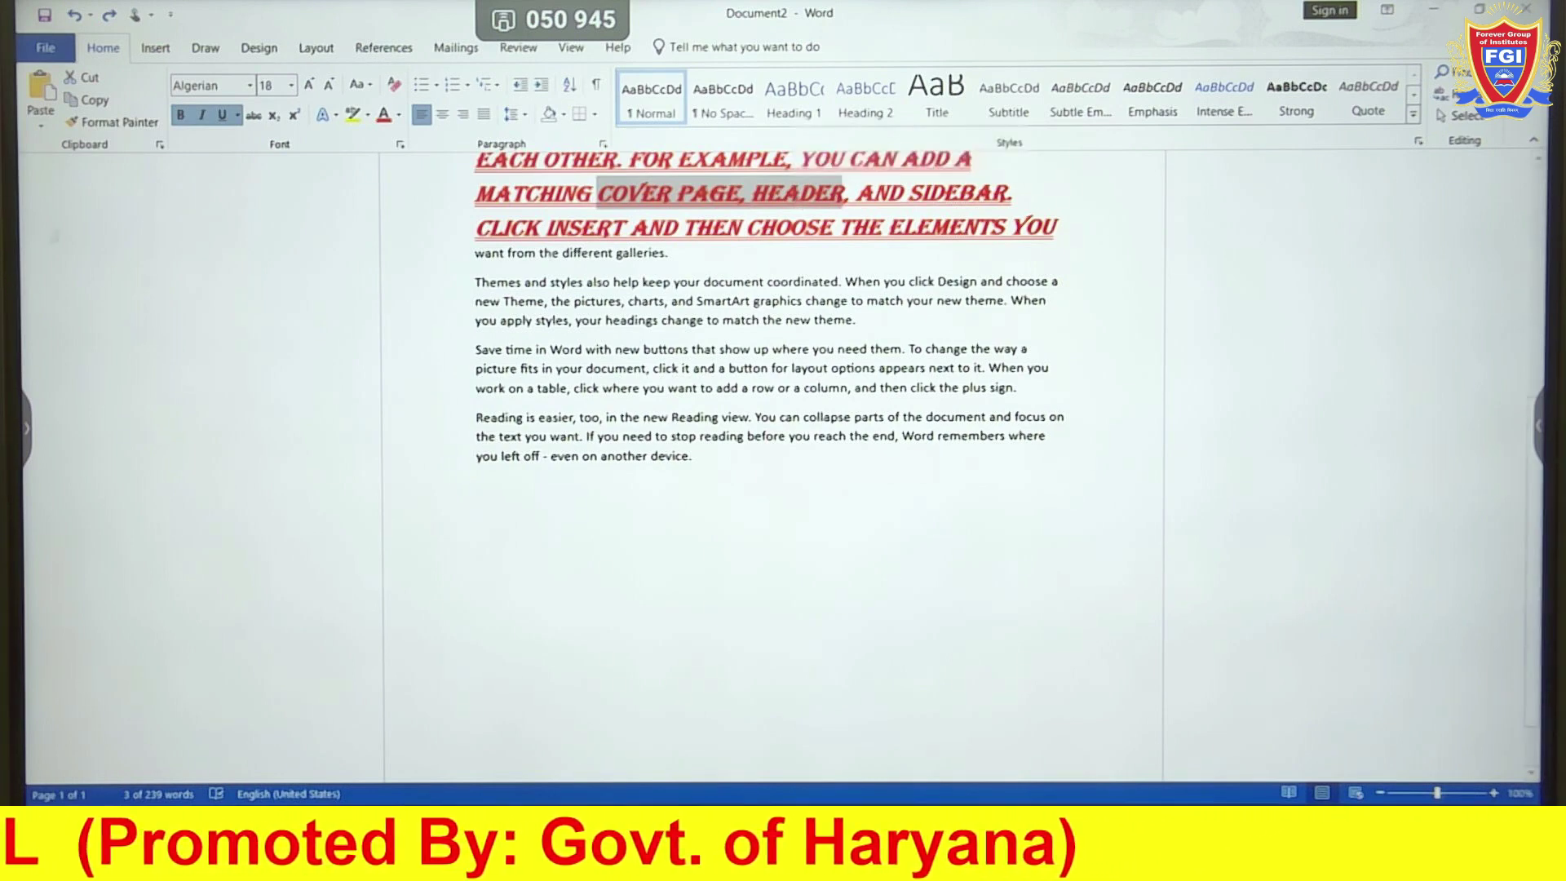
{"action": "left_click", "coordinate": [114, 123]}
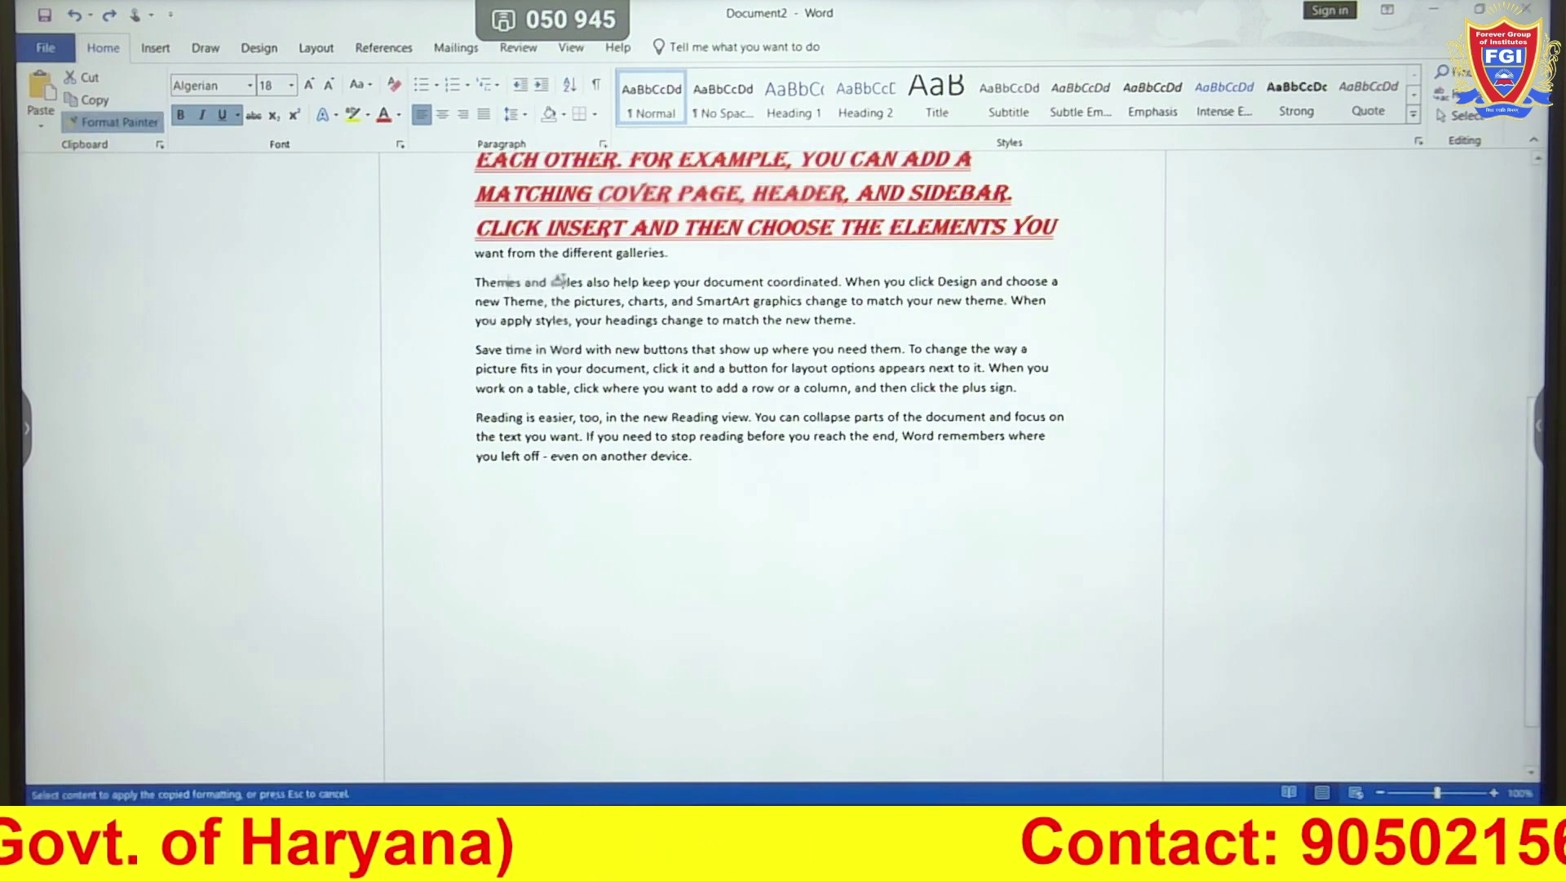
{"action": "left_click_drag", "start_coordinate": [476, 281], "coordinate": [594, 281]}
{"action": "left_click_drag", "start_coordinate": [683, 334], "coordinate": [770, 336]}
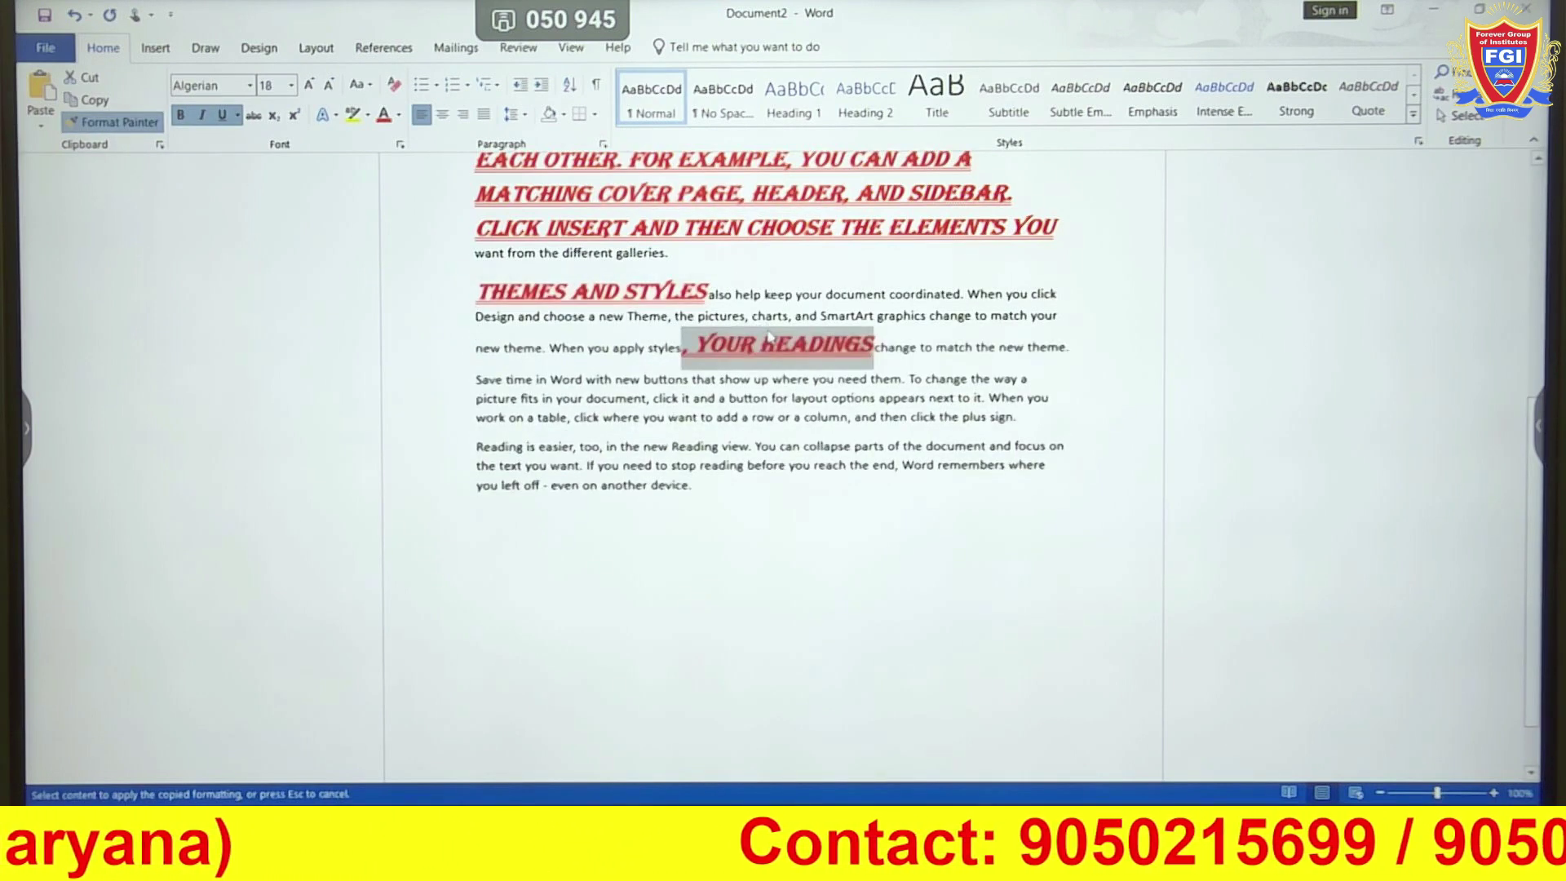